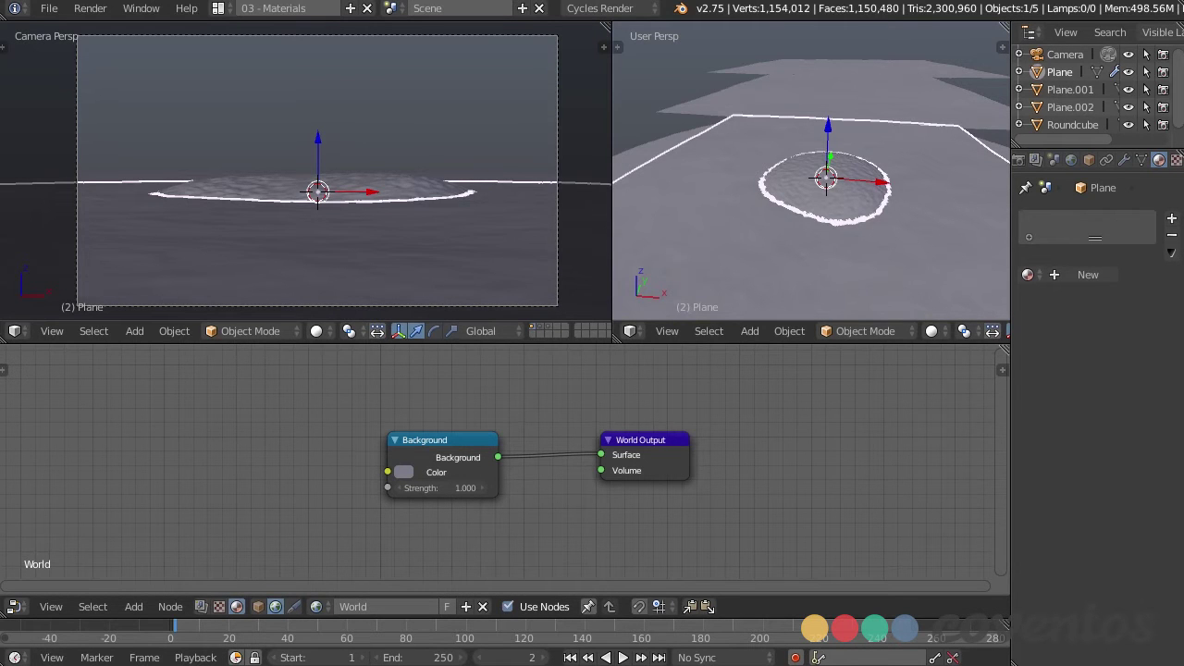
Switch the left camera viewport's shading to Rendered for a live Cycles preview.
{"action": "left_click", "coordinate": [317, 331]}
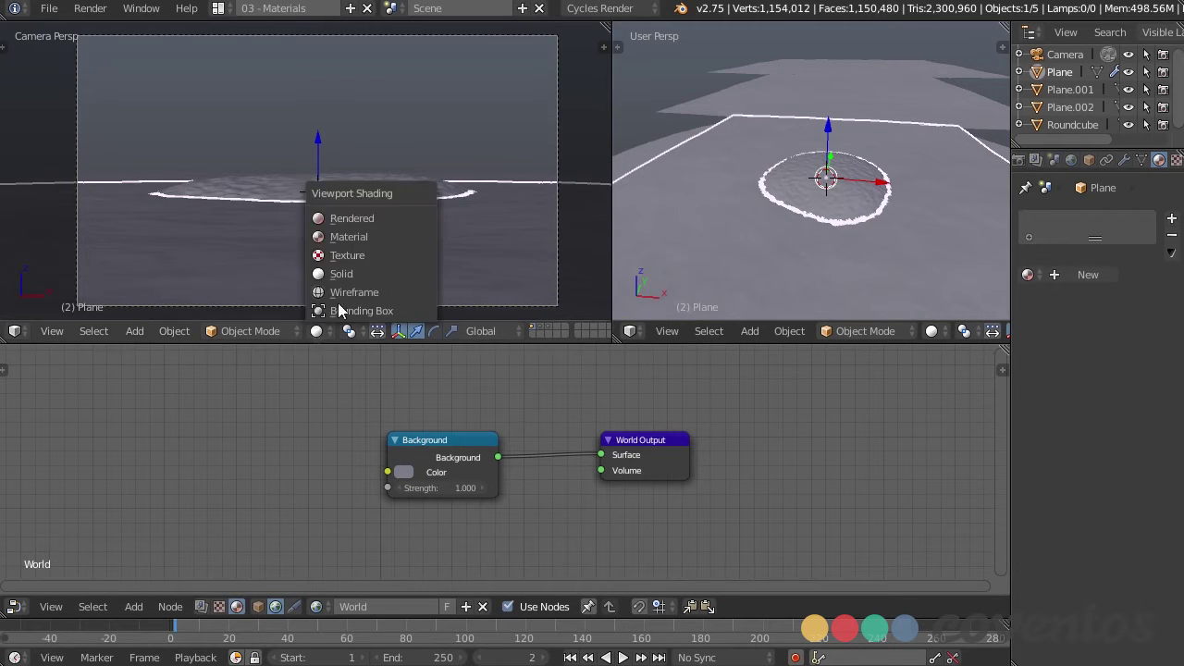
{"action": "left_click", "coordinate": [456, 222]}
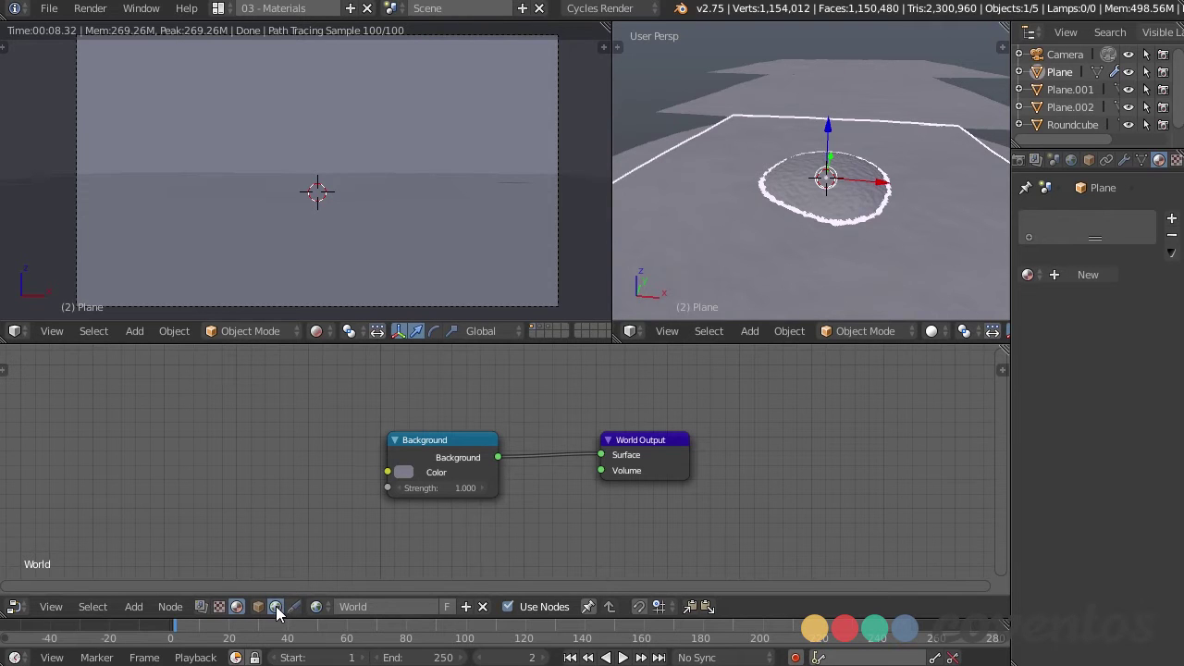
Add an Environment Texture node to the world node tree, left of the Background node.
{"action": "middle_click_drag", "start_coordinate": [299, 518], "coordinate": [411, 517]}
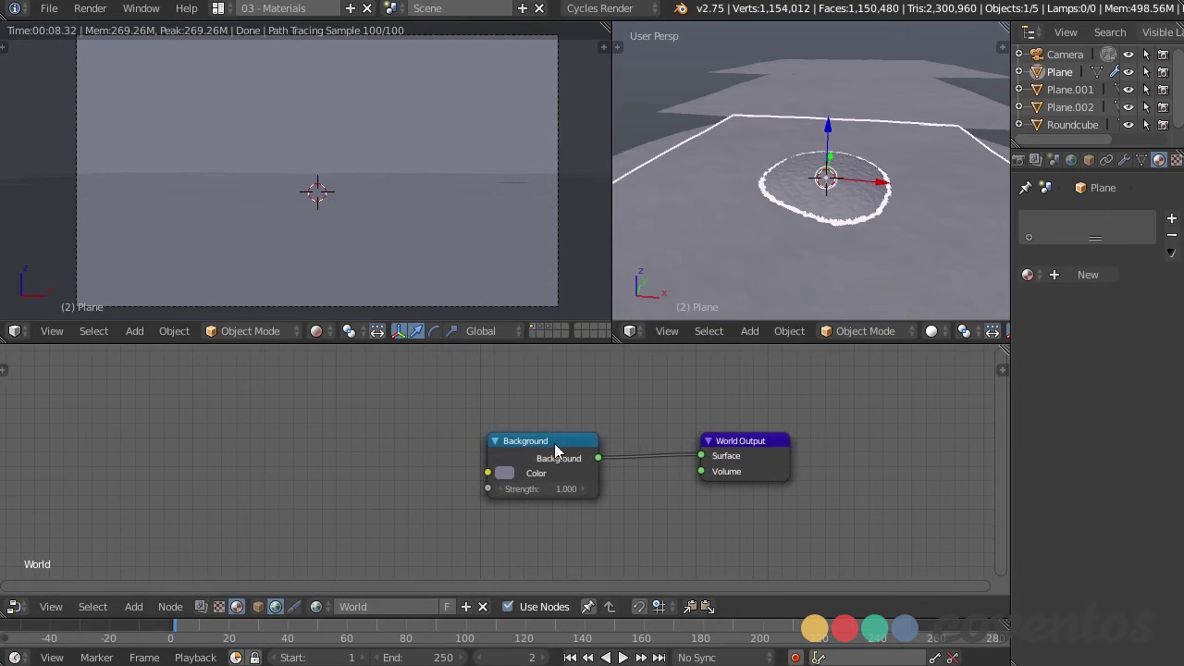
{"action": "left_click_drag", "start_coordinate": [554, 443], "coordinate": [565, 442]}
{"action": "key", "text": "shift+a"}
{"action": "mouse_move", "coordinate": [269, 459]}
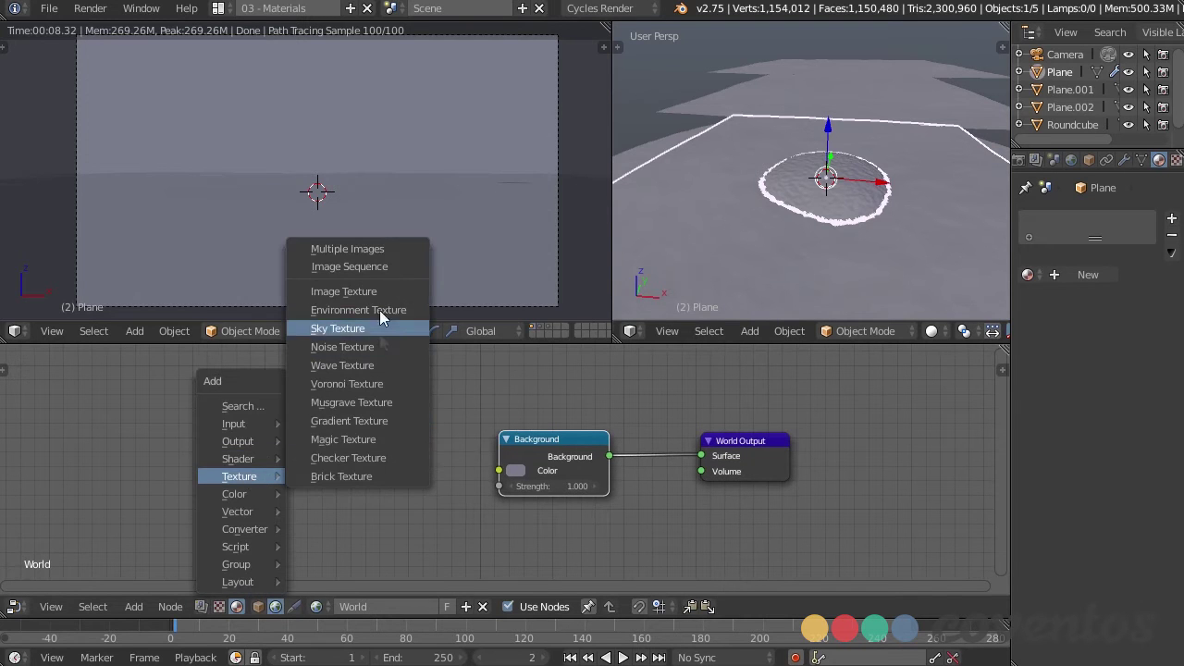
{"action": "left_click", "coordinate": [380, 310]}
{"action": "left_click", "coordinate": [257, 419]}
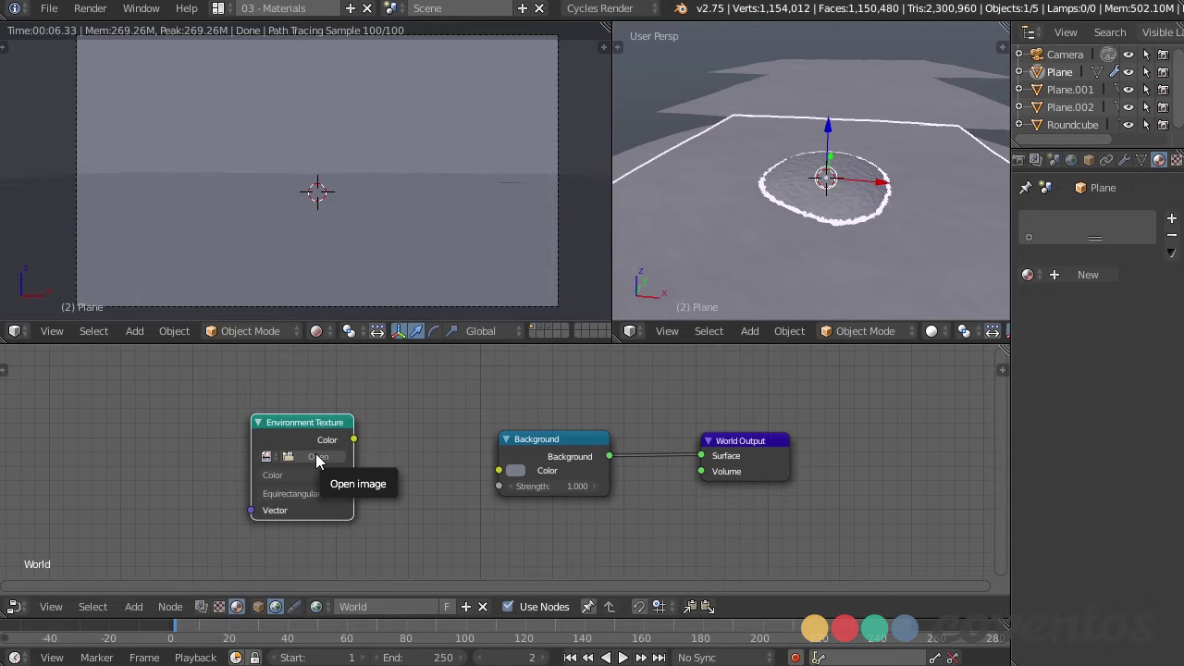
Load StLuciaBeach_3k.hdr from the HDRI folder into the Environment Texture node.
{"action": "left_click", "coordinate": [315, 456]}
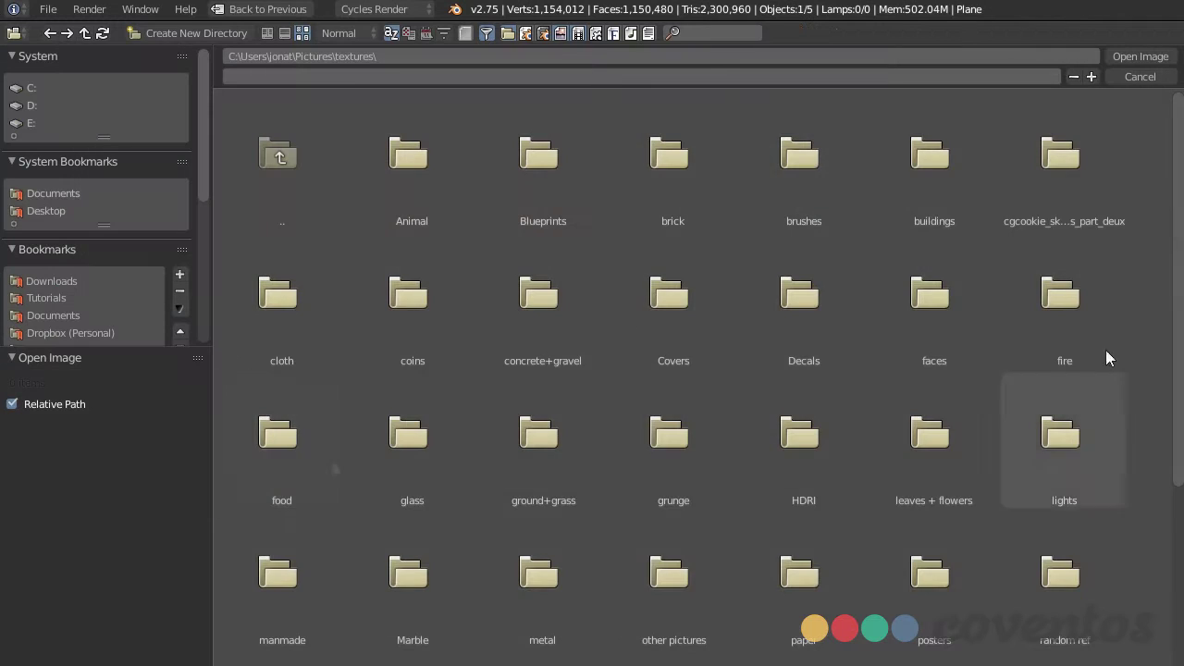
{"action": "scroll", "coordinate": [1145, 256], "scroll_direction": "down", "scroll_amount": 5}
{"action": "double_click", "coordinate": [801, 163]}
{"action": "scroll", "coordinate": [1056, 283], "scroll_direction": "down", "scroll_amount": 6}
{"action": "double_click", "coordinate": [935, 436]}
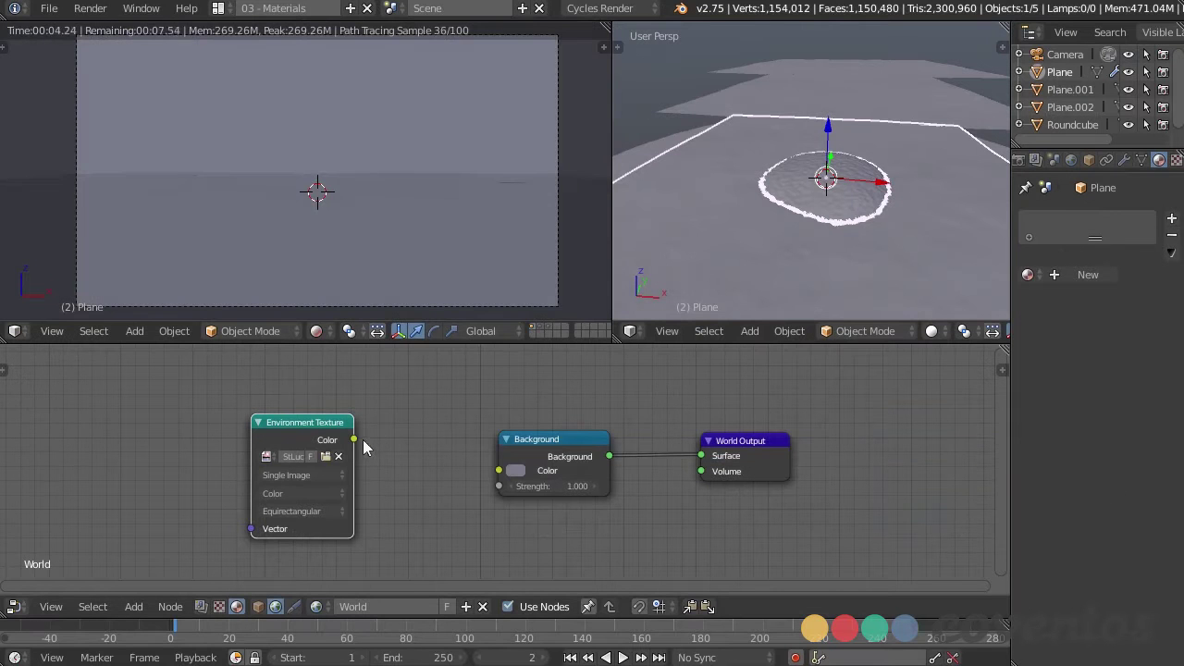
Wire Environment Texture Color into Background Color and rotate the HDRI 169° on Z.
{"action": "left_click_drag", "start_coordinate": [355, 440], "coordinate": [500, 471]}
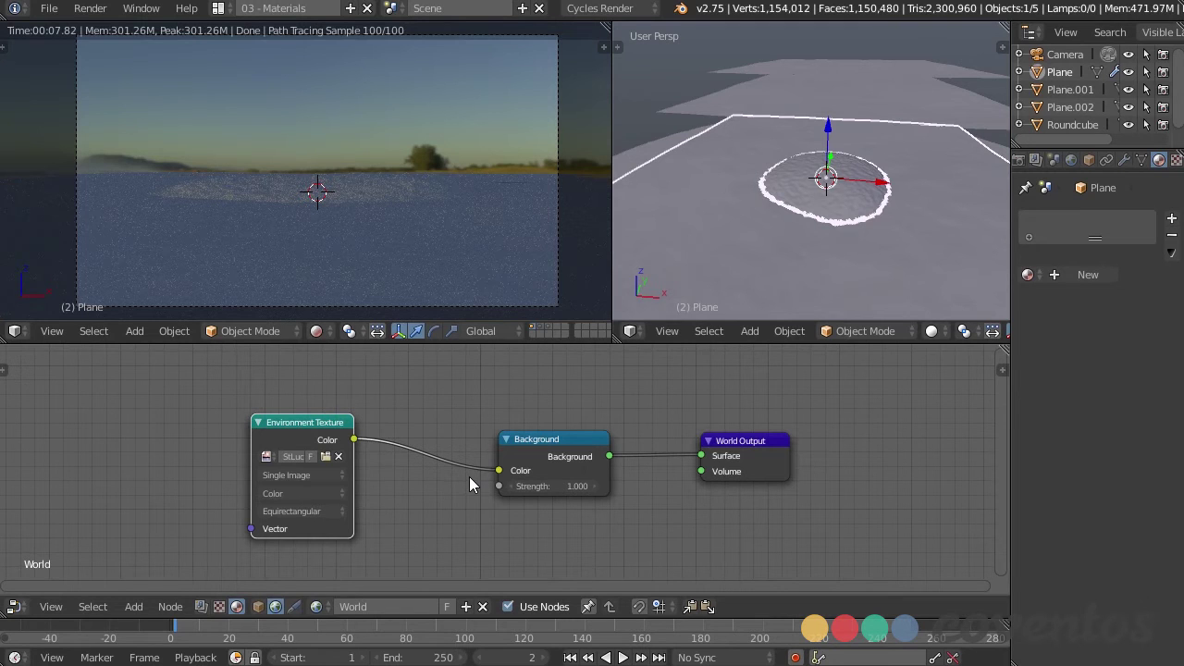
{"action": "scroll", "coordinate": [1138, 161], "scroll_direction": "down", "scroll_amount": 2}
{"action": "left_click", "coordinate": [1138, 161]}
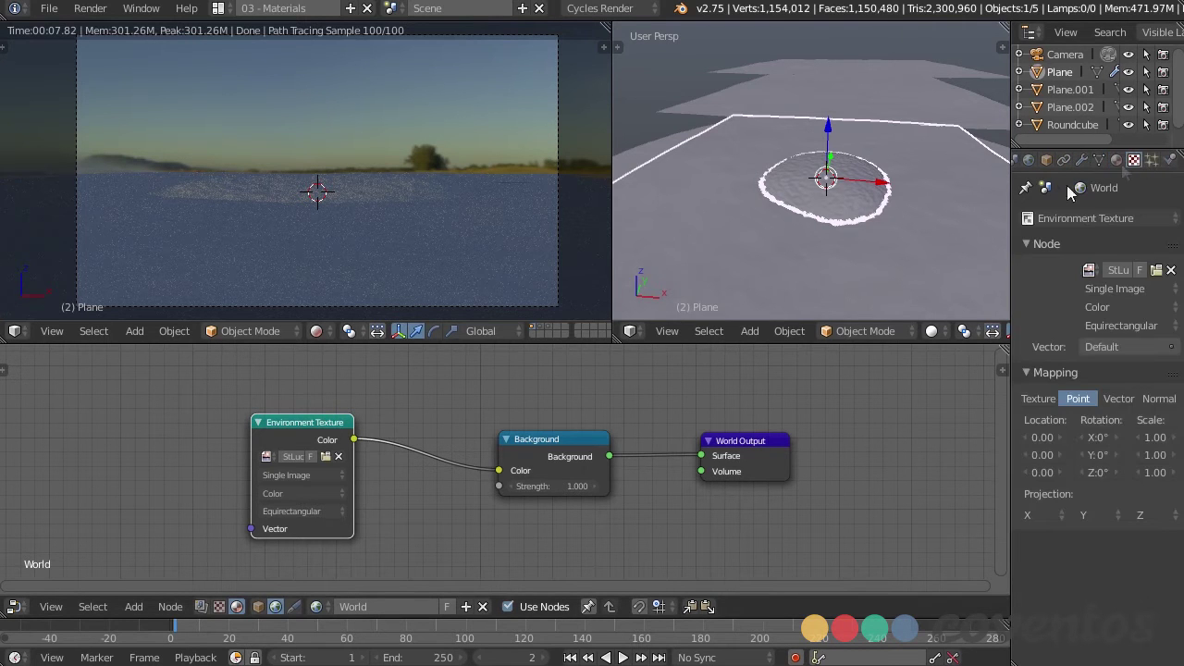
{"action": "left_click_drag", "start_coordinate": [1011, 400], "coordinate": [974, 398]}
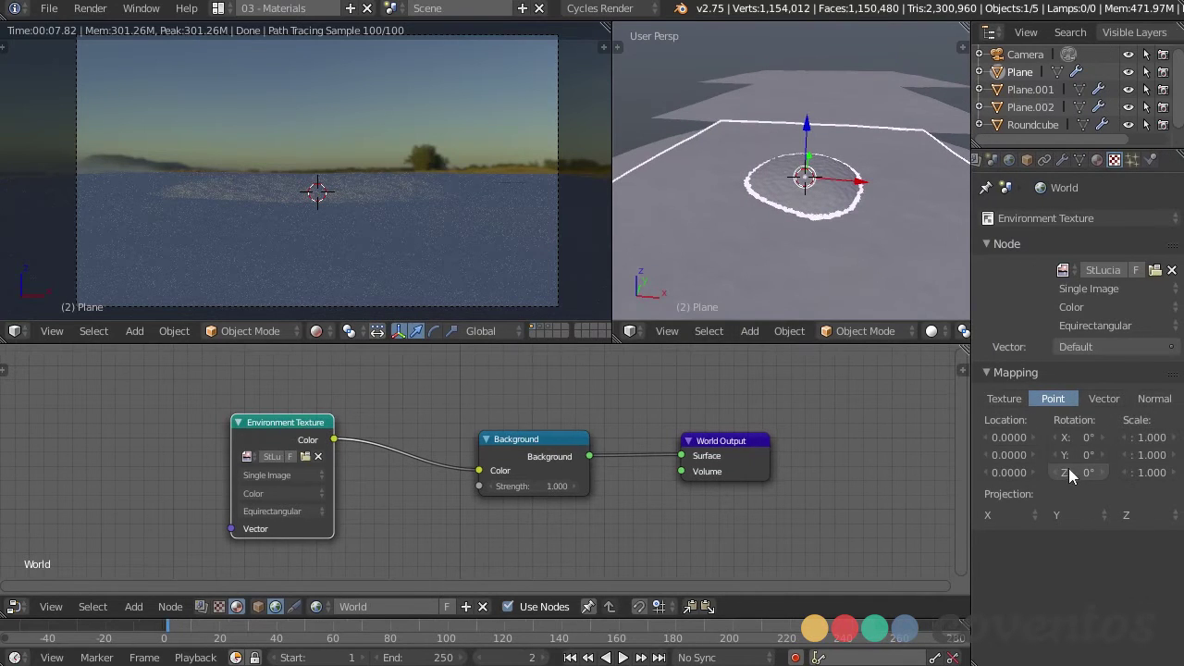
{"action": "left_click_drag", "start_coordinate": [1068, 472], "coordinate": [1183, 472]}
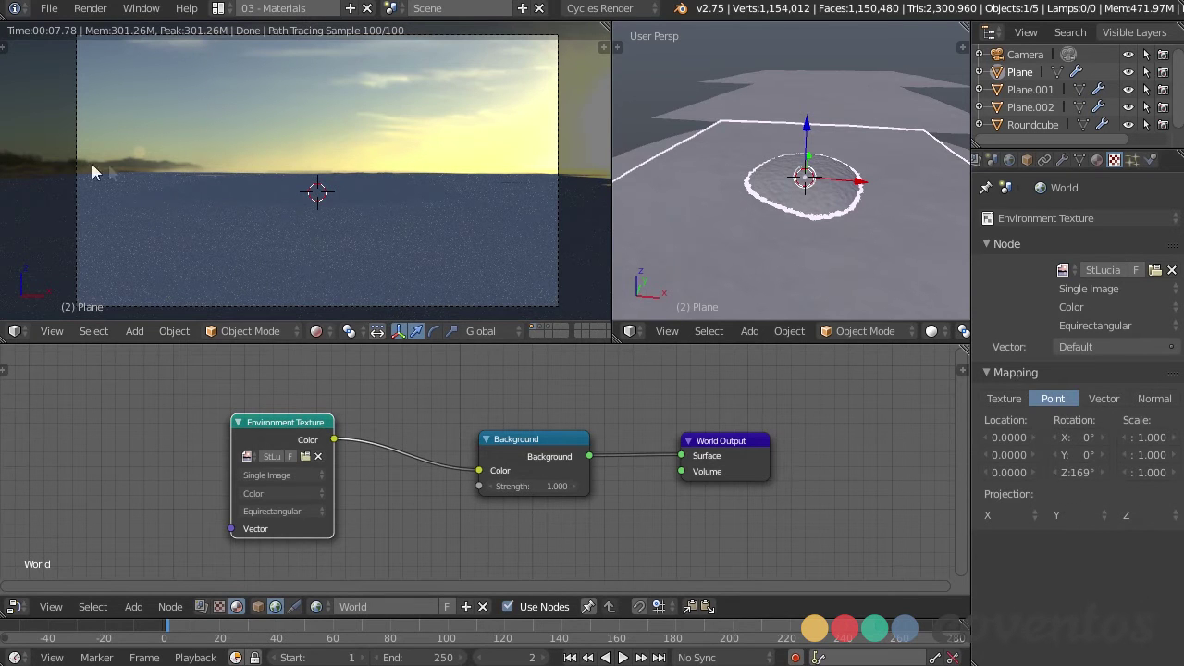
Raise the HDRI's Mapping Location Z to 0.04.
{"action": "left_click", "coordinate": [1034, 473]}
{"action": "left_click", "coordinate": [1033, 473]}
{"action": "left_click", "coordinate": [1034, 473]}
{"action": "left_click", "coordinate": [1034, 473]}
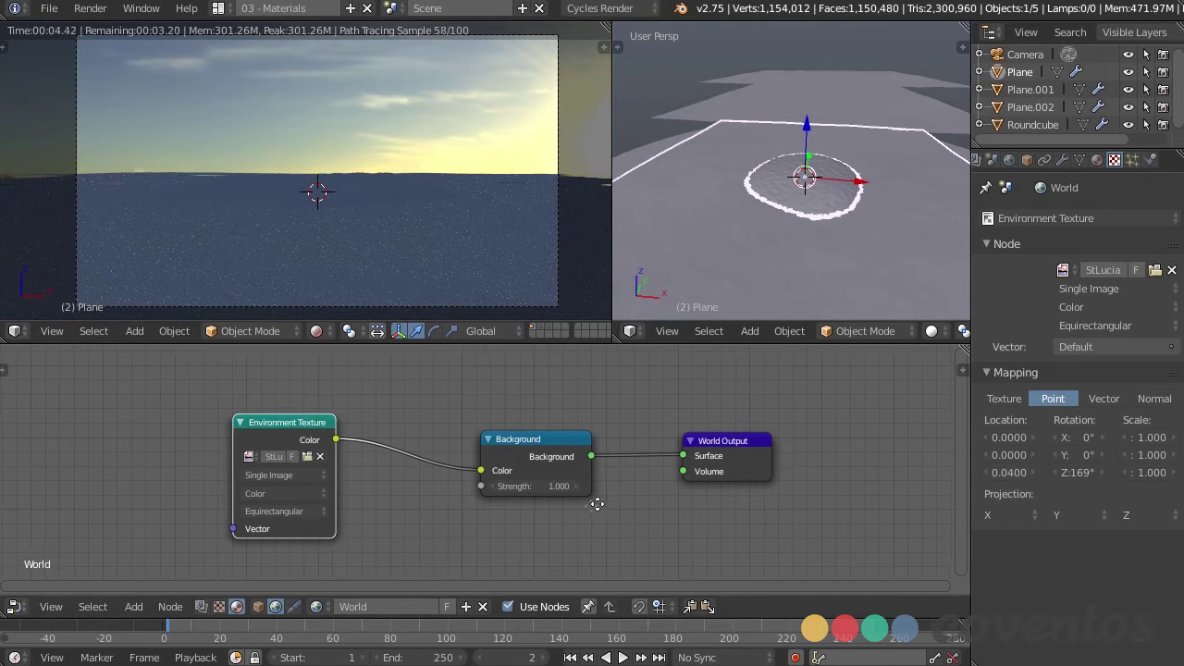
Set the world Background node strength to 2.0.
{"action": "scroll", "coordinate": [576, 506], "scroll_direction": "up", "scroll_amount": 1}
{"action": "left_click_drag", "start_coordinate": [570, 445], "coordinate": [570, 431]}
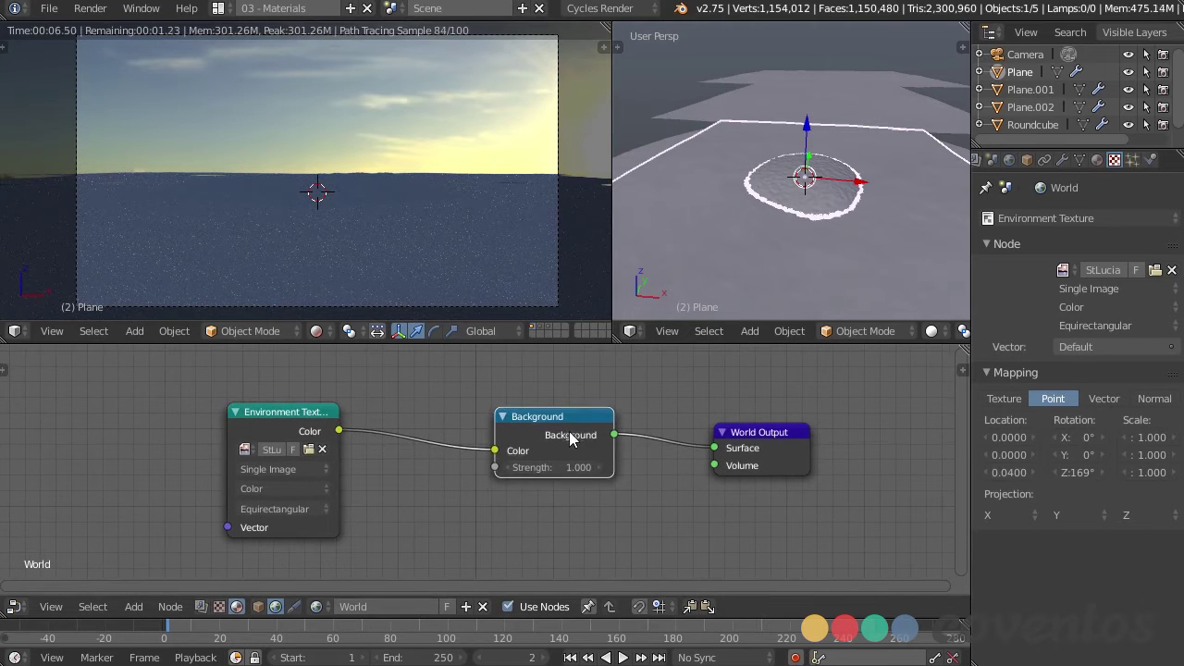
{"action": "left_click", "coordinate": [567, 466]}
{"action": "type", "text": "2"}
{"action": "key", "text": "Return"}
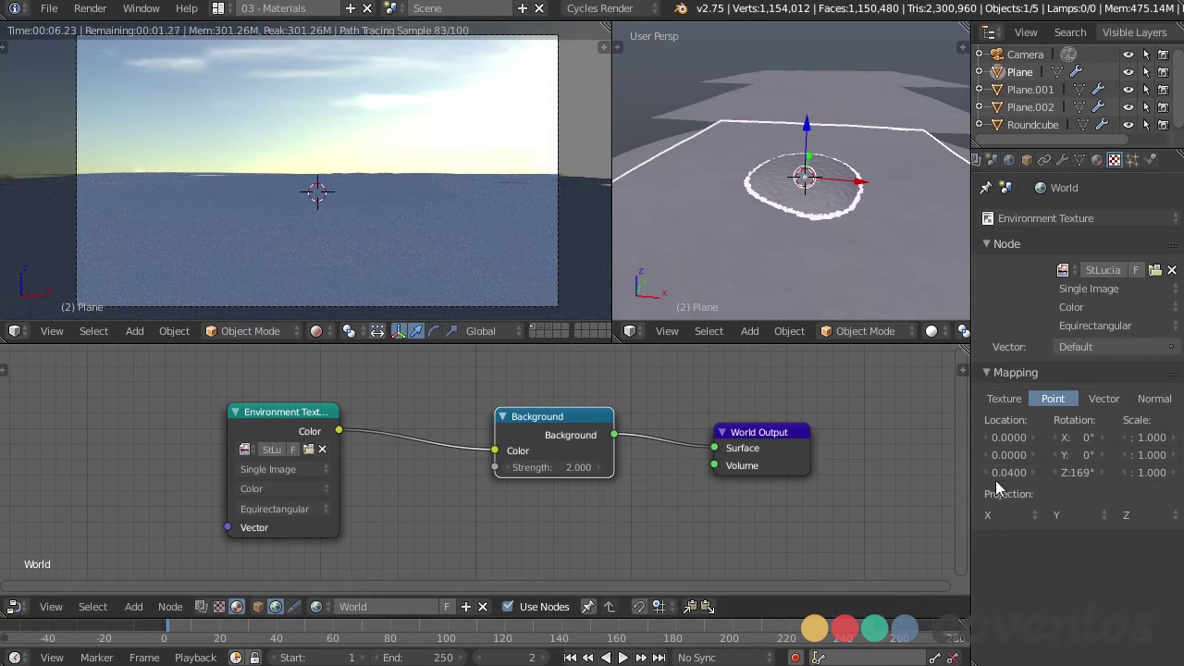
Fine-tune the HDRI's Mapping Rotation Z to 177°.
{"action": "mouse_move", "coordinate": [1066, 473]}
{"action": "left_mouse_down"}
{"action": "mouse_move", "coordinate": [1088, 473]}
{"action": "mouse_move", "coordinate": [1077, 473]}
{"action": "left_mouse_up"}
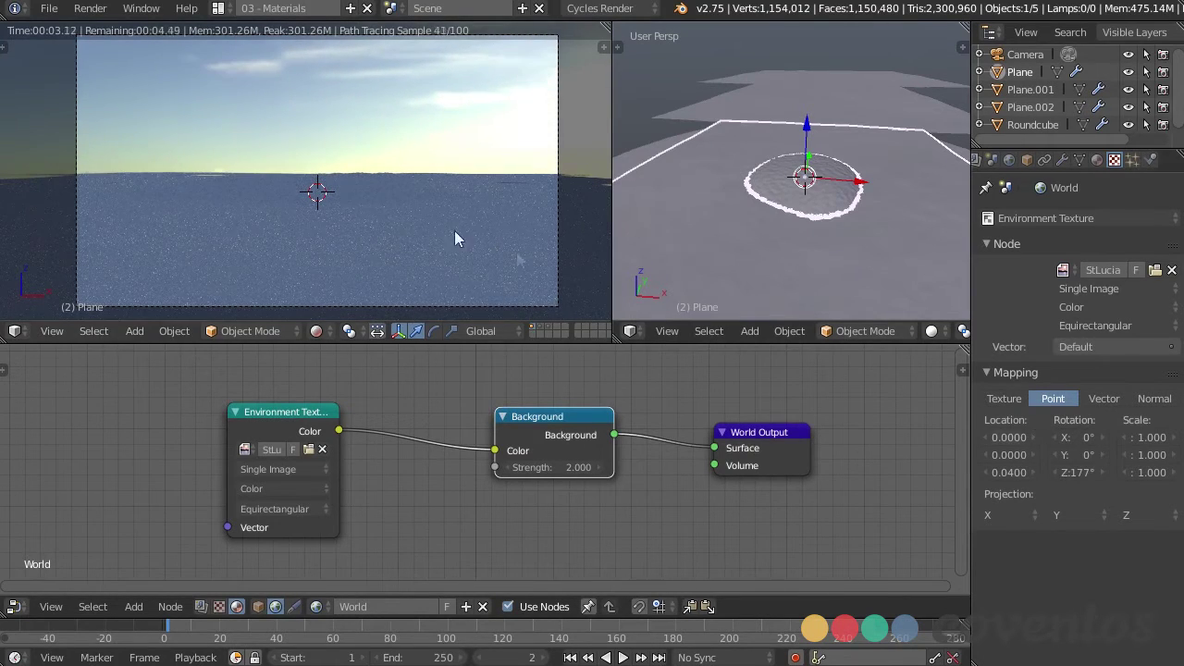
{"action": "scroll", "coordinate": [383, 226], "scroll_direction": "up", "scroll_amount": 1}
{"action": "scroll", "coordinate": [463, 194], "scroll_direction": "up", "scroll_amount": 2}
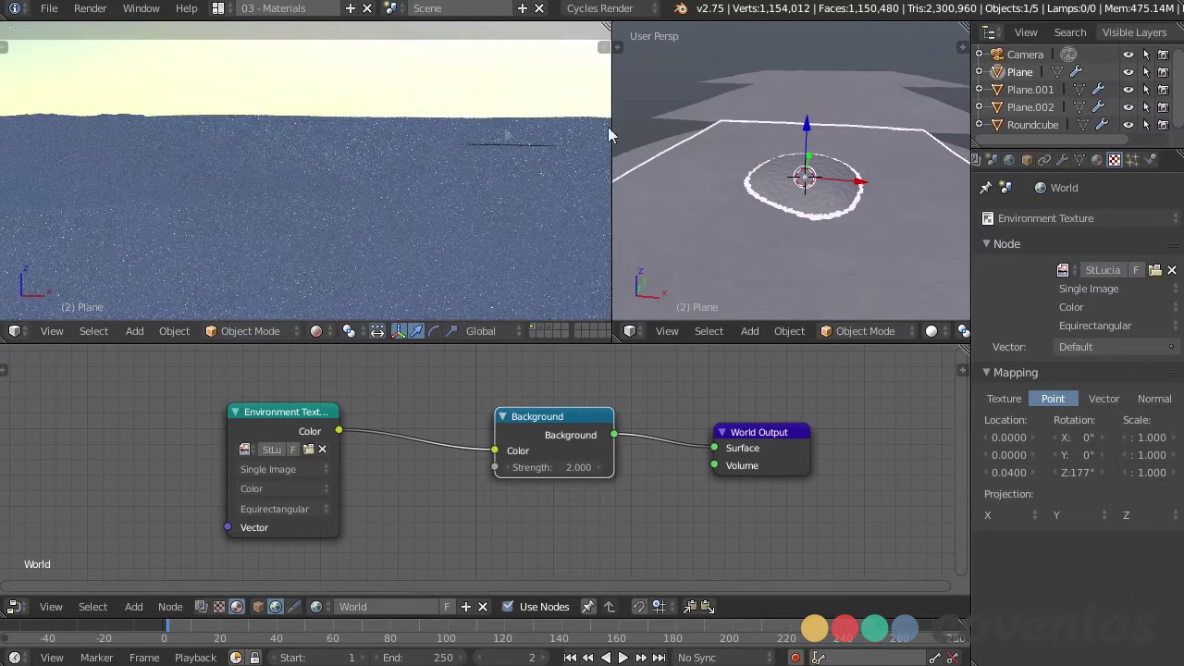
Lower the large plane Plane.001 slightly along Z.
{"action": "middle_click_drag", "start_coordinate": [673, 129], "coordinate": [769, 211]}
{"action": "right_click", "coordinate": [769, 211]}
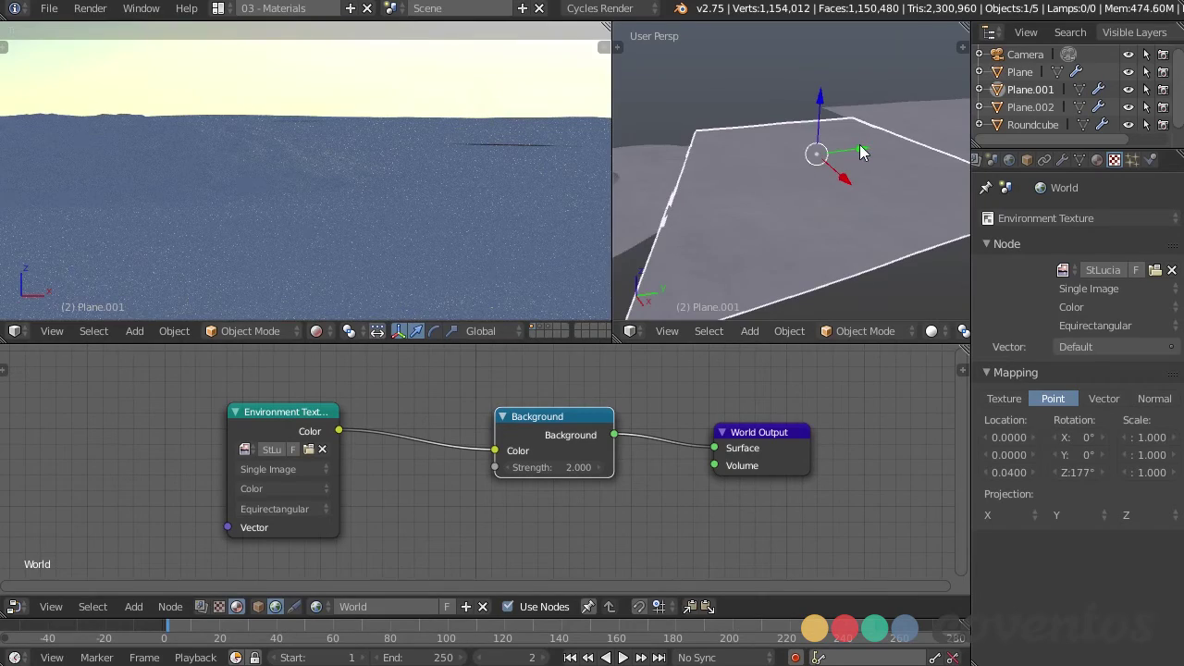
{"action": "left_click", "coordinate": [860, 146]}
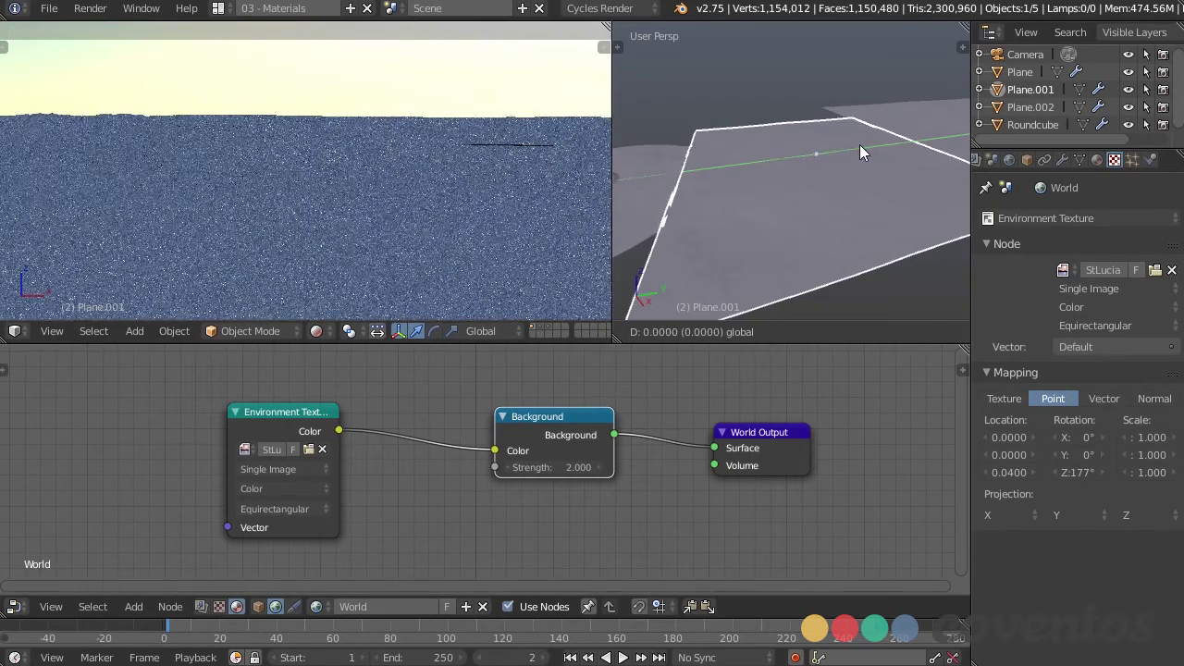
{"action": "left_click", "coordinate": [860, 145]}
{"action": "left_click", "coordinate": [819, 91]}
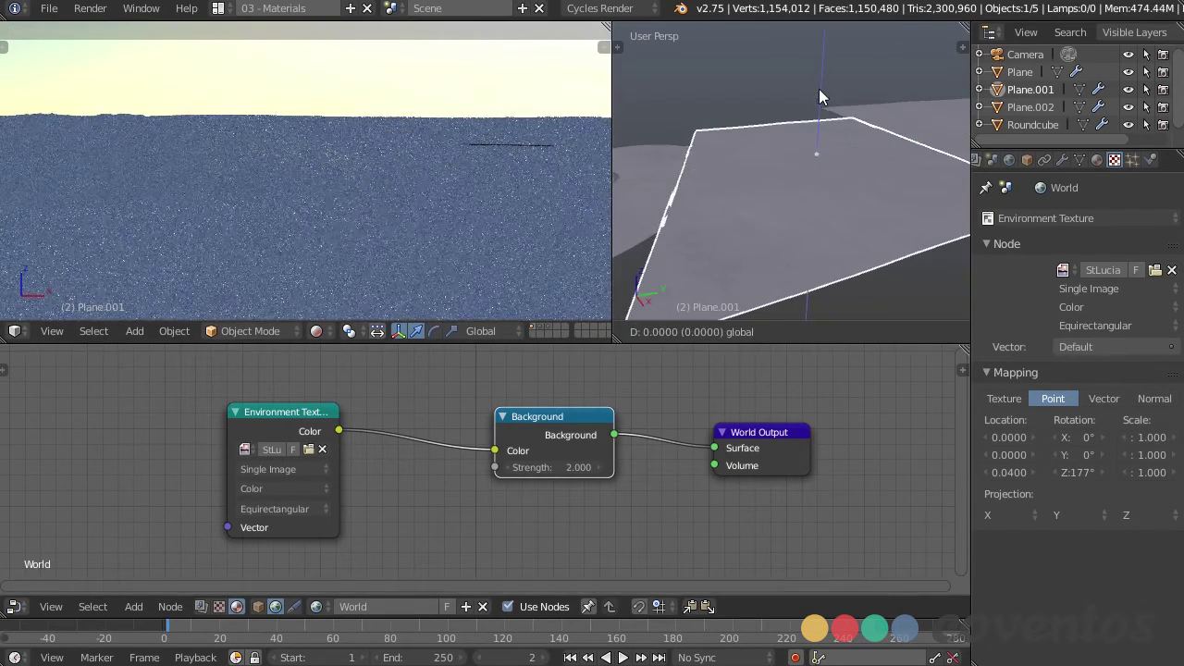
{"action": "left_click_drag", "start_coordinate": [819, 91], "coordinate": [817, 90]}
Lower Plane.002 along Z and return the left view to the scene camera.
{"action": "right_click", "coordinate": [916, 120]}
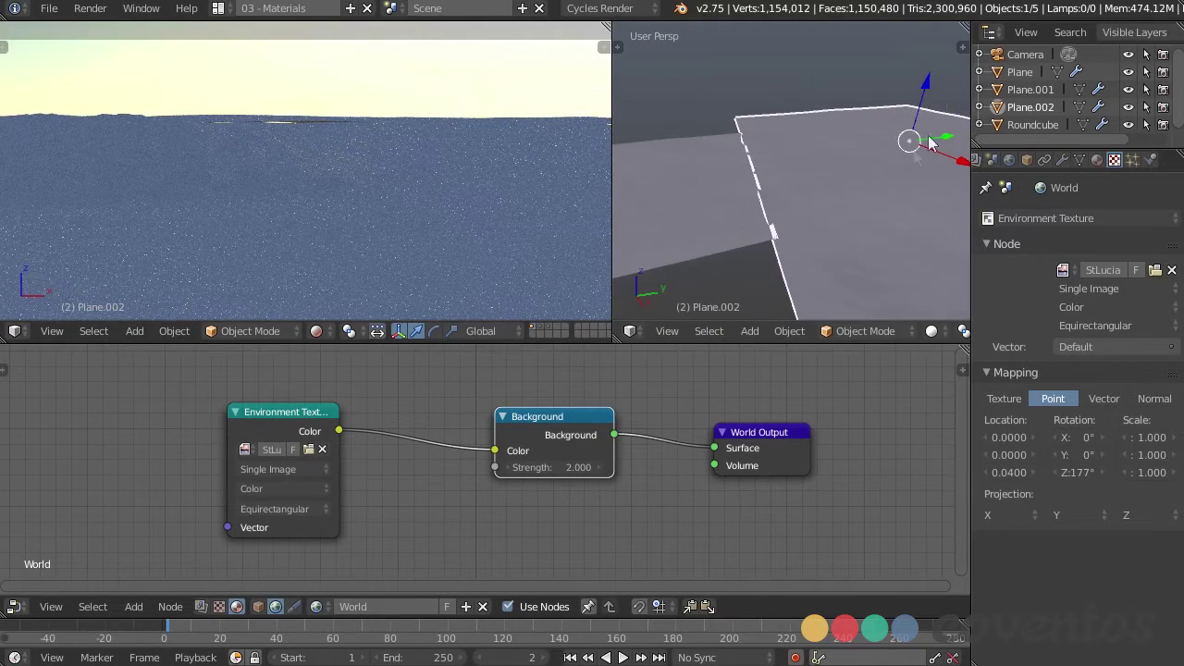
{"action": "left_click_drag", "start_coordinate": [927, 78], "coordinate": [927, 83]}
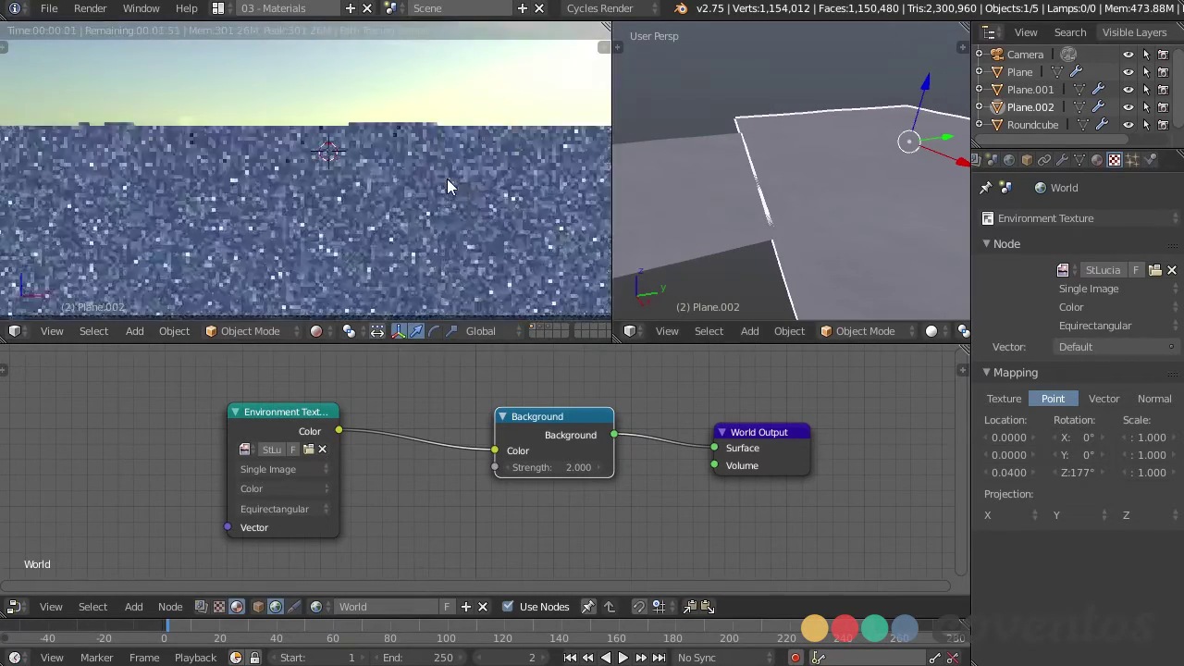
{"action": "key", "text": "KP_0"}
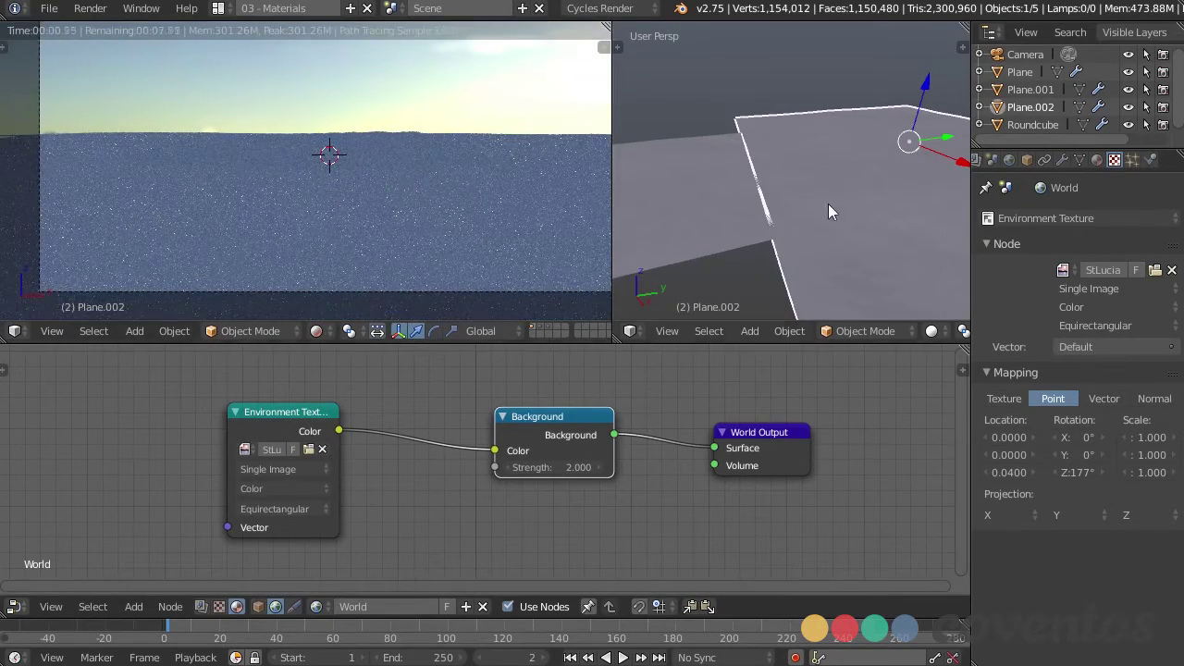
{"action": "scroll", "coordinate": [741, 218], "scroll_direction": "down", "scroll_amount": 5}
{"action": "right_click", "coordinate": [694, 232]}
Create a new material for the small Plane in the Object shader editor.
{"action": "key", "text": "KP_Decimal"}
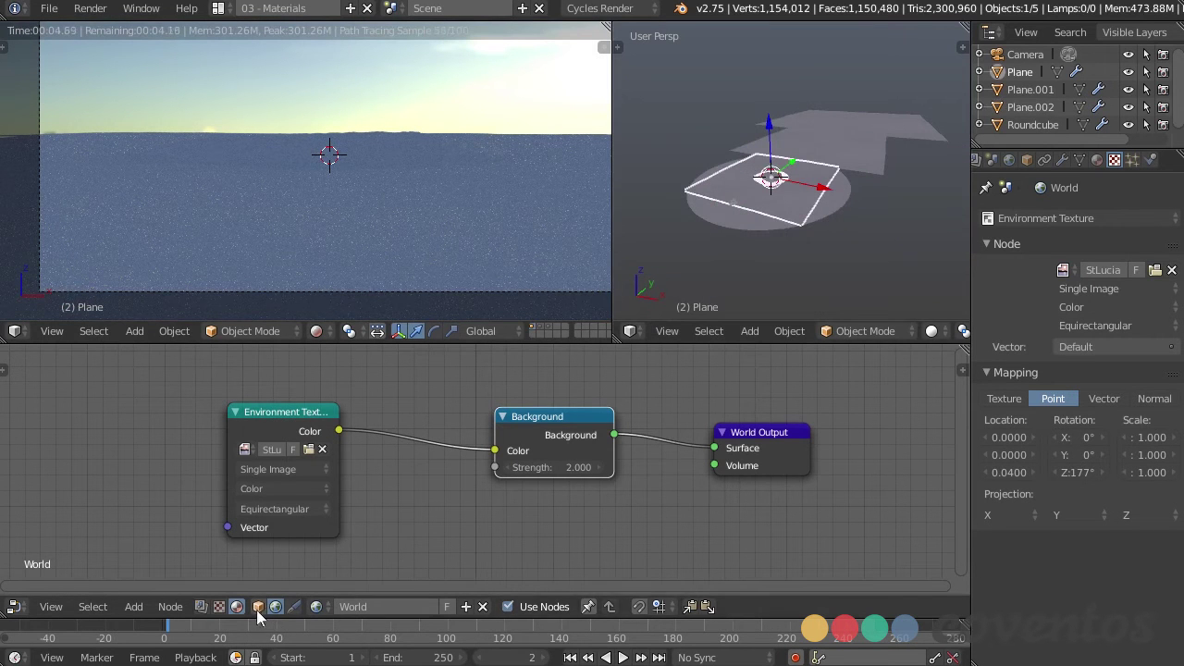
{"action": "left_click", "coordinate": [258, 607]}
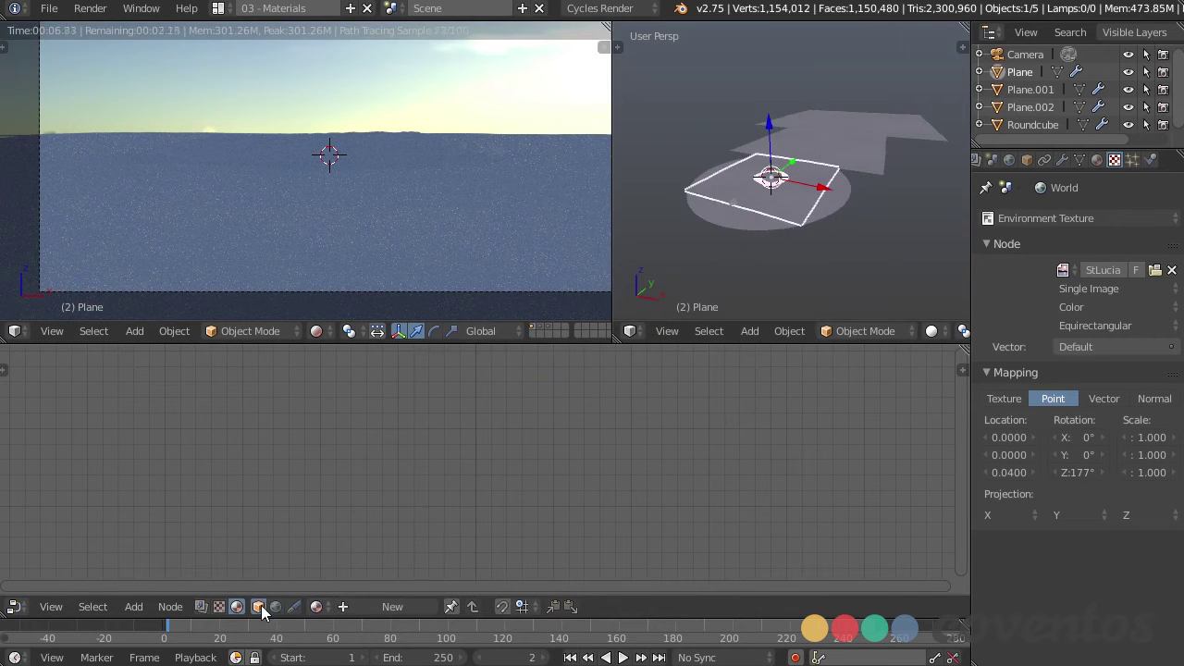
{"action": "left_click", "coordinate": [394, 611]}
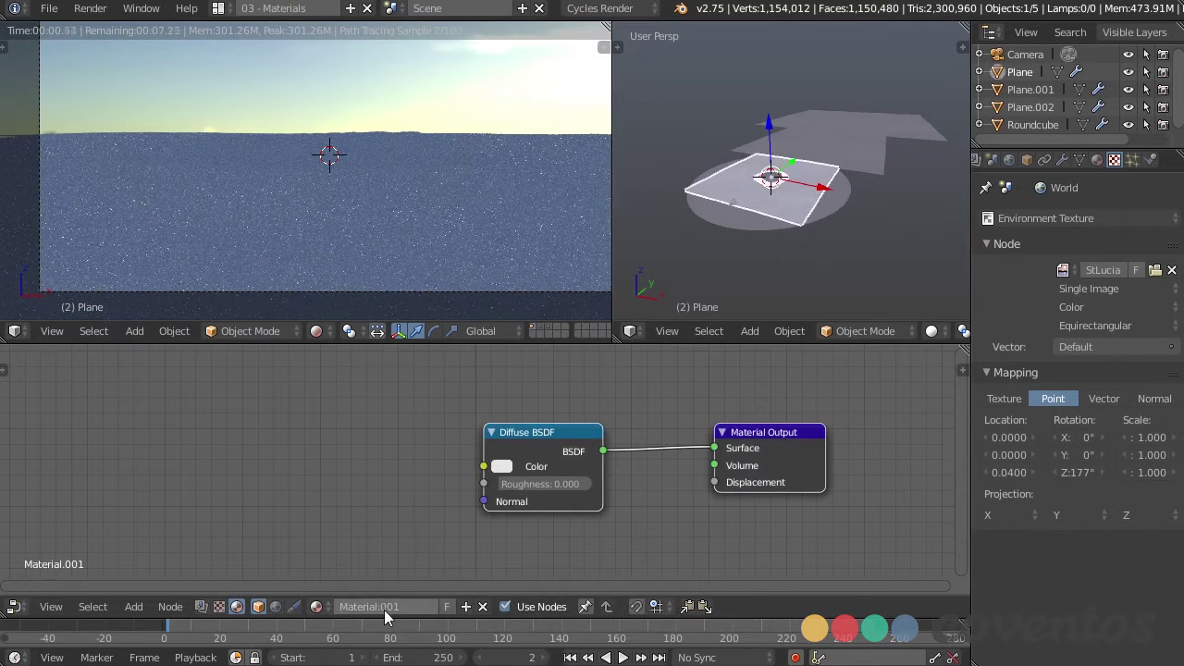
Name the material 'ocean' and move its Diffuse BSDF node to the left.
{"action": "left_click", "coordinate": [382, 607]}
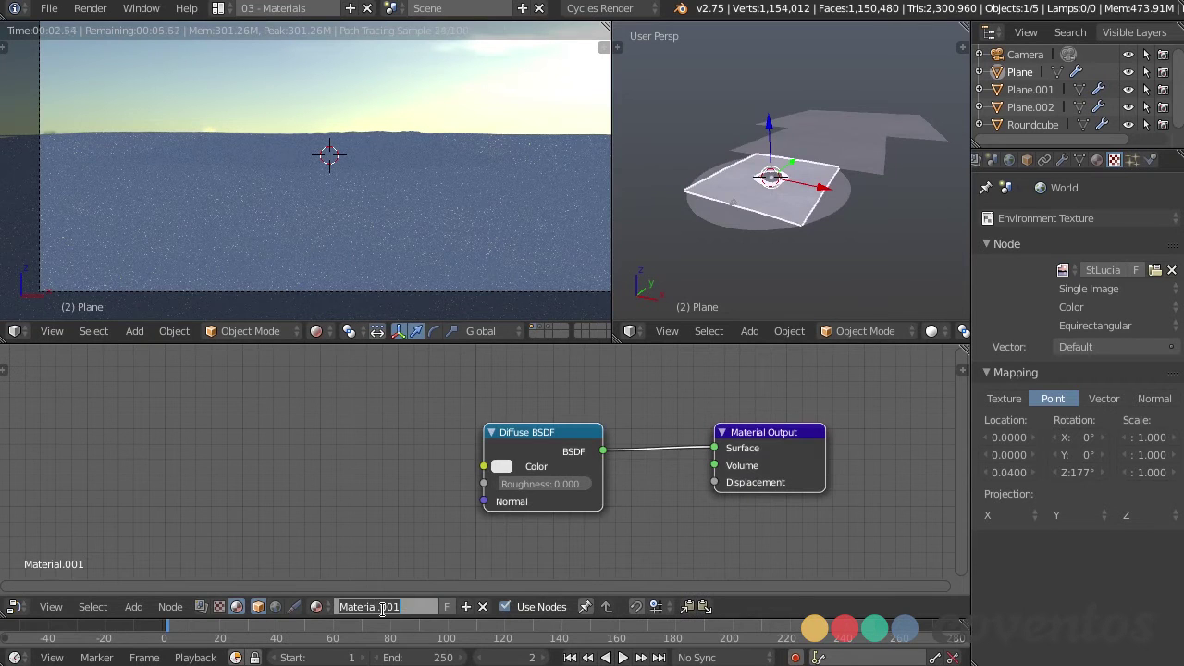
{"action": "type", "text": "ocean"}
{"action": "key", "text": "Return"}
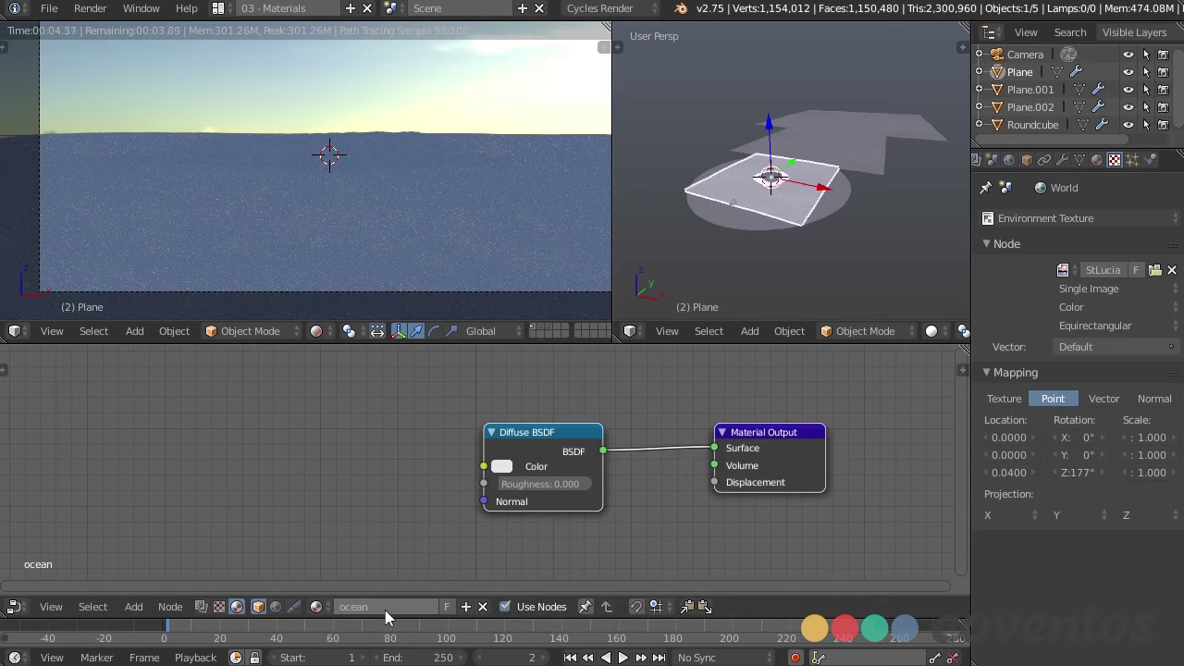
{"action": "middle_click_drag", "start_coordinate": [661, 530], "coordinate": [707, 508]}
{"action": "left_click_drag", "start_coordinate": [603, 412], "coordinate": [62, 424]}
{"action": "scroll", "coordinate": [375, 467], "scroll_direction": "down", "scroll_amount": 1}
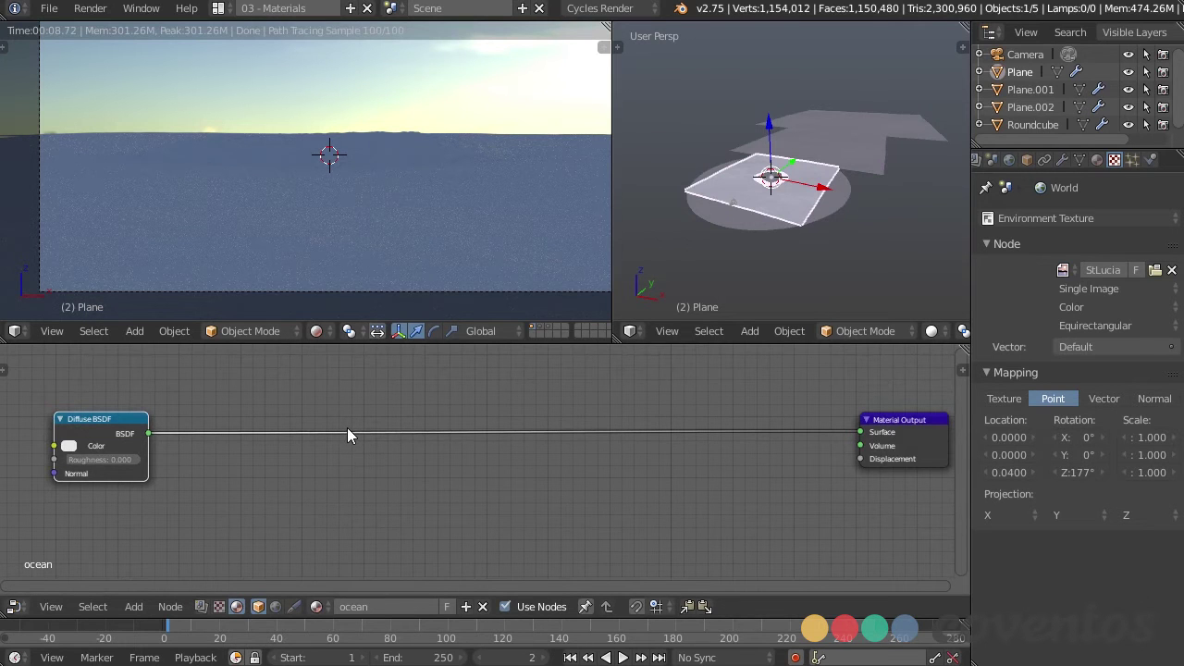
Convert the ocean's Diffuse BSDF into a Glossy BSDF with roughness 0.000.
{"action": "middle_click_drag", "start_coordinate": [283, 452], "coordinate": [463, 462]}
{"action": "left_click_drag", "start_coordinate": [280, 432], "coordinate": [201, 427]}
{"action": "key", "text": "shift+s"}
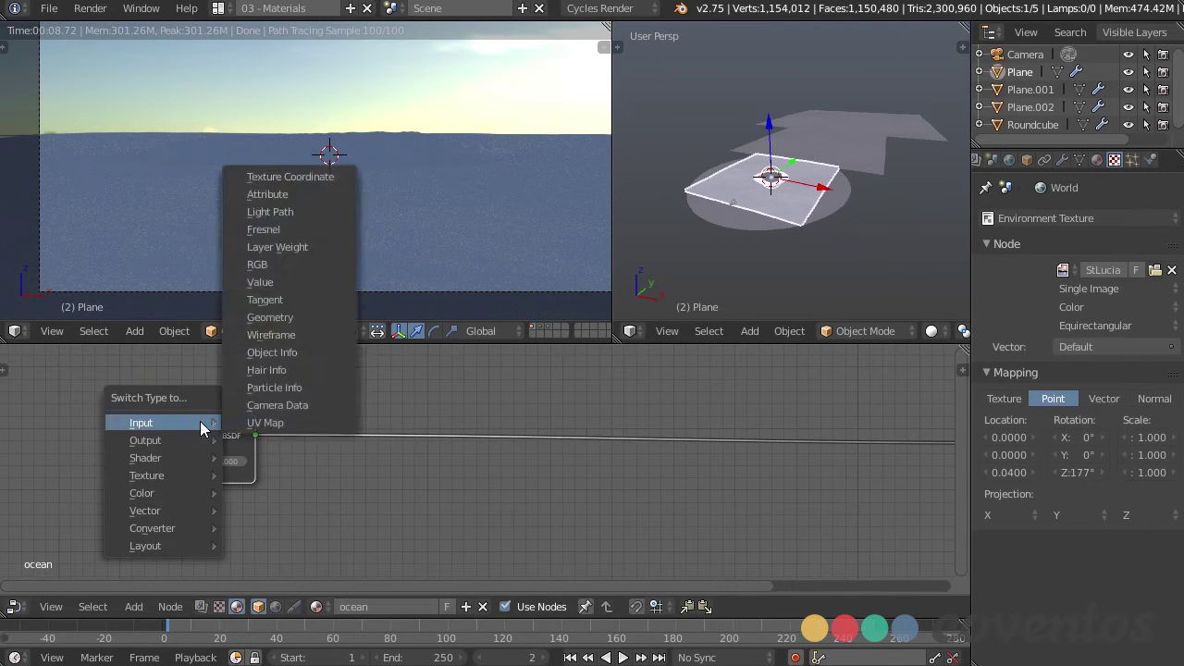
{"action": "mouse_move", "coordinate": [180, 458]}
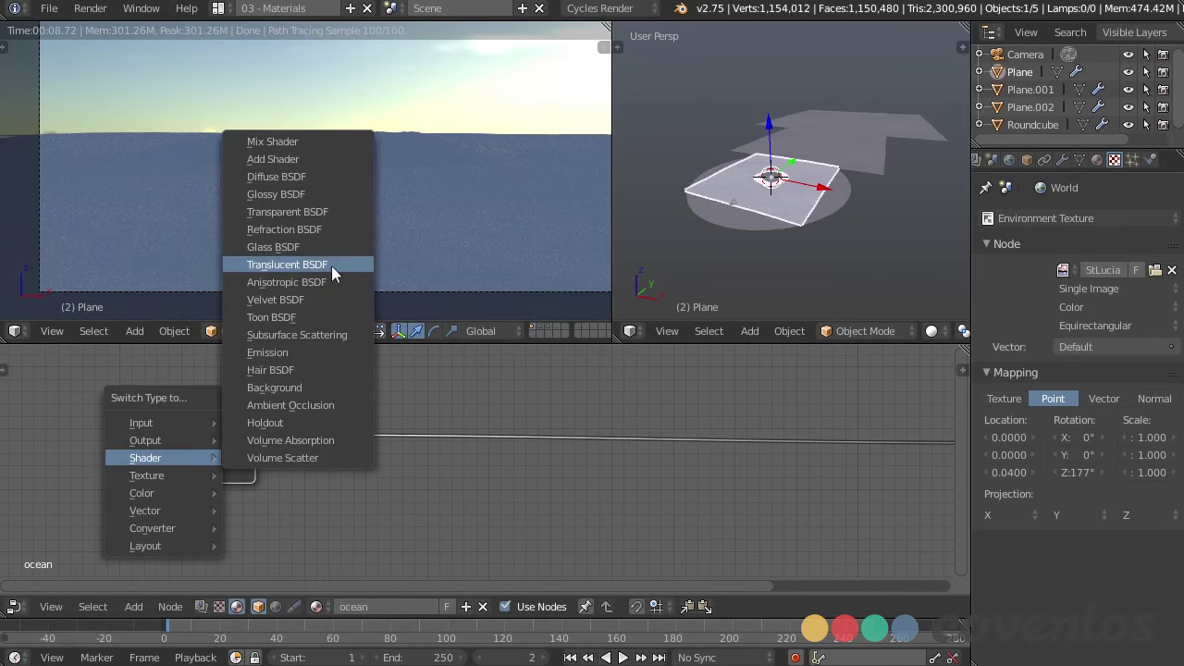
{"action": "left_click", "coordinate": [314, 192]}
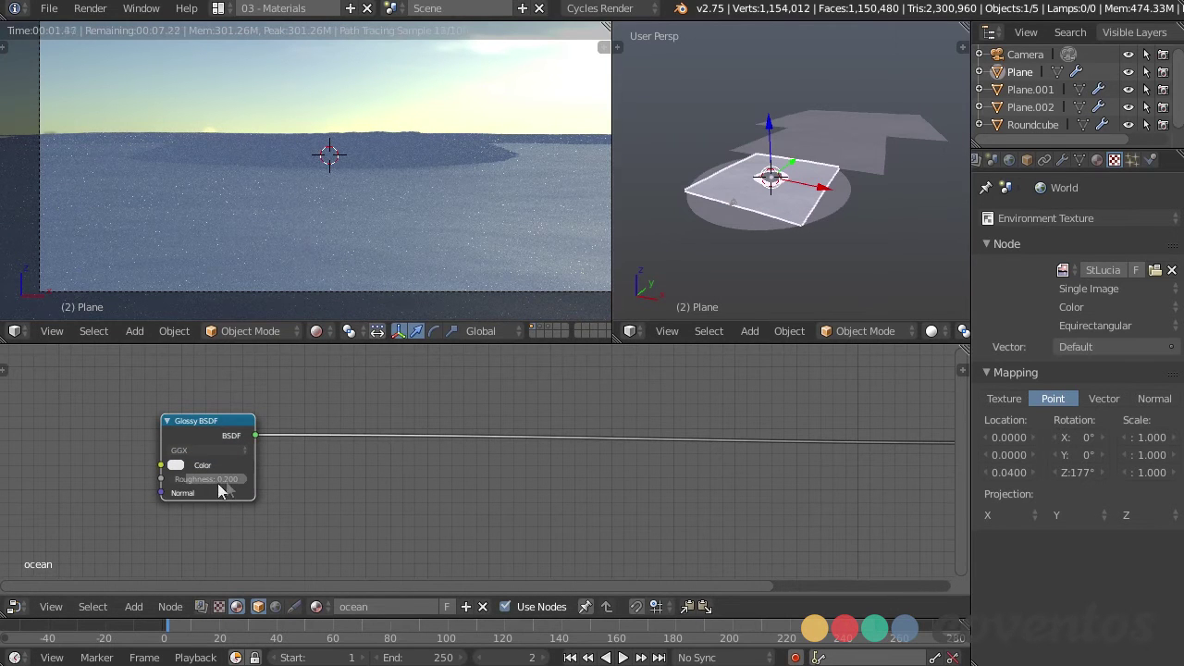
{"action": "left_click_drag", "start_coordinate": [219, 486], "coordinate": [176, 485]}
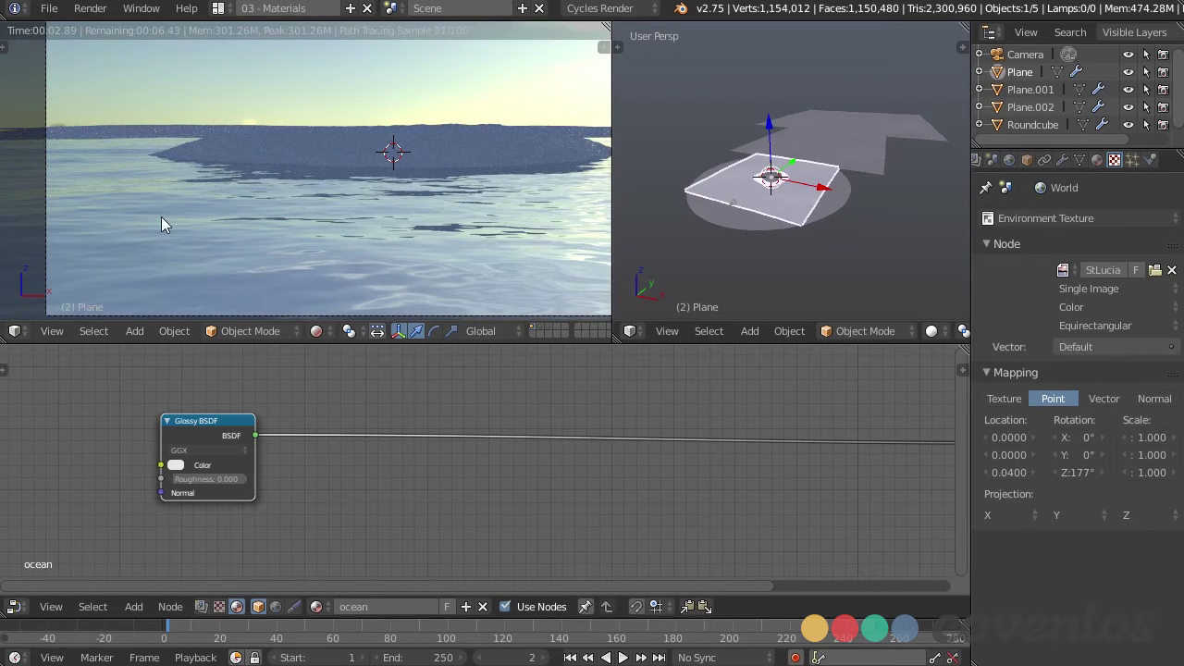
Show the plane's Ocean modifier settings in the Modifiers tab and reframe the rendered view.
{"action": "left_click", "coordinate": [1064, 161]}
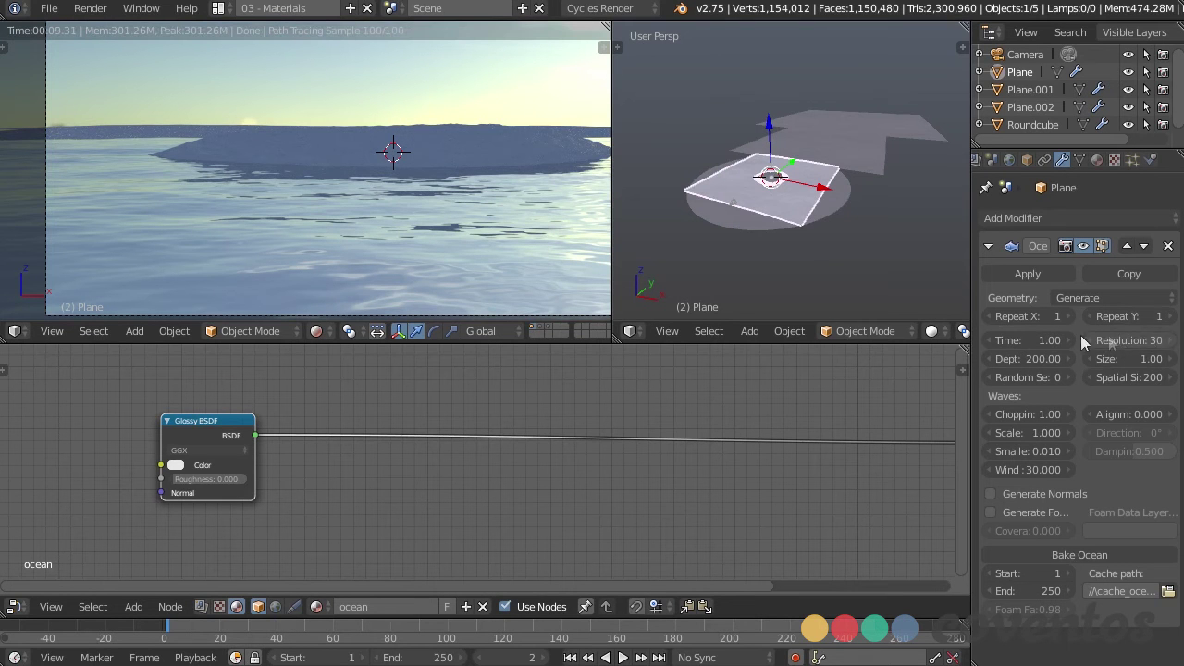
{"action": "middle_click_drag", "start_coordinate": [396, 203], "coordinate": [263, 206], "text": "shift"}
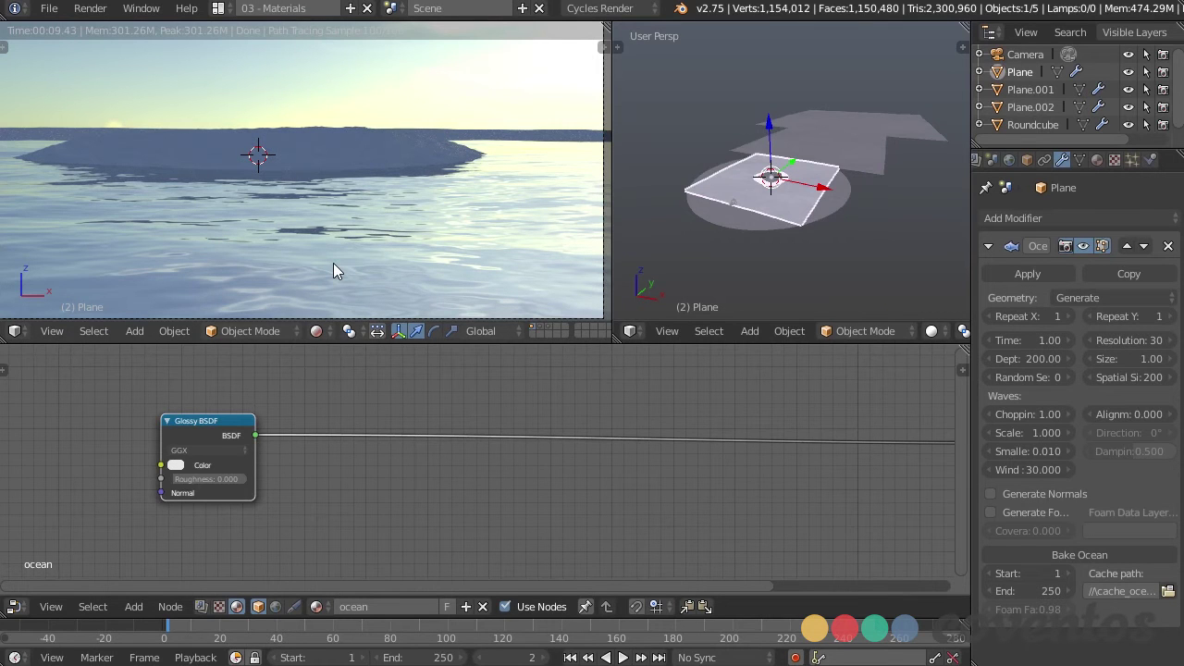
{"action": "middle_click_drag", "start_coordinate": [334, 261], "coordinate": [423, 259]}
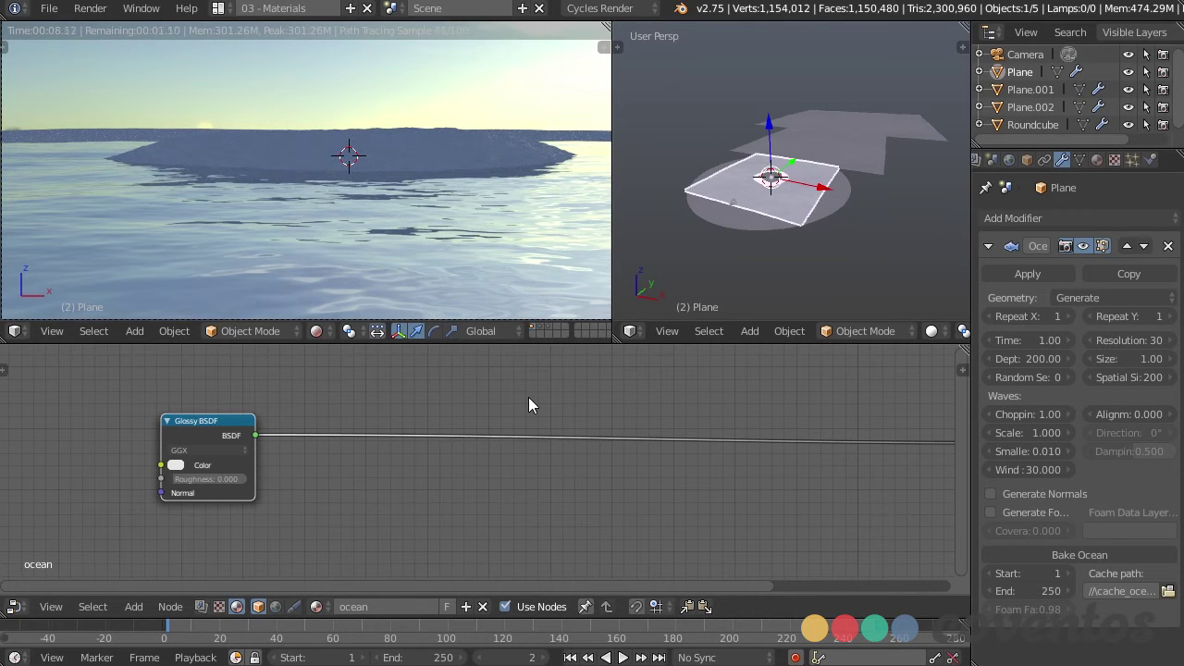
Change the ocean Glossy BSDF roughness from 0.000 to 0.001.
{"action": "middle_click_drag", "start_coordinate": [407, 443], "coordinate": [444, 431]}
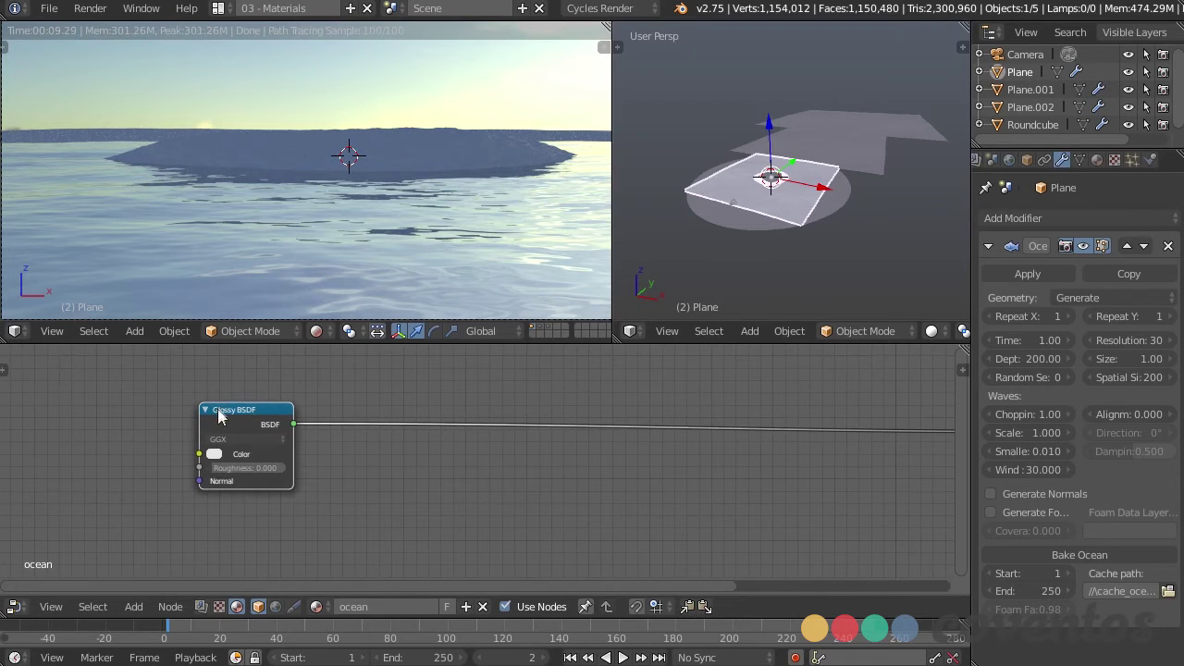
{"action": "scroll", "coordinate": [227, 417], "scroll_direction": "up", "scroll_amount": 1}
{"action": "scroll", "coordinate": [306, 478], "scroll_direction": "up", "scroll_amount": 1}
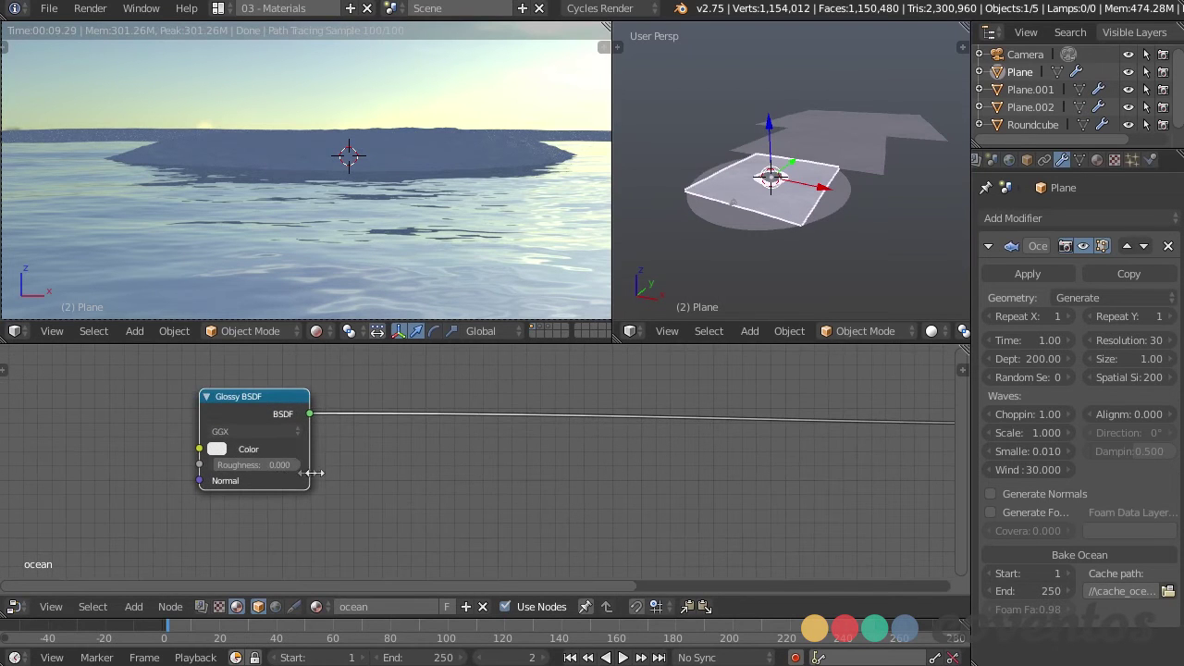
{"action": "left_click", "coordinate": [273, 463]}
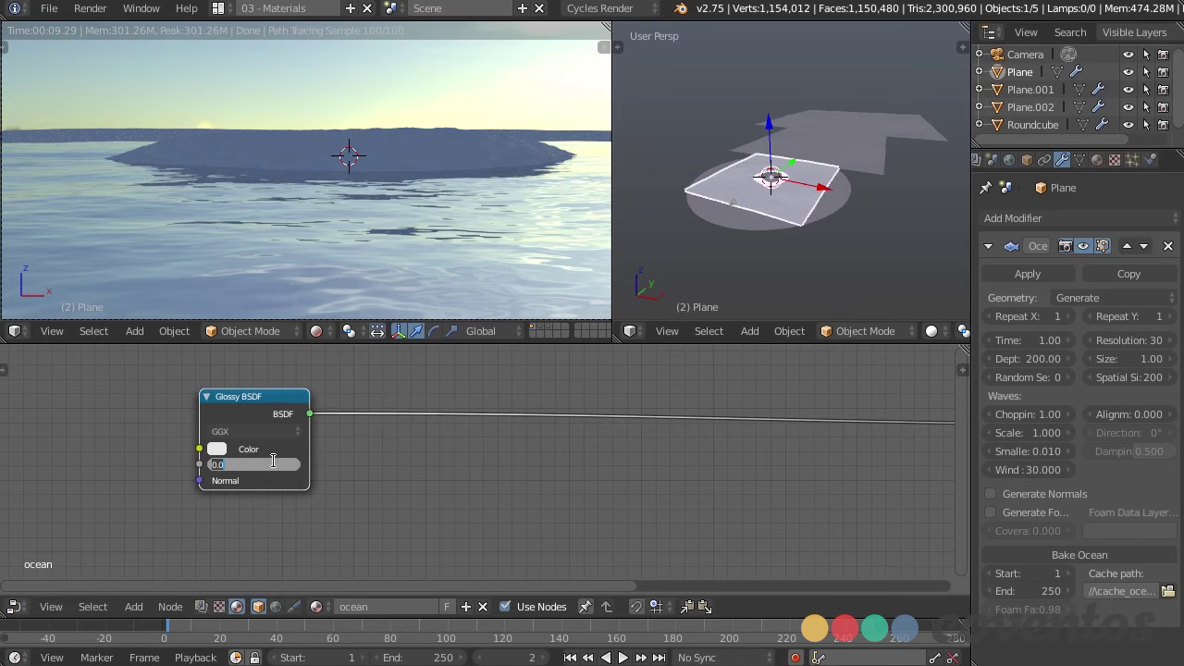
{"action": "key", "text": "BackSpace"}
{"action": "type", "text": ".001"}
{"action": "key", "text": "Return"}
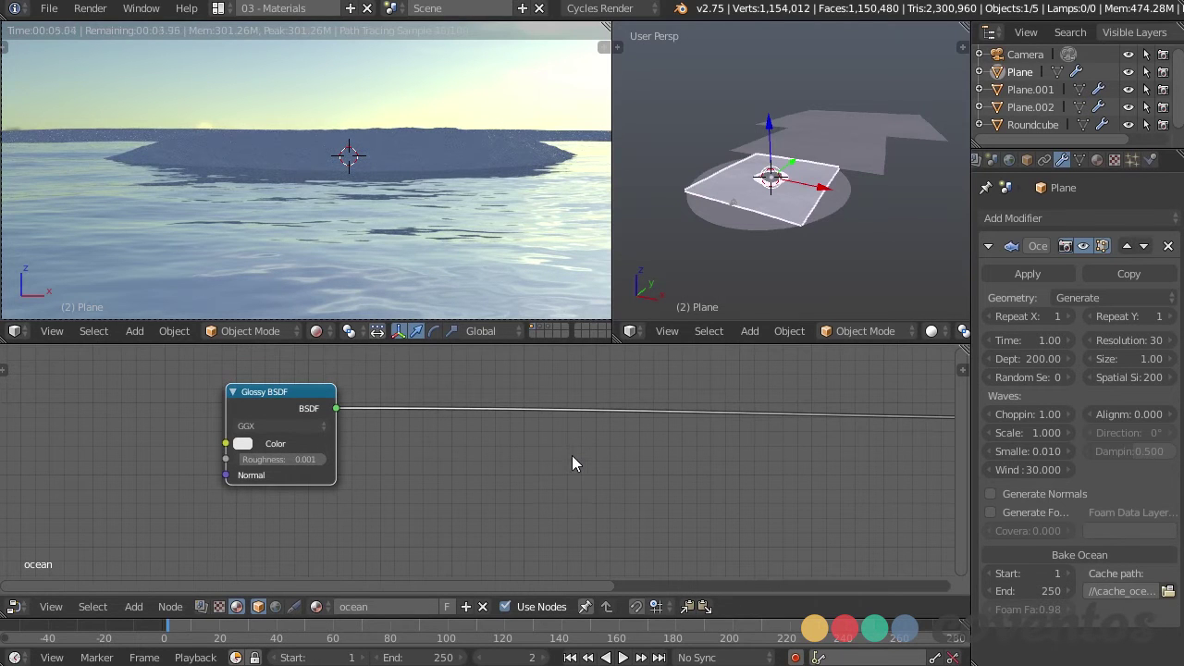
{"action": "middle_click_drag", "start_coordinate": [571, 456], "coordinate": [484, 452]}
{"action": "middle_click_drag", "start_coordinate": [178, 381], "coordinate": [177, 459]}
Duplicate the Glossy BSDF node and tint the copy a light lavender.
{"action": "key", "text": "shift+d"}
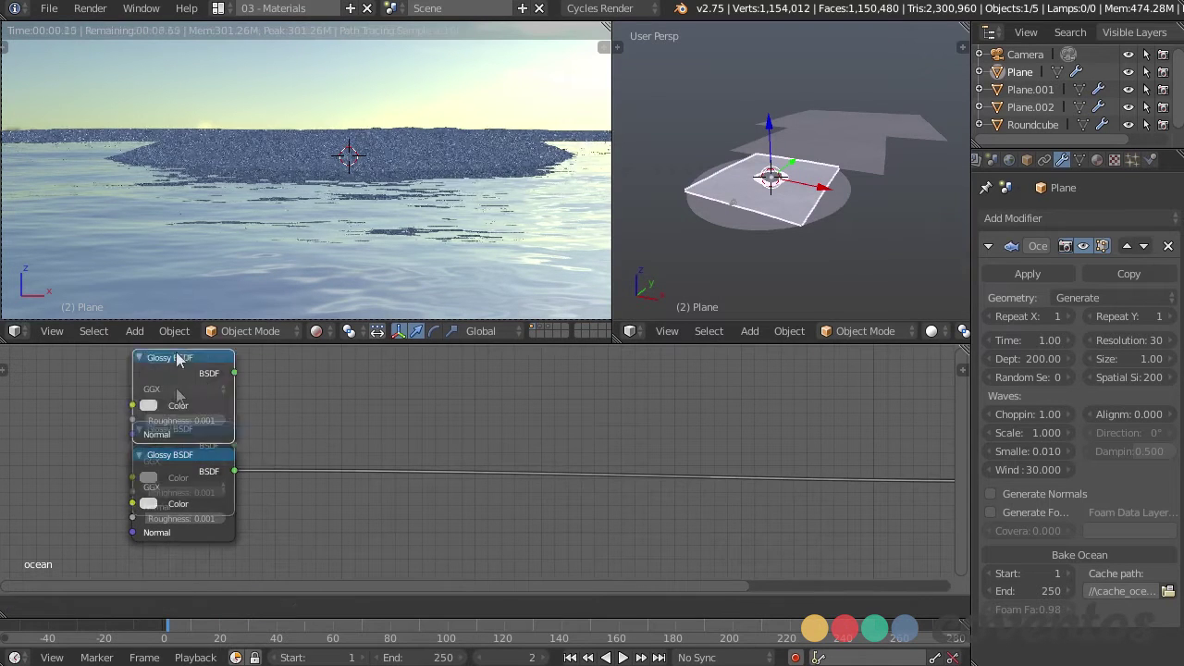
{"action": "middle_click_drag", "start_coordinate": [313, 388], "coordinate": [388, 439]}
{"action": "left_click", "coordinate": [221, 442]}
{"action": "left_click_drag", "start_coordinate": [339, 258], "coordinate": [335, 269]}
{"action": "left_click_drag", "start_coordinate": [273, 288], "coordinate": [278, 282]}
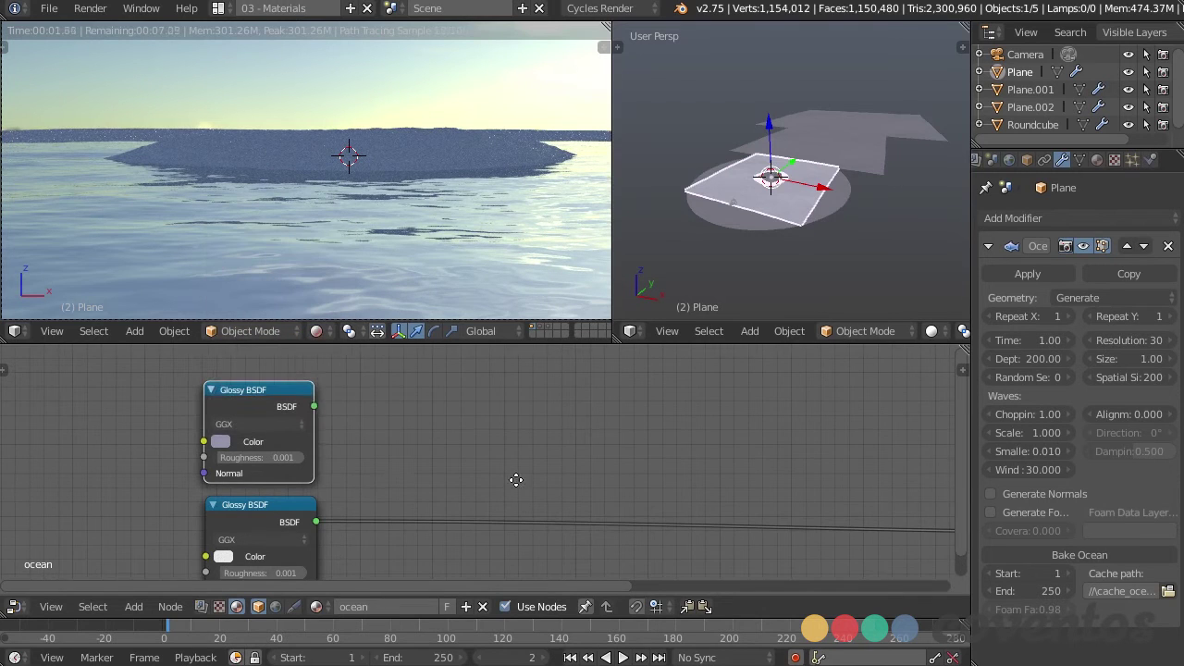
{"action": "scroll", "coordinate": [503, 475], "scroll_direction": "down", "scroll_amount": 1}
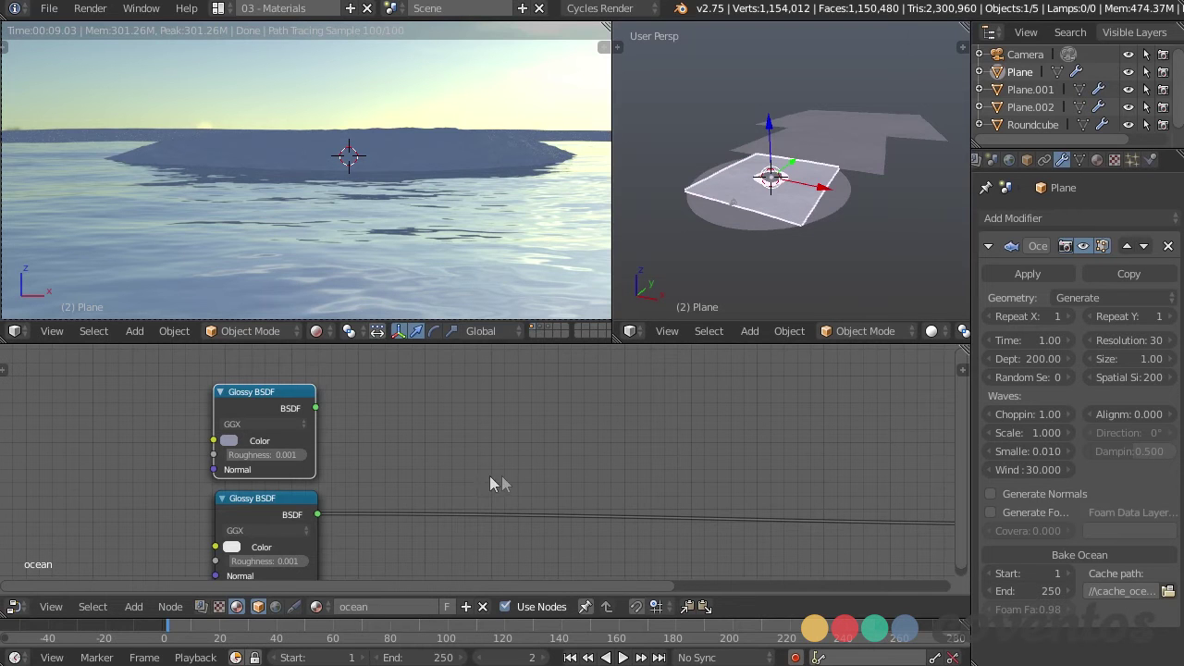
Reposition the two Glossy BSDF nodes in the node editor.
{"action": "key", "text": "g"}
{"action": "left_click", "coordinate": [384, 444]}
{"action": "scroll", "coordinate": [347, 445], "scroll_direction": "down", "scroll_amount": 1}
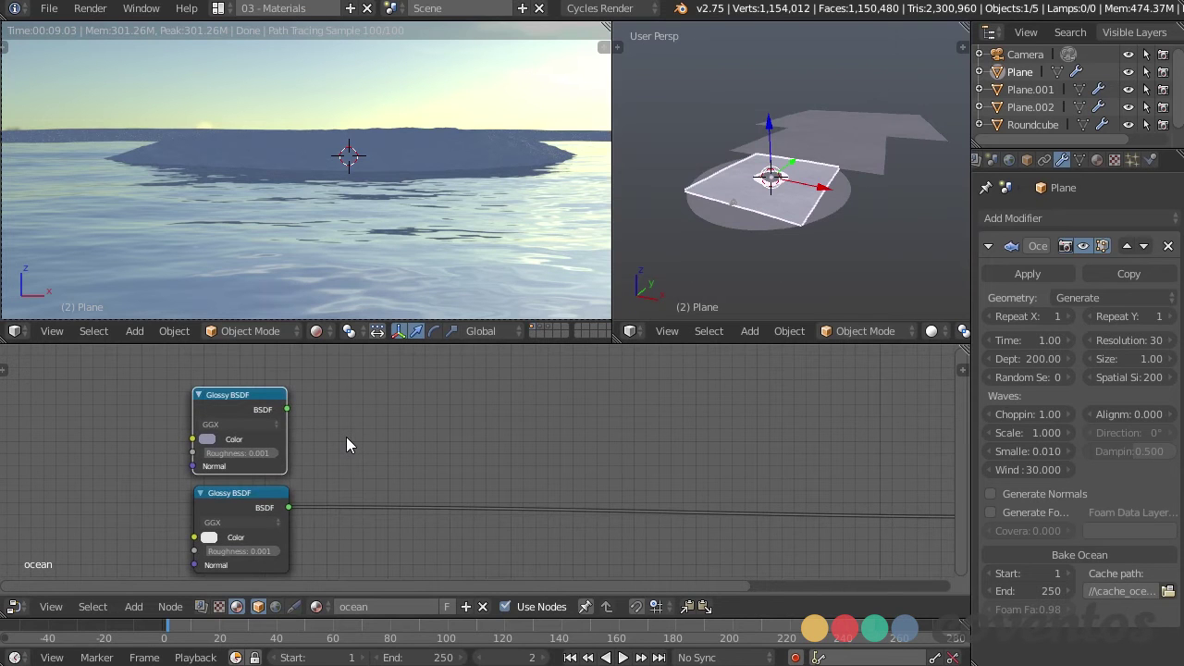
{"action": "middle_click_drag", "start_coordinate": [346, 445], "coordinate": [339, 476]}
Add a Mix Shader on the output link and connect both Glossy BSDF nodes into it.
{"action": "key", "text": "shift+a"}
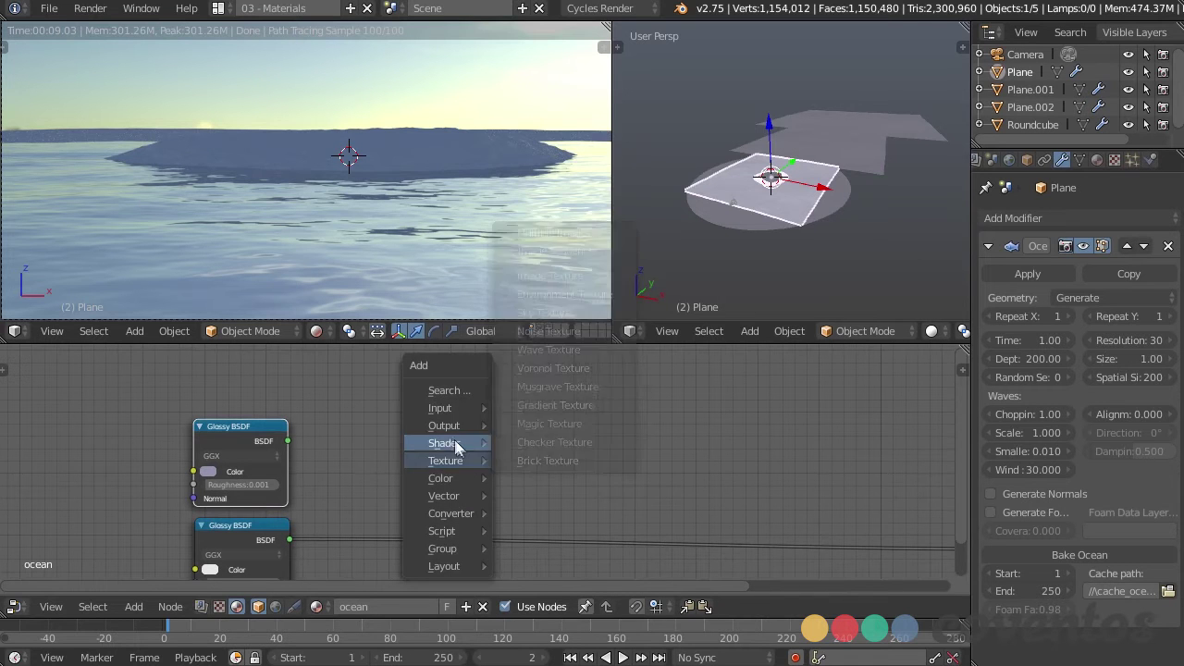
{"action": "mouse_move", "coordinate": [477, 445]}
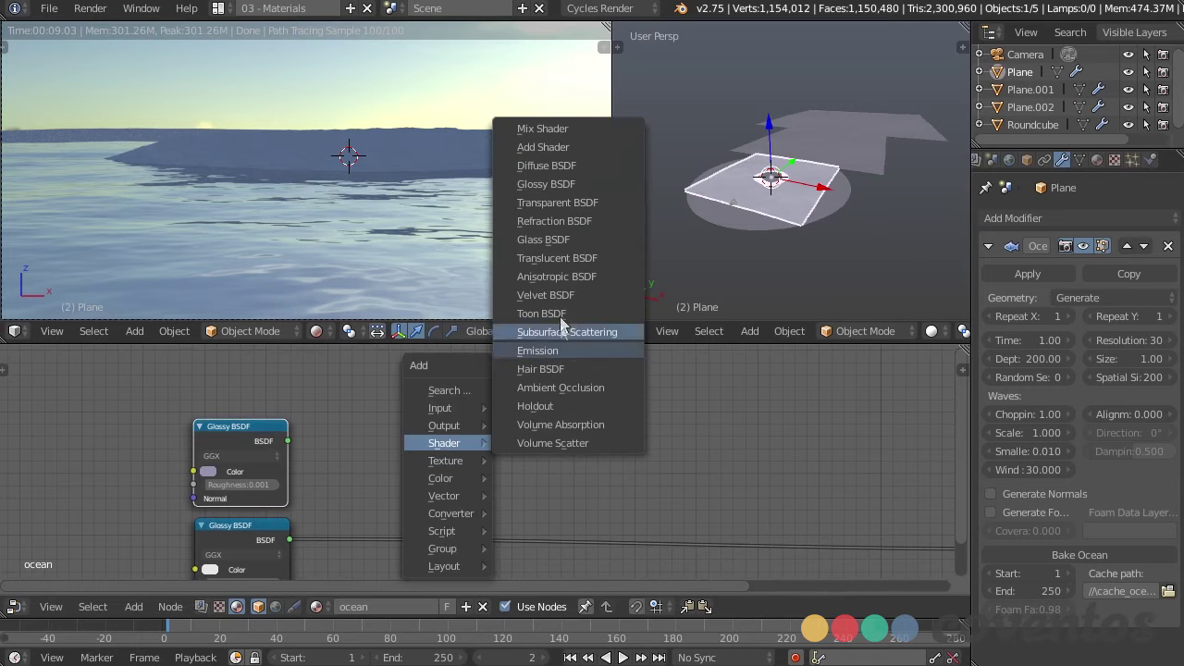
{"action": "left_click", "coordinate": [575, 127]}
{"action": "left_click", "coordinate": [461, 536]}
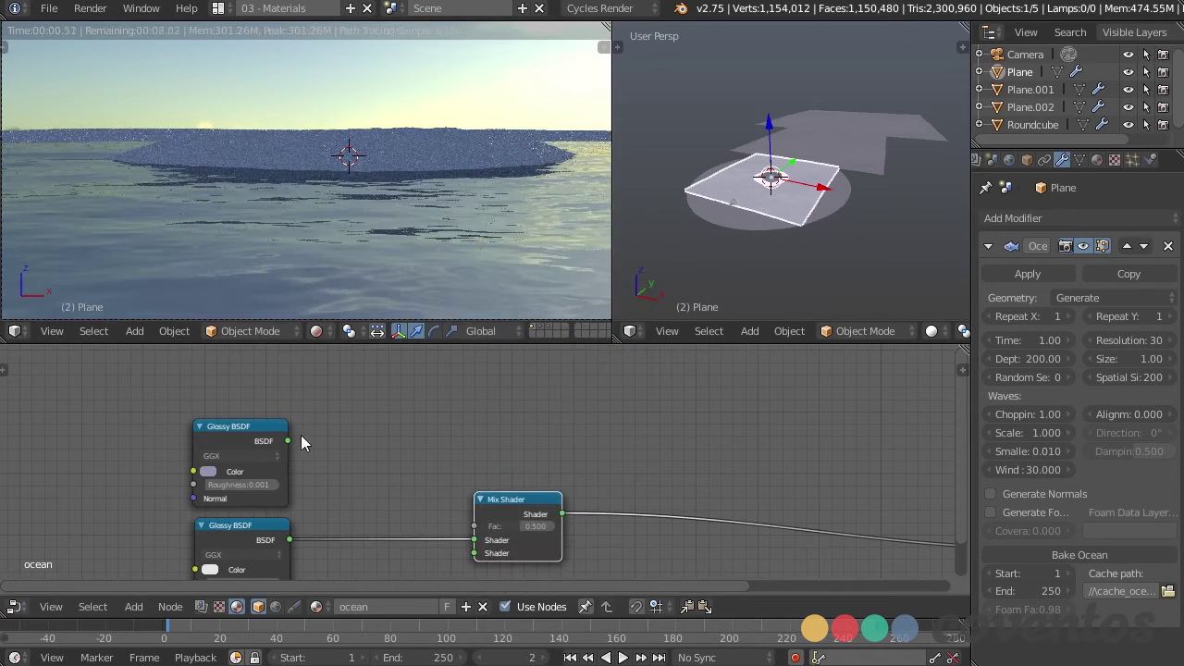
{"action": "left_click_drag", "start_coordinate": [287, 442], "coordinate": [516, 465]}
{"action": "scroll", "coordinate": [516, 466], "scroll_direction": "up", "scroll_amount": 1}
{"action": "middle_click_drag", "start_coordinate": [360, 484], "coordinate": [503, 522]}
Add a Layer Weight node above the Glossy nodes, leaving it unconnected.
{"action": "key", "text": "shift+a"}
{"action": "mouse_move", "coordinate": [456, 405]}
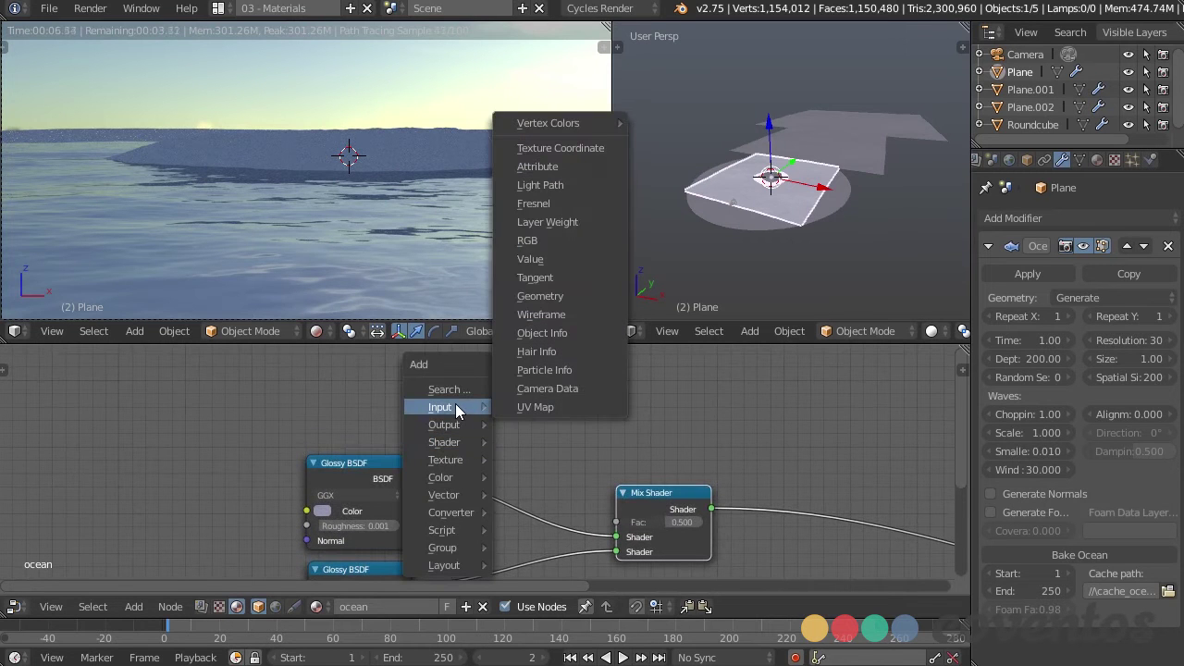
{"action": "left_click", "coordinate": [560, 222]}
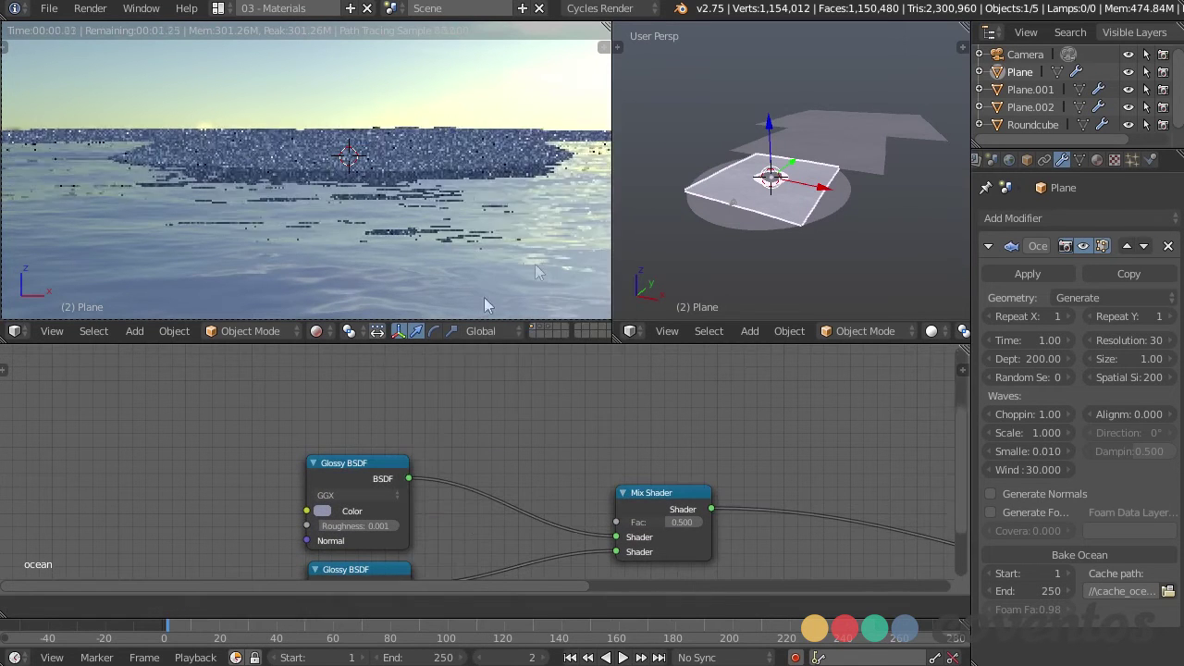
{"action": "left_click", "coordinate": [308, 360]}
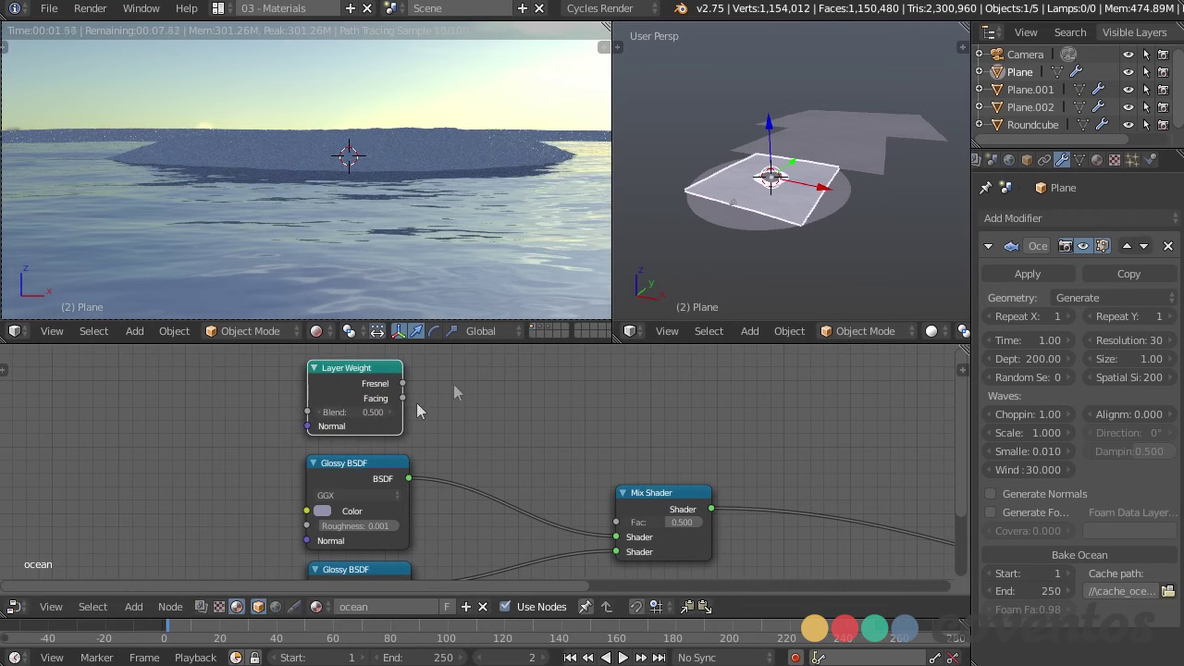
Preview the Layer Weight Fresnel output directly on the material output.
{"action": "left_click", "coordinate": [370, 385], "text": "ctrl+shift"}
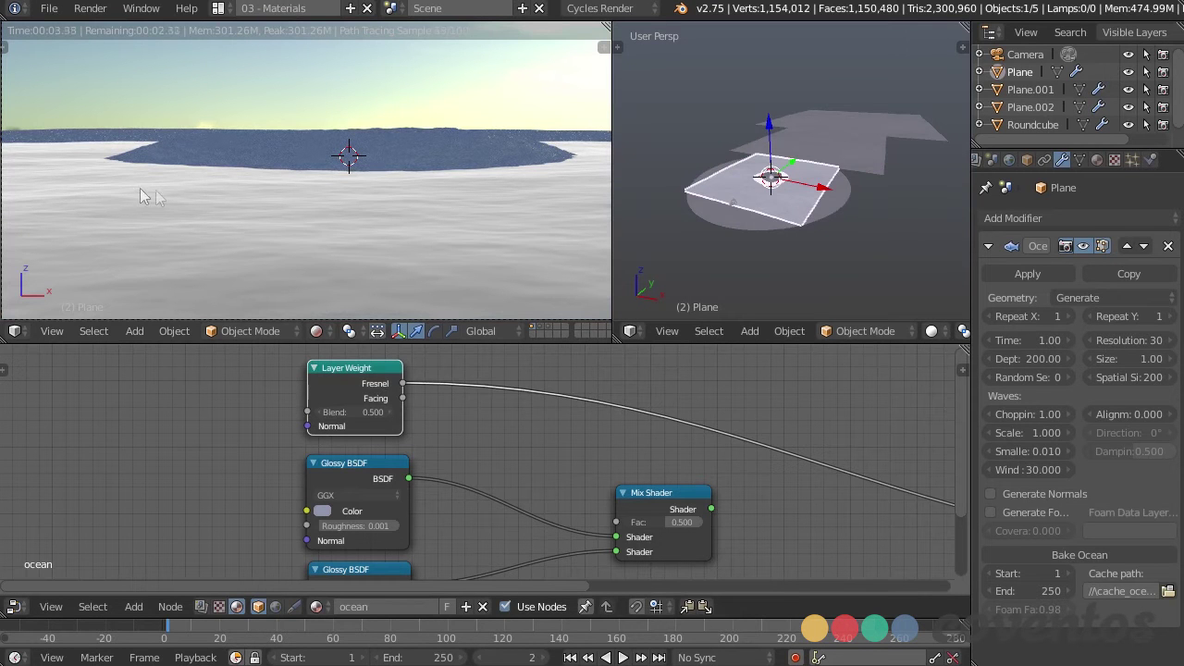
{"action": "mouse_move", "coordinate": [339, 158]}
{"action": "middle_mouse_down"}
{"action": "mouse_move", "coordinate": [396, 195]}
{"action": "mouse_move", "coordinate": [455, 176]}
{"action": "middle_mouse_up"}
{"action": "middle_click_drag", "start_coordinate": [339, 145], "coordinate": [370, 256]}
{"action": "scroll", "coordinate": [364, 53], "scroll_direction": "up", "scroll_amount": 4}
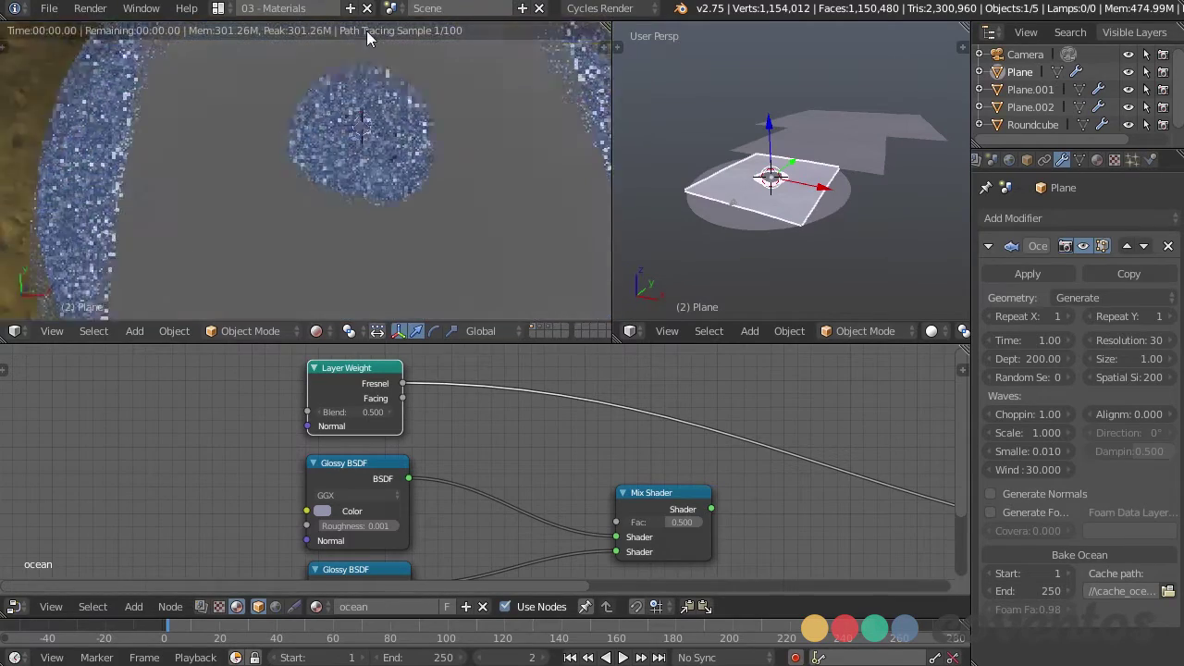
{"action": "scroll", "coordinate": [361, 86], "scroll_direction": "down", "scroll_amount": 3}
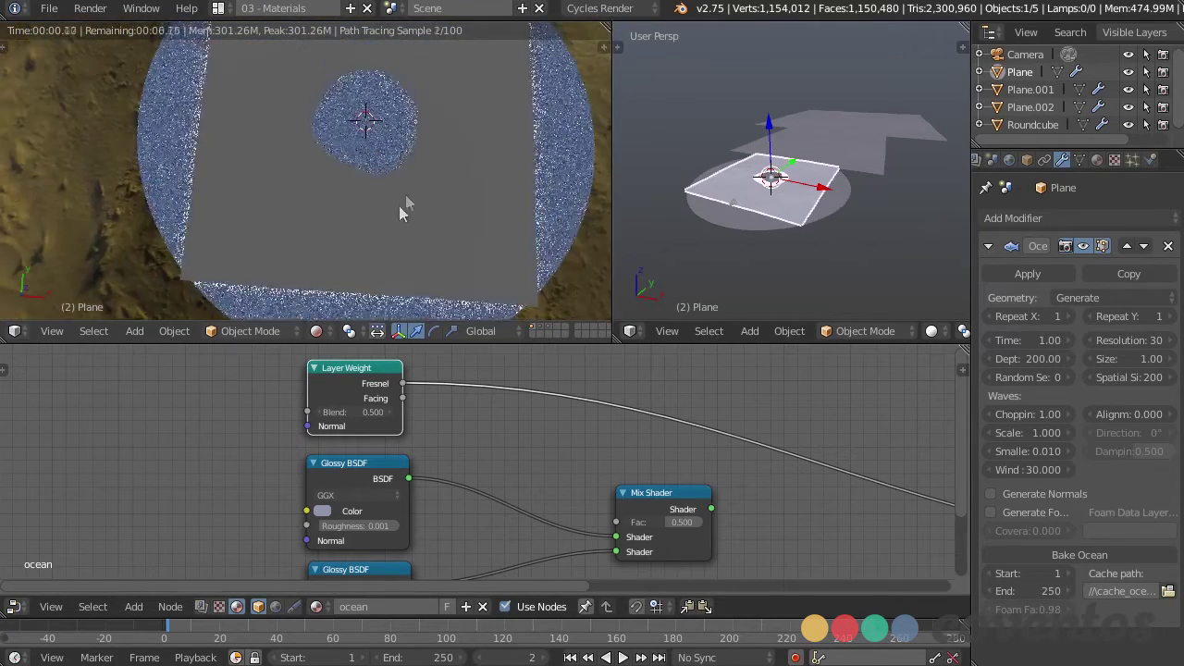
{"action": "mouse_move", "coordinate": [393, 176]}
{"action": "middle_mouse_down"}
{"action": "mouse_move", "coordinate": [393, 162]}
{"action": "mouse_move", "coordinate": [391, 188]}
{"action": "middle_mouse_up"}
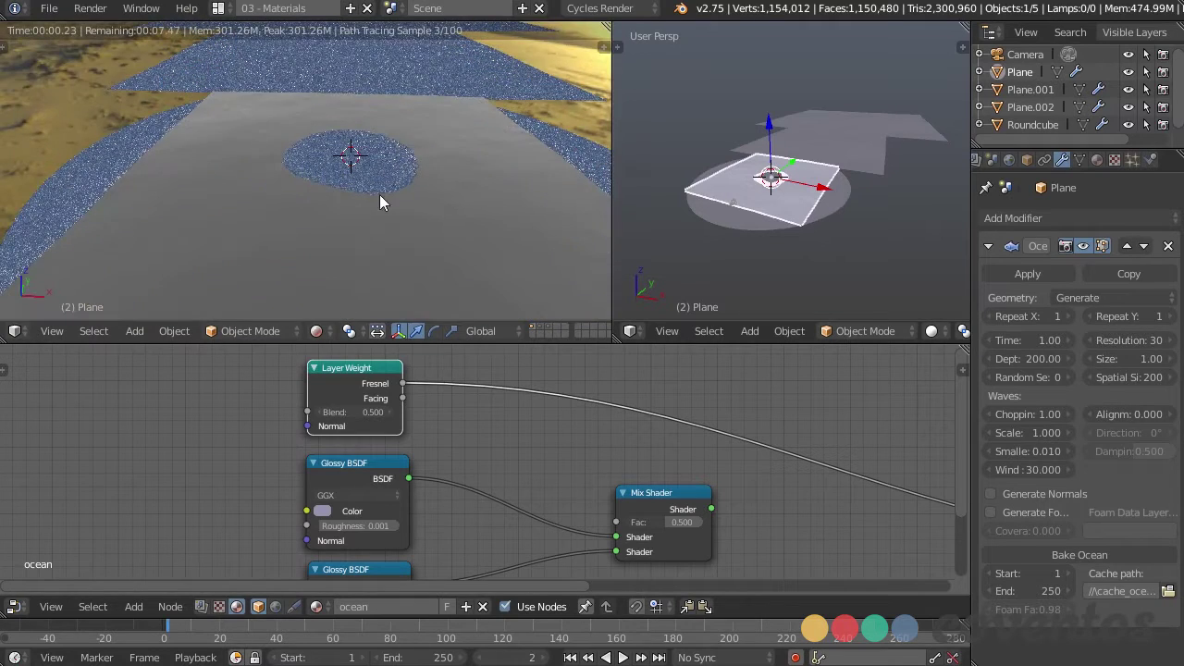
Set the Layer Weight Blend to 0.100 and inspect the rendered ocean.
{"action": "left_click_drag", "start_coordinate": [393, 412], "coordinate": [324, 413]}
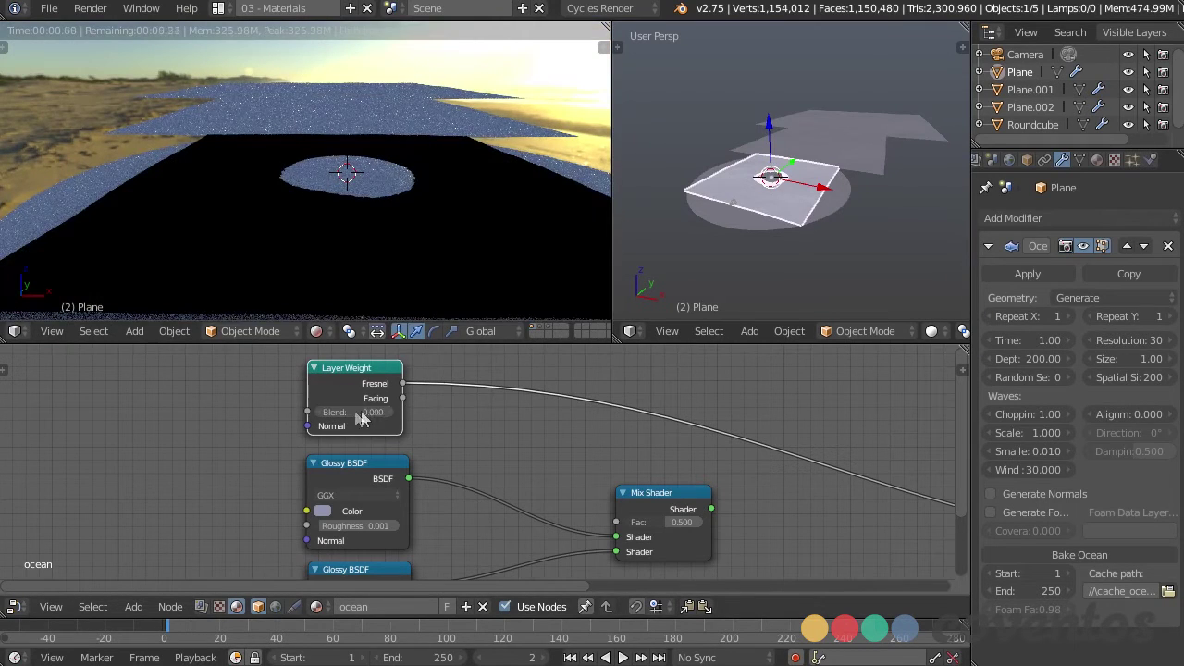
{"action": "left_click", "coordinate": [392, 413]}
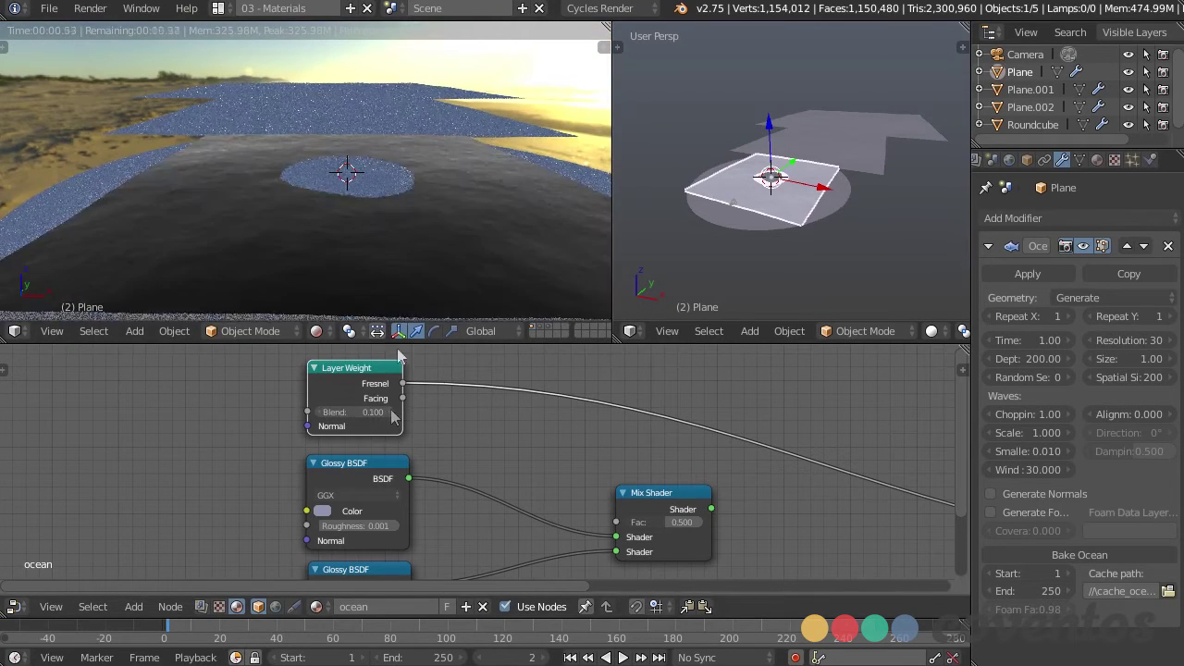
{"action": "middle_click_drag", "start_coordinate": [405, 196], "coordinate": [431, 206]}
{"action": "scroll", "coordinate": [358, 257], "scroll_direction": "up", "scroll_amount": 2}
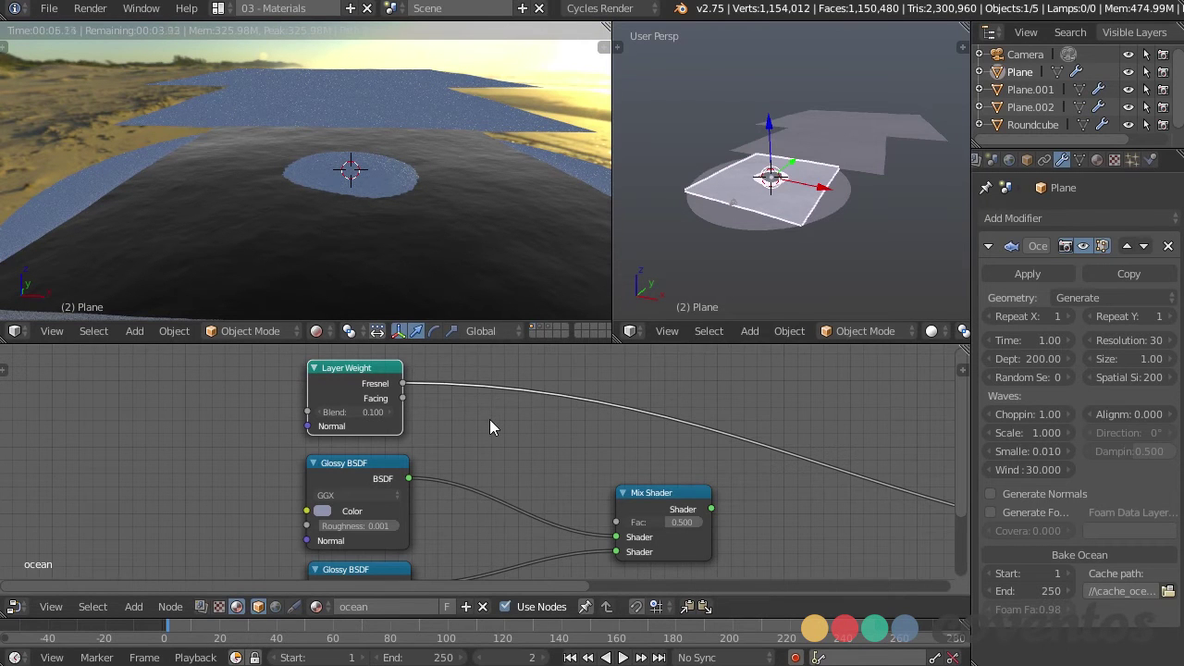
{"action": "scroll", "coordinate": [507, 423], "scroll_direction": "down", "scroll_amount": 2, "text": "shift"}
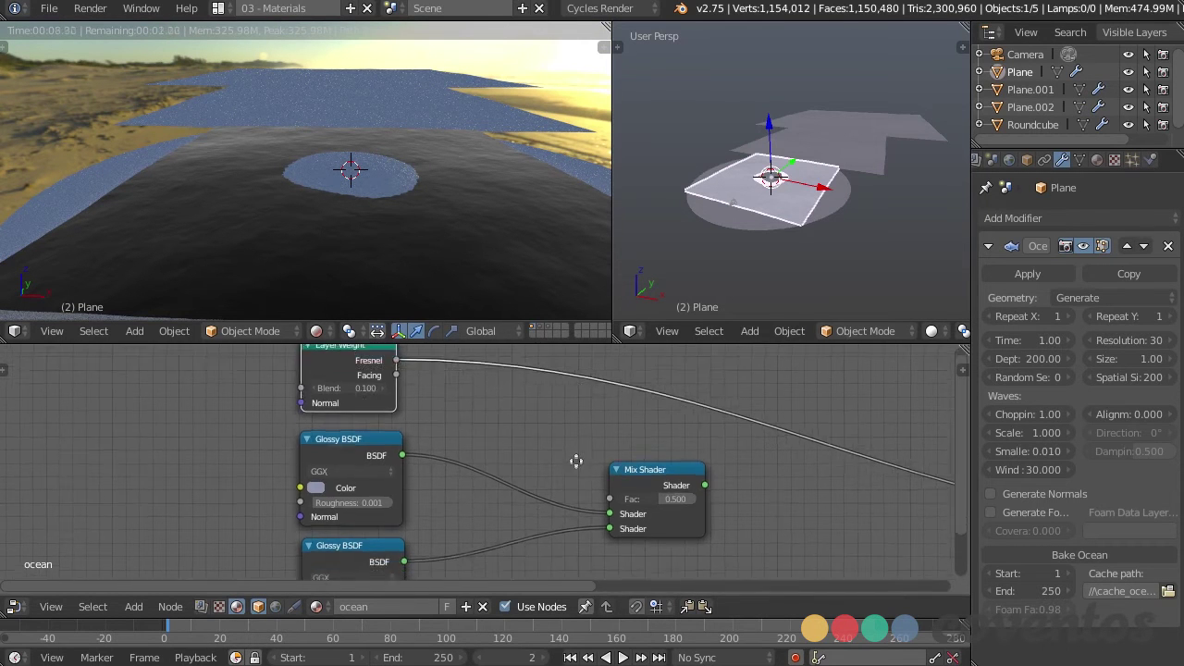
{"action": "scroll", "coordinate": [457, 410], "scroll_direction": "down", "scroll_amount": 2, "text": "shift"}
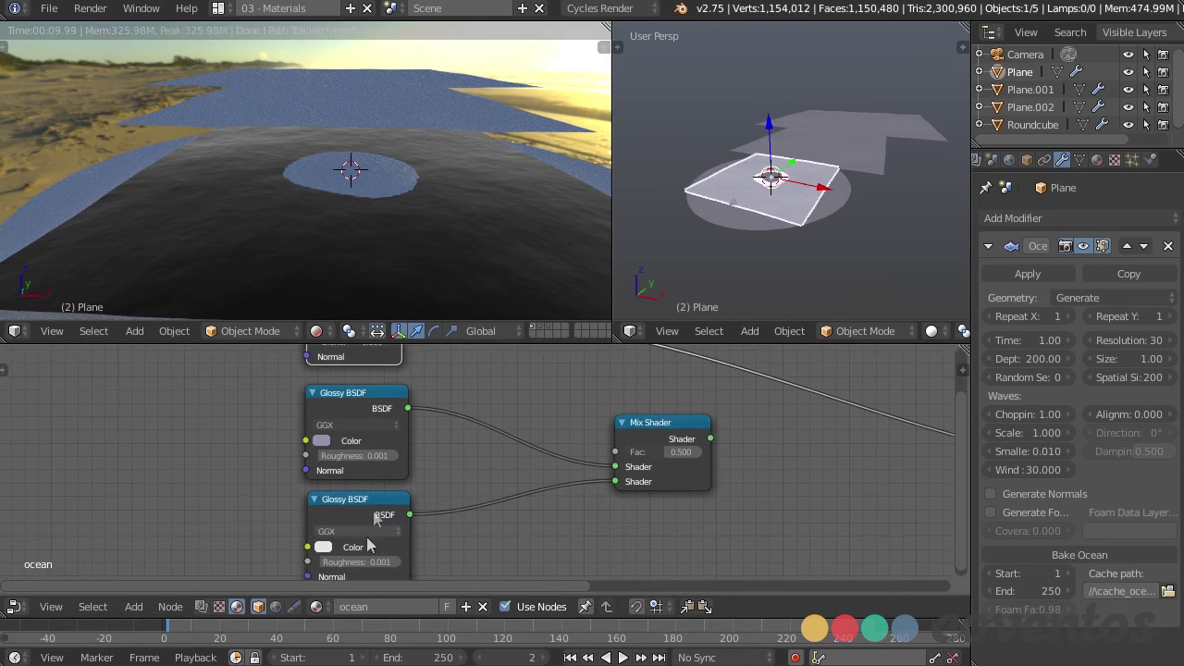
{"action": "scroll", "coordinate": [398, 468], "scroll_direction": "down", "scroll_amount": 2, "text": "shift"}
{"action": "scroll", "coordinate": [436, 488], "scroll_direction": "up", "scroll_amount": 5, "text": "shift"}
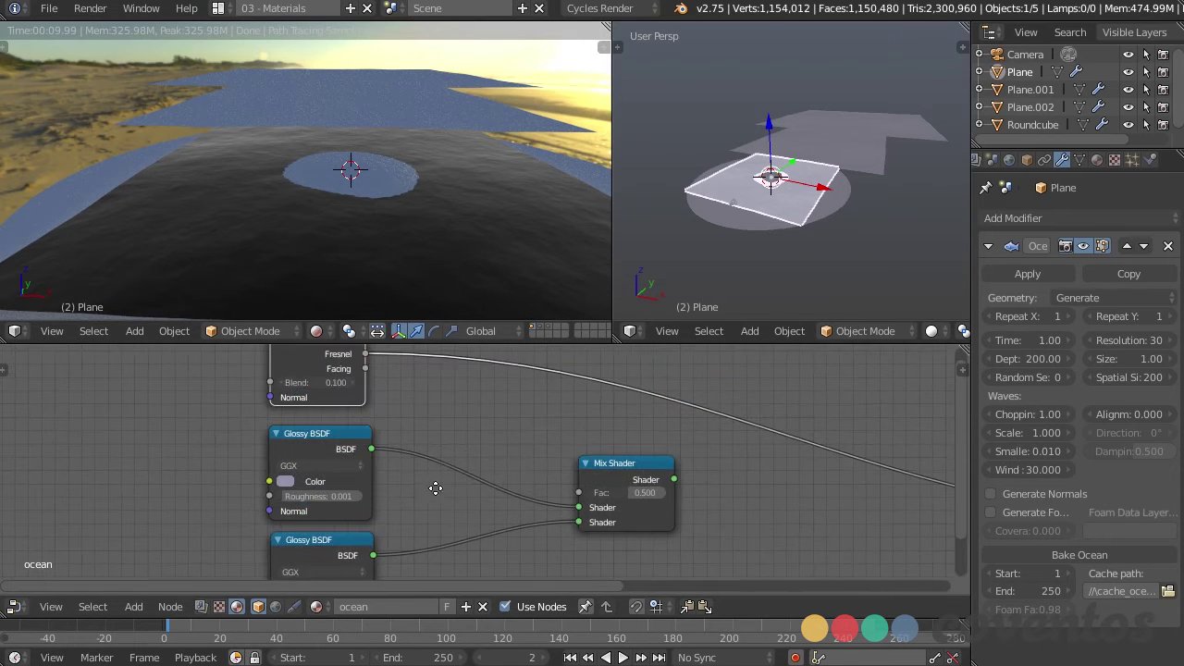
{"action": "scroll", "coordinate": [502, 471], "scroll_direction": "up", "scroll_amount": 1}
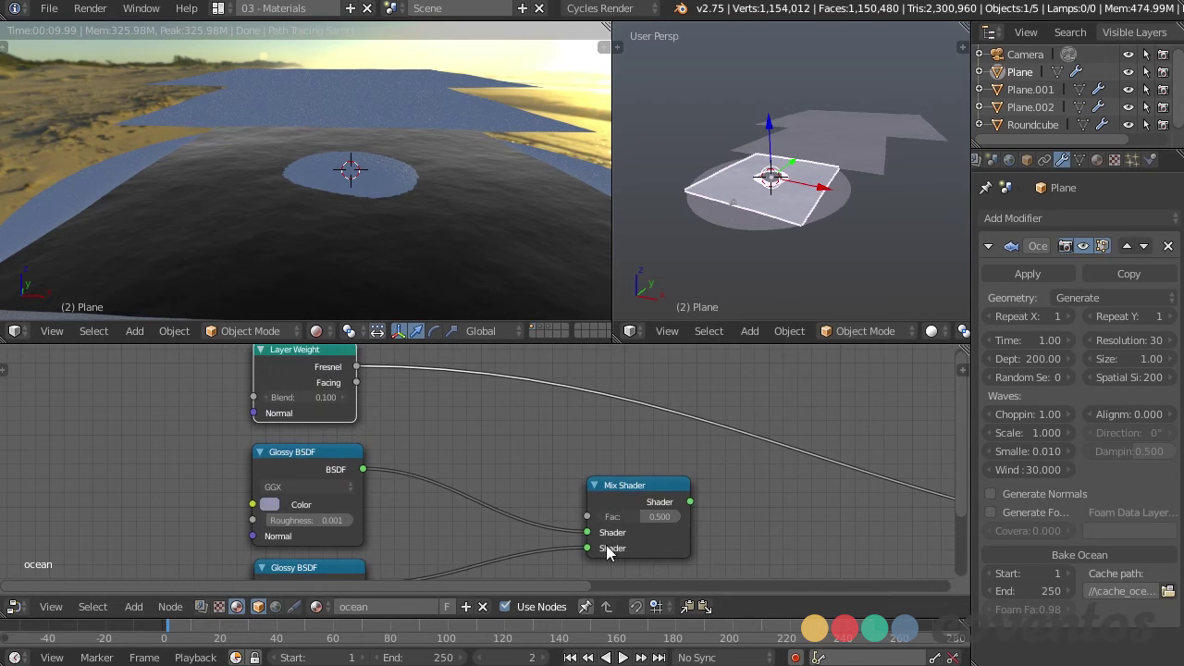
{"action": "middle_click_drag", "start_coordinate": [478, 444], "coordinate": [482, 449]}
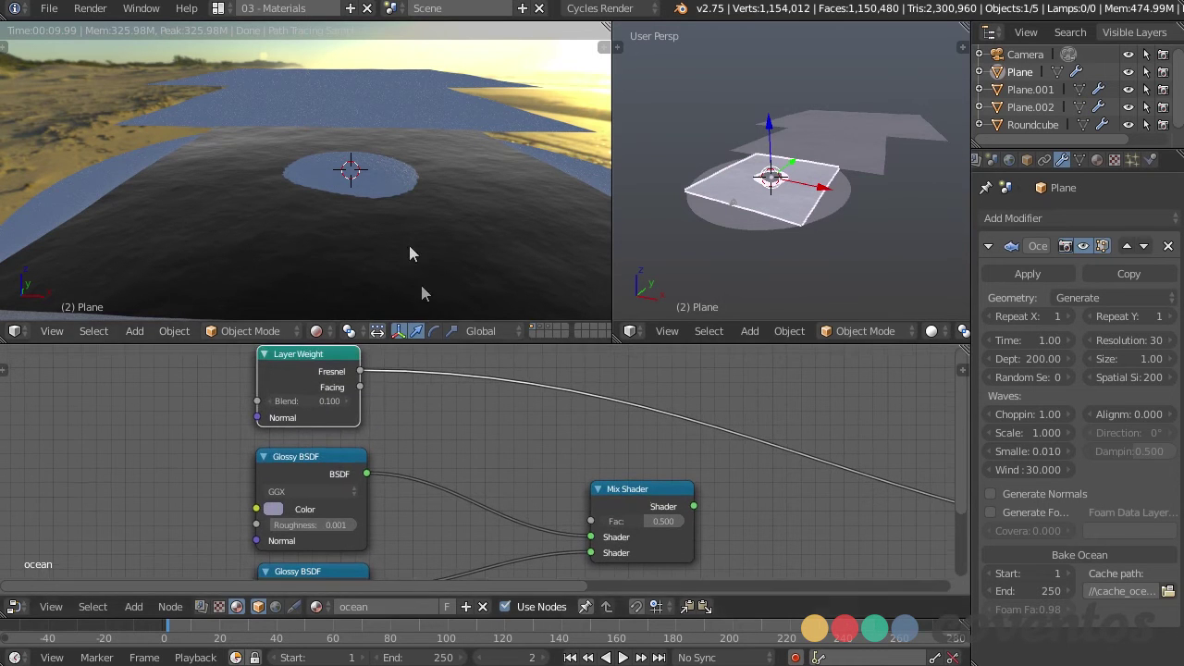
{"action": "mouse_move", "coordinate": [413, 251]}
{"action": "middle_mouse_down"}
{"action": "mouse_move", "coordinate": [411, 219]}
{"action": "mouse_move", "coordinate": [411, 233]}
{"action": "middle_mouse_up"}
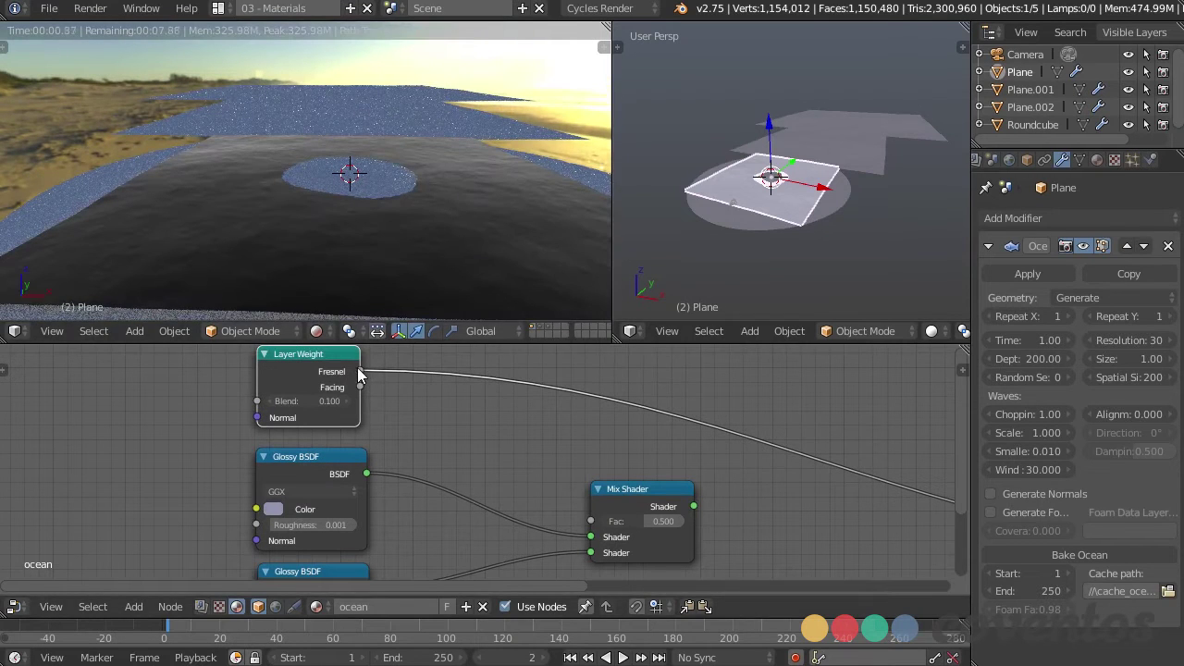
Drive the Mix Shader factor with Fresnel at Blend 0.200 and send the Mix Shader to Material Output.
{"action": "left_click_drag", "start_coordinate": [360, 372], "coordinate": [590, 521]}
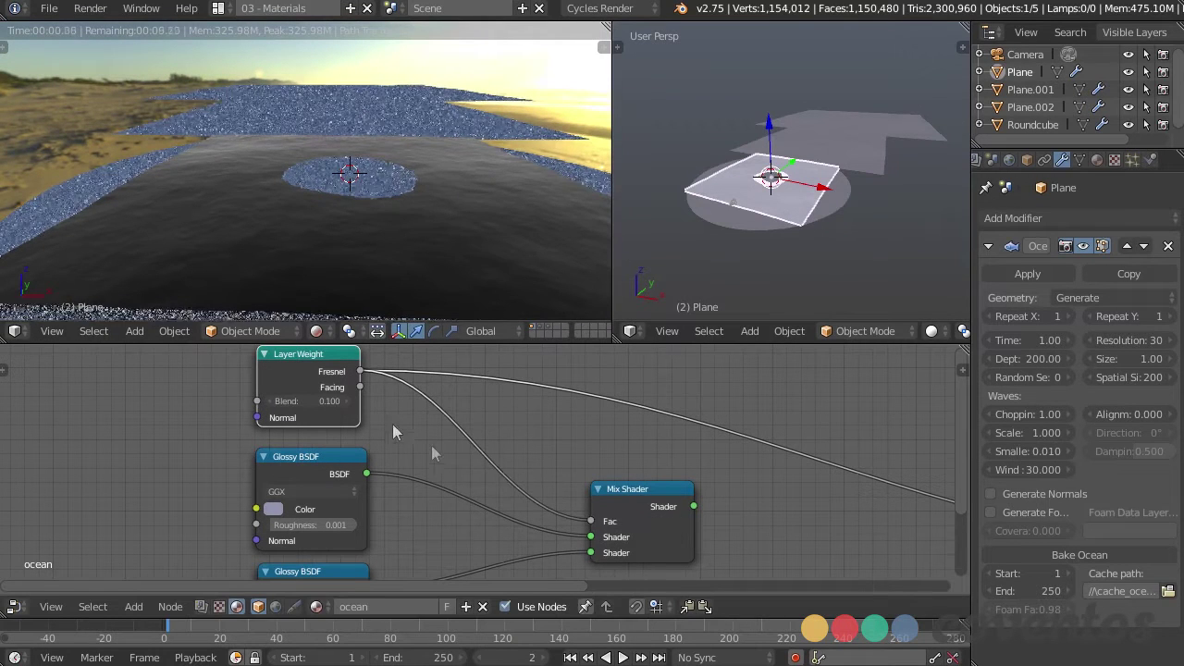
{"action": "left_click", "coordinate": [348, 401]}
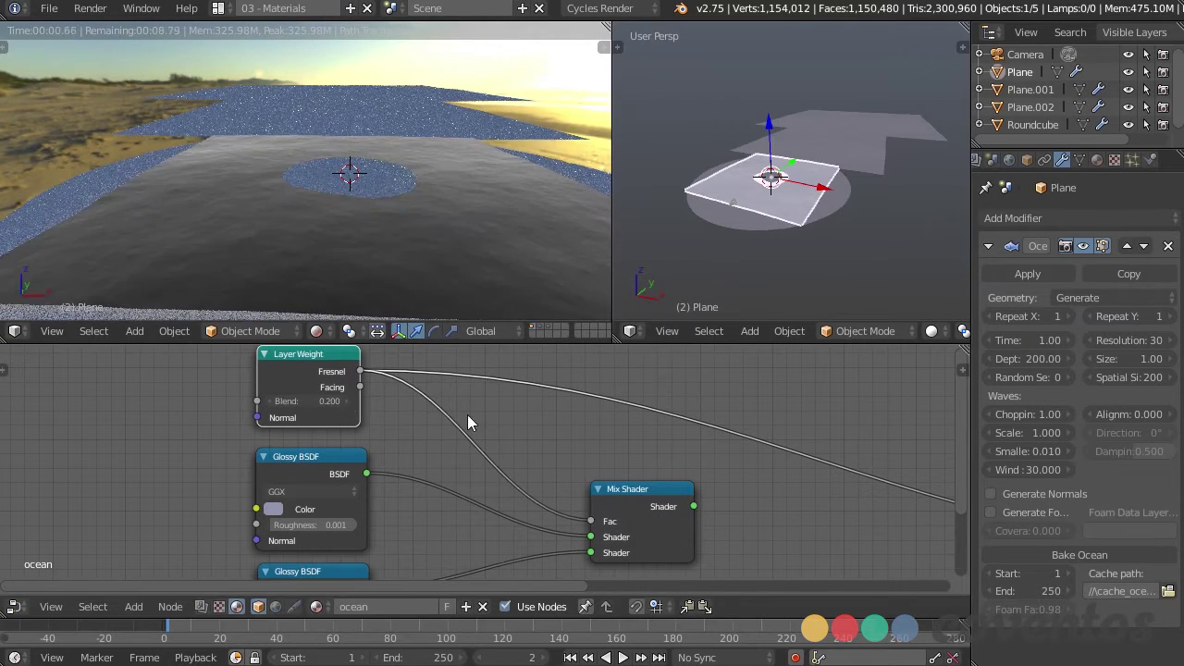
{"action": "left_click", "coordinate": [664, 495], "text": "ctrl+shift"}
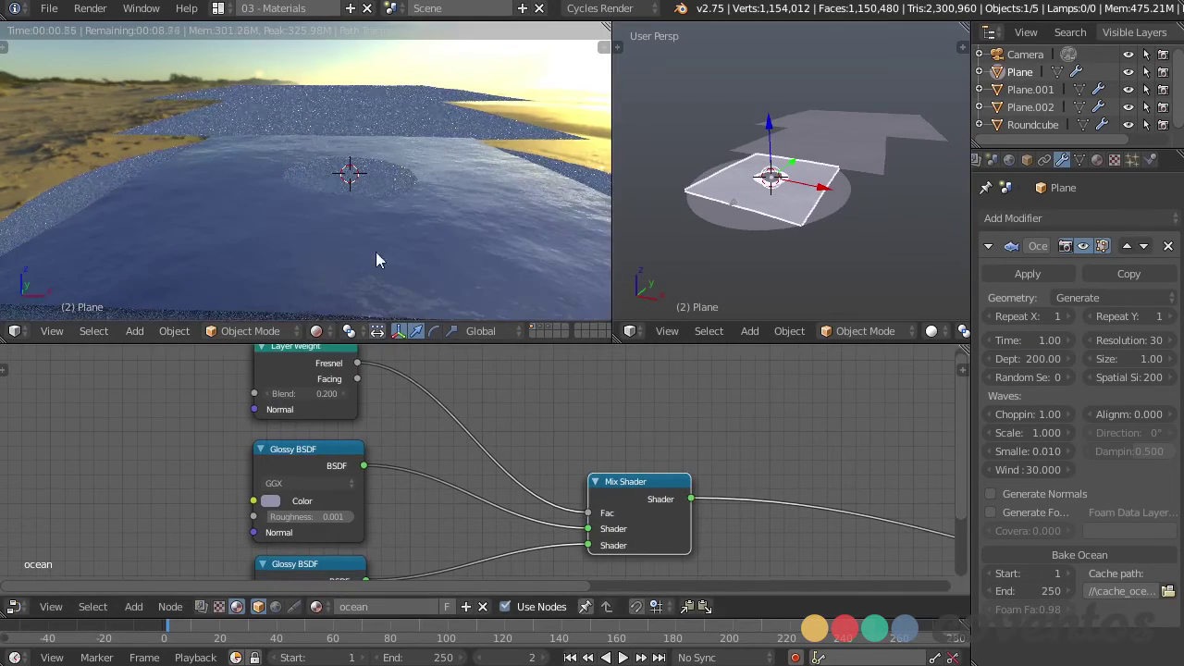
{"action": "middle_click_drag", "start_coordinate": [376, 260], "coordinate": [412, 145]}
{"action": "scroll", "coordinate": [621, 426], "scroll_direction": "down", "scroll_amount": 2}
{"action": "middle_click_drag", "start_coordinate": [685, 472], "coordinate": [577, 446]}
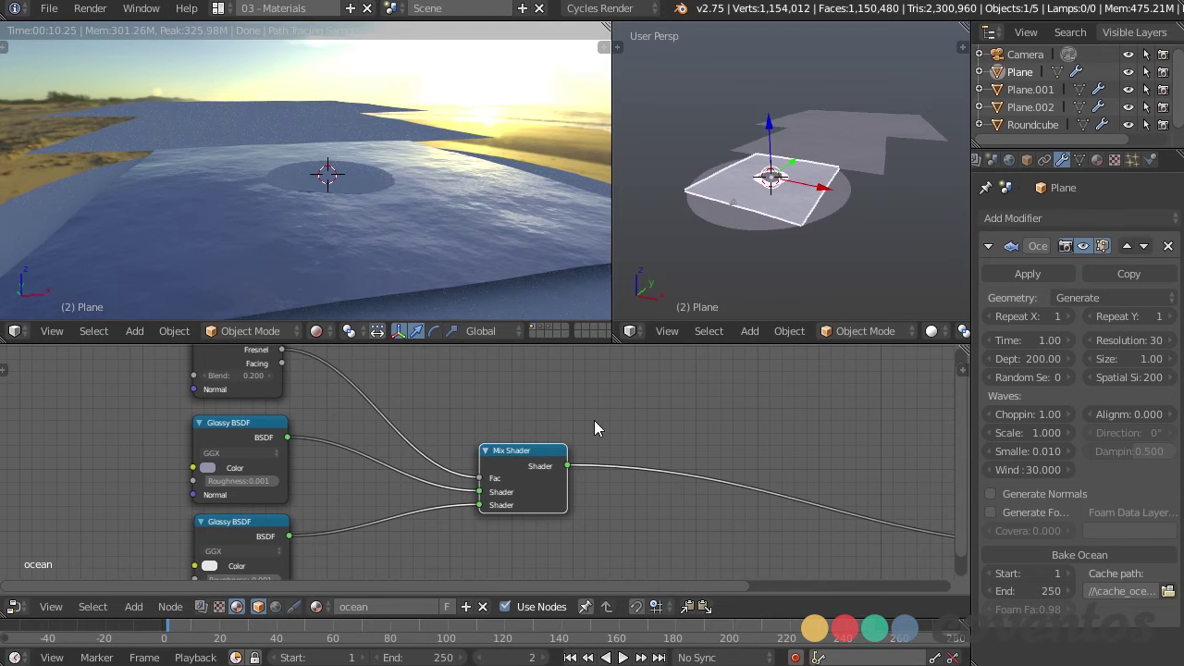
Add a Refraction BSDF node to the ocean material.
{"action": "middle_click_drag", "start_coordinate": [594, 419], "coordinate": [508, 444]}
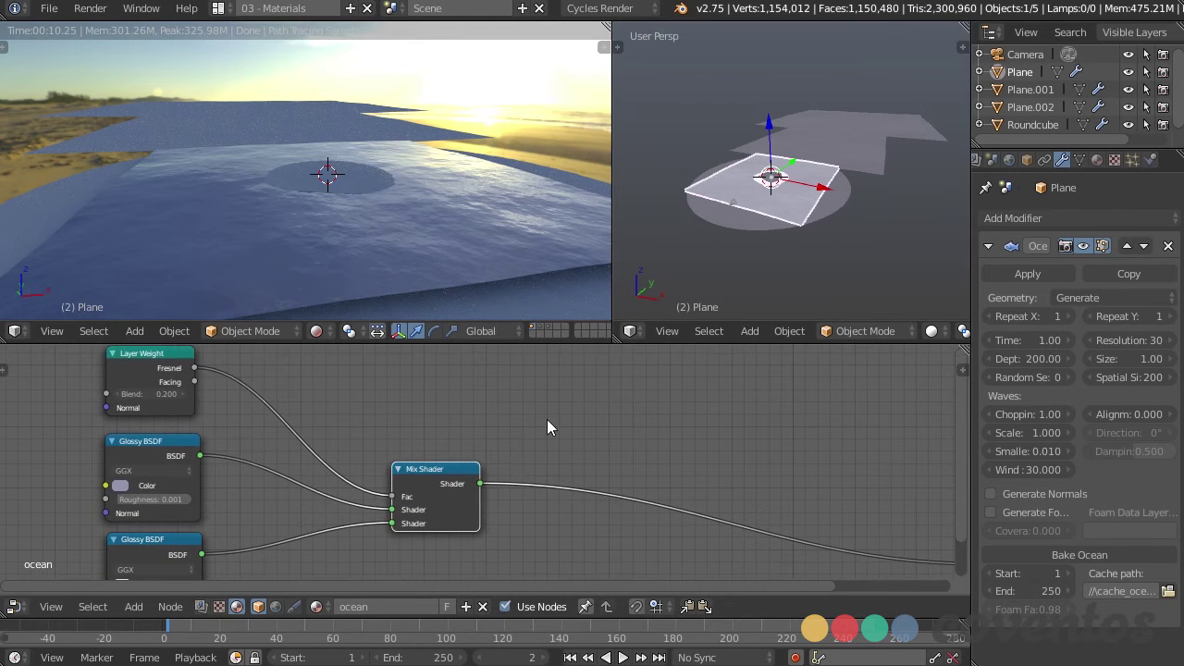
{"action": "key", "text": "shift+a"}
{"action": "mouse_move", "coordinate": [524, 471]}
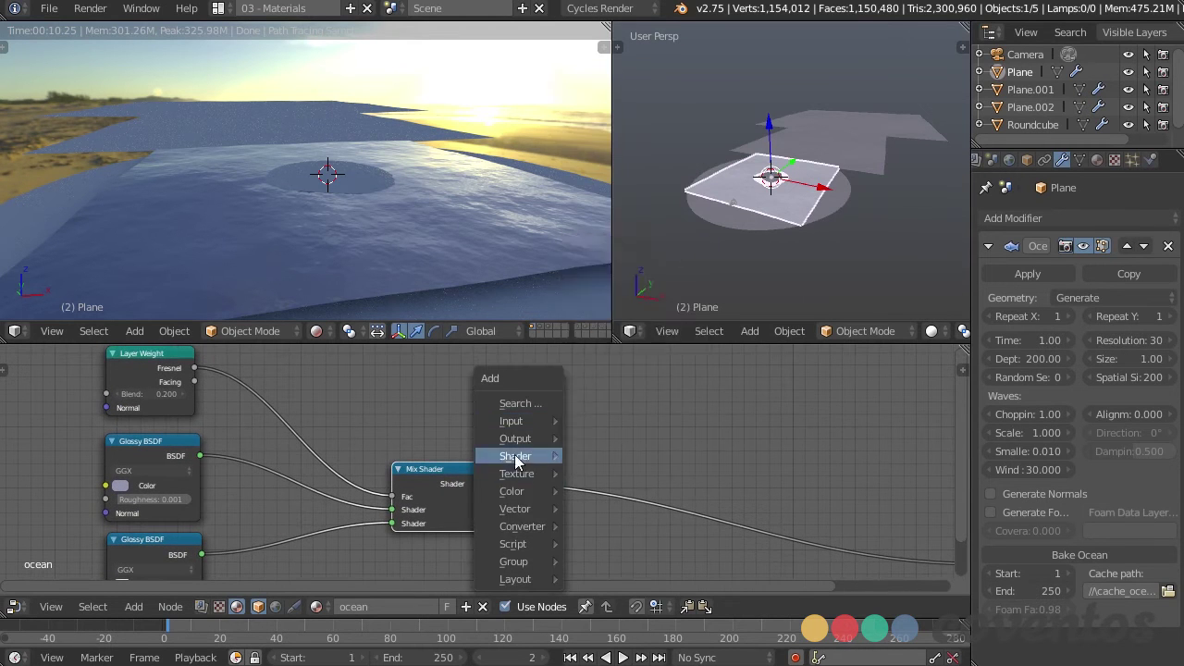
{"action": "mouse_move", "coordinate": [515, 457]}
{"action": "left_click", "coordinate": [639, 237]}
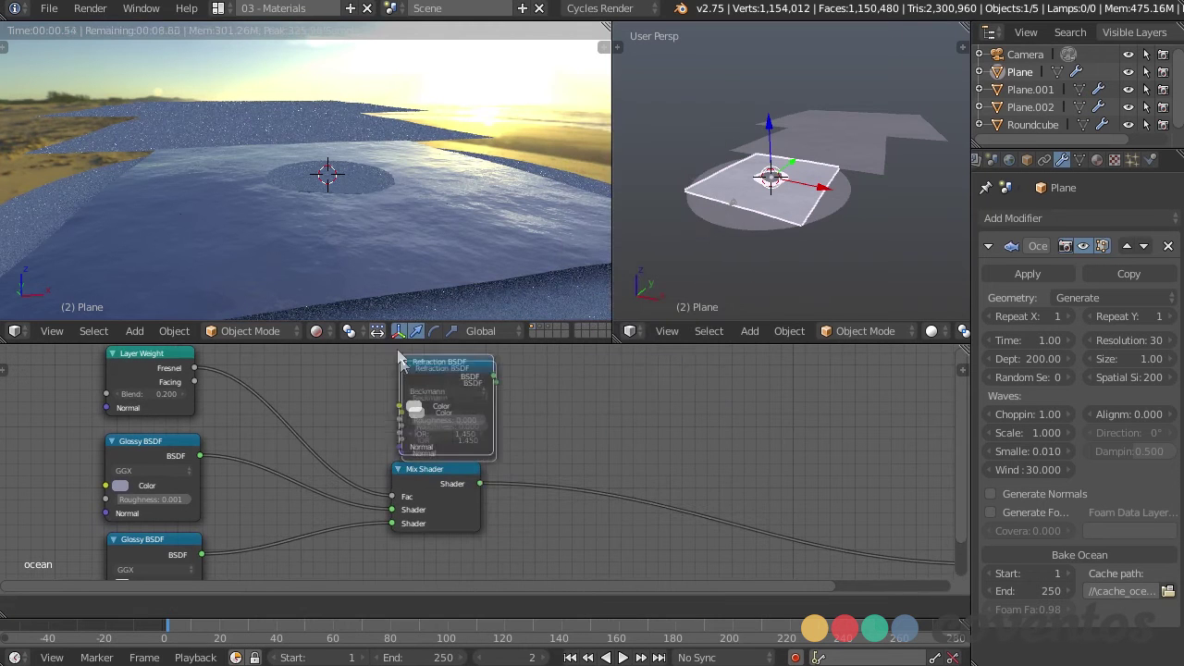
{"action": "left_click", "coordinate": [400, 352]}
Duplicate the Mix Shader onto the output link and plug the Refraction BSDF into its first input.
{"action": "middle_click_drag", "start_coordinate": [636, 479], "coordinate": [558, 470]}
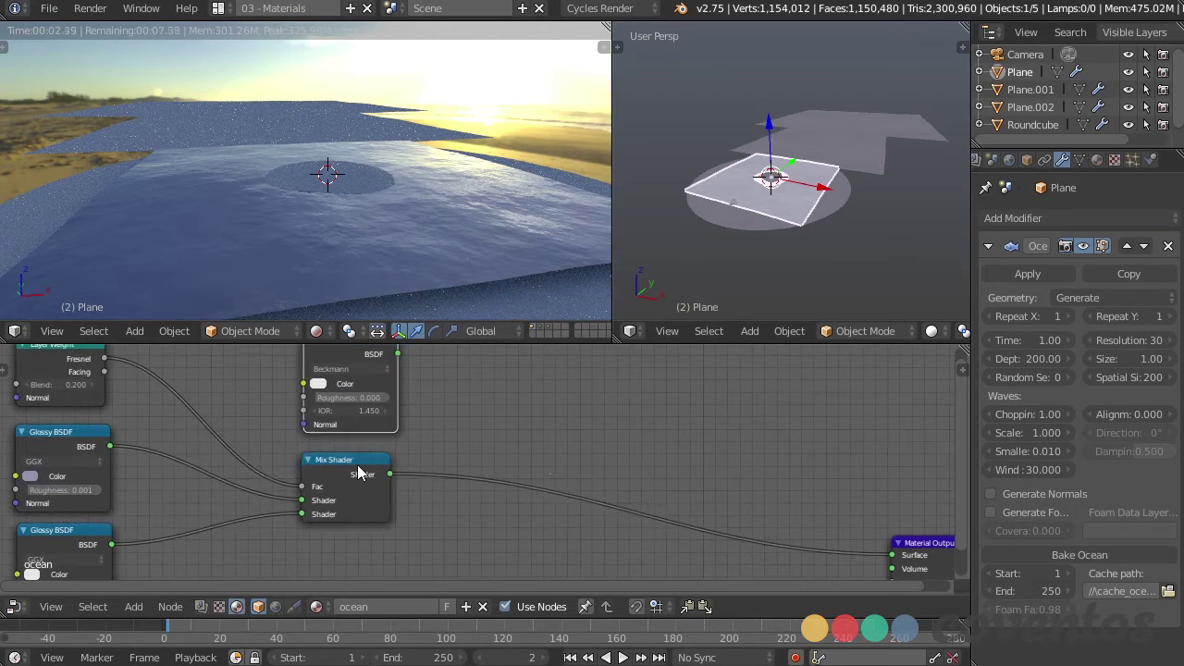
{"action": "left_click", "coordinate": [359, 473]}
{"action": "key", "text": "shift+d"}
{"action": "left_click", "coordinate": [551, 437]}
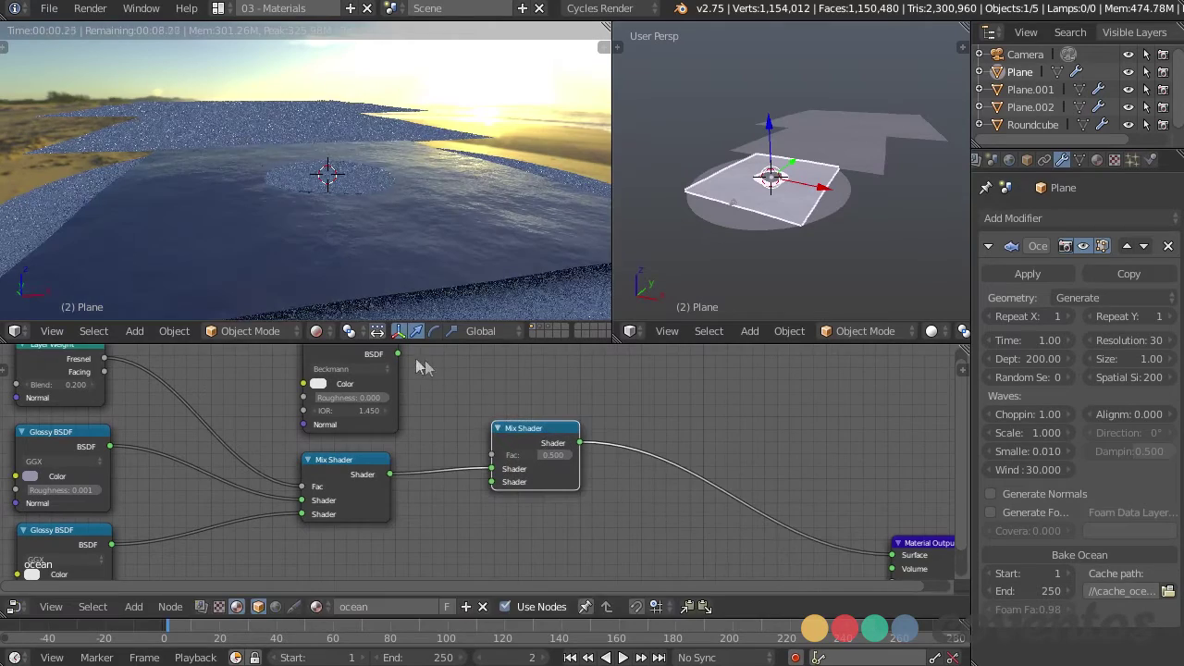
{"action": "left_click_drag", "start_coordinate": [398, 354], "coordinate": [515, 482]}
{"action": "middle_click_drag", "start_coordinate": [457, 414], "coordinate": [507, 483]}
Duplicate the Layer Weight node and connect its Fresnel to the second Mix Shader factor.
{"action": "key", "text": "shift+d"}
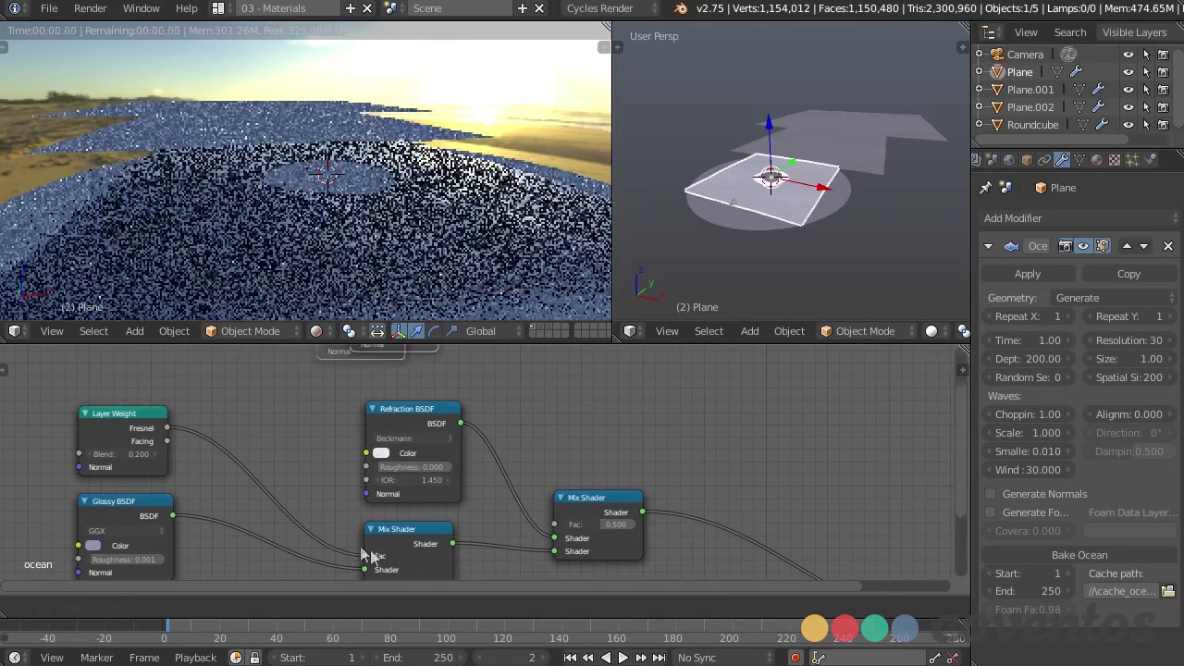
{"action": "left_click", "coordinate": [384, 575]}
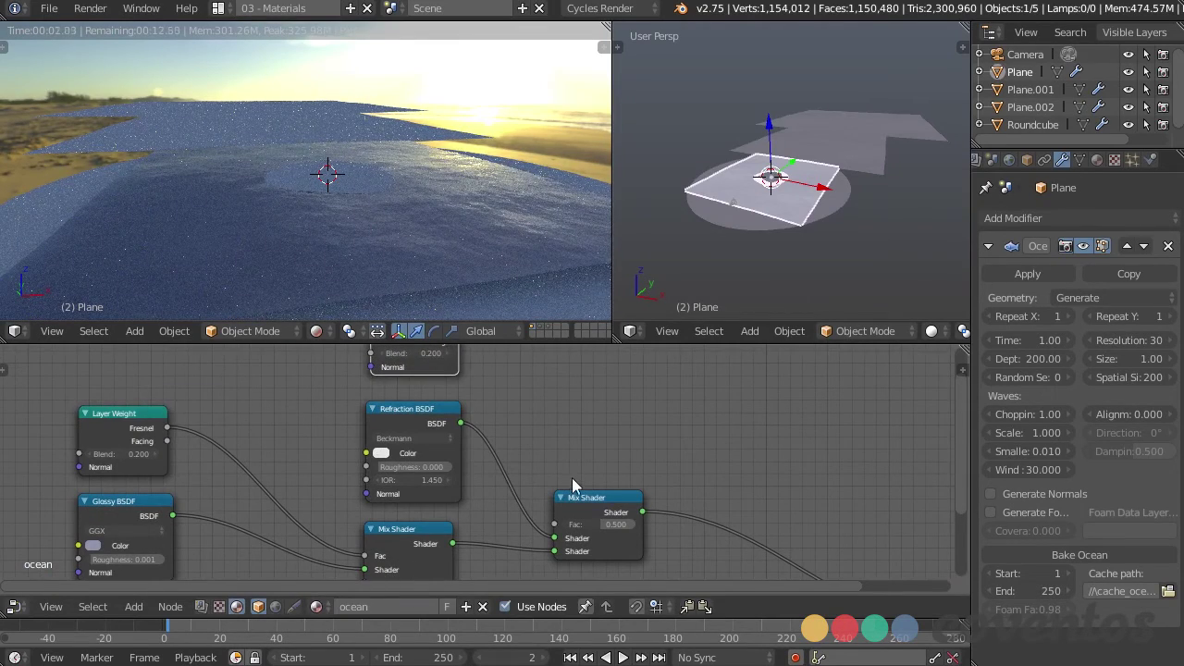
{"action": "scroll", "coordinate": [566, 476], "scroll_direction": "down", "scroll_amount": 2}
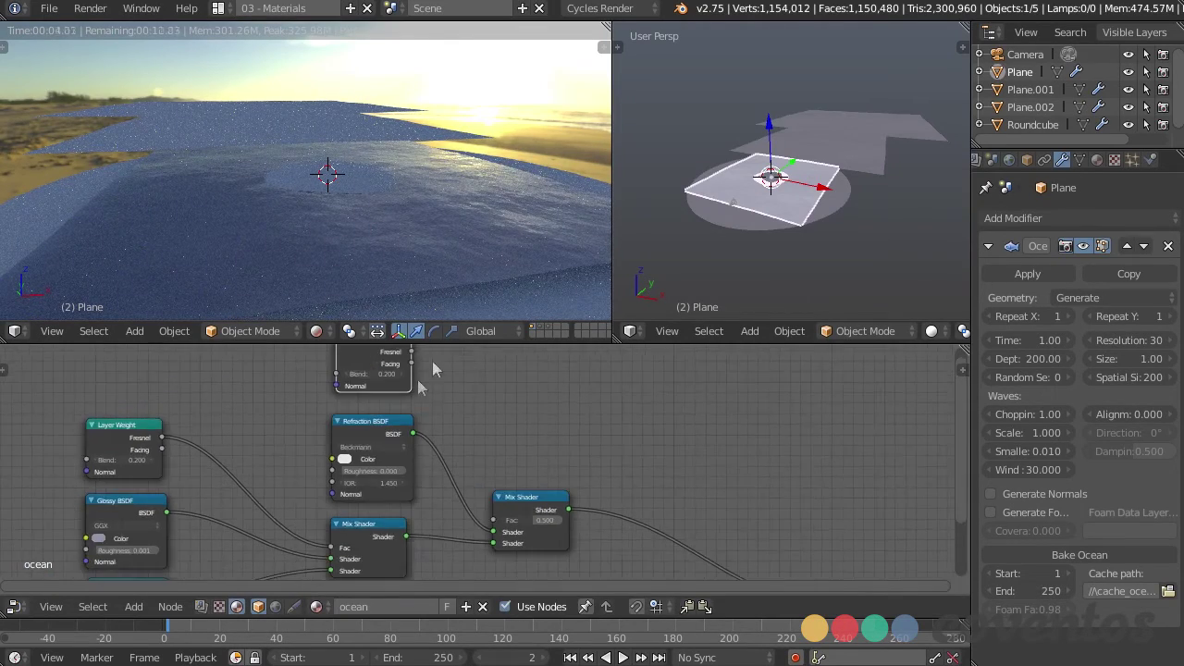
{"action": "left_click_drag", "start_coordinate": [413, 353], "coordinate": [493, 520]}
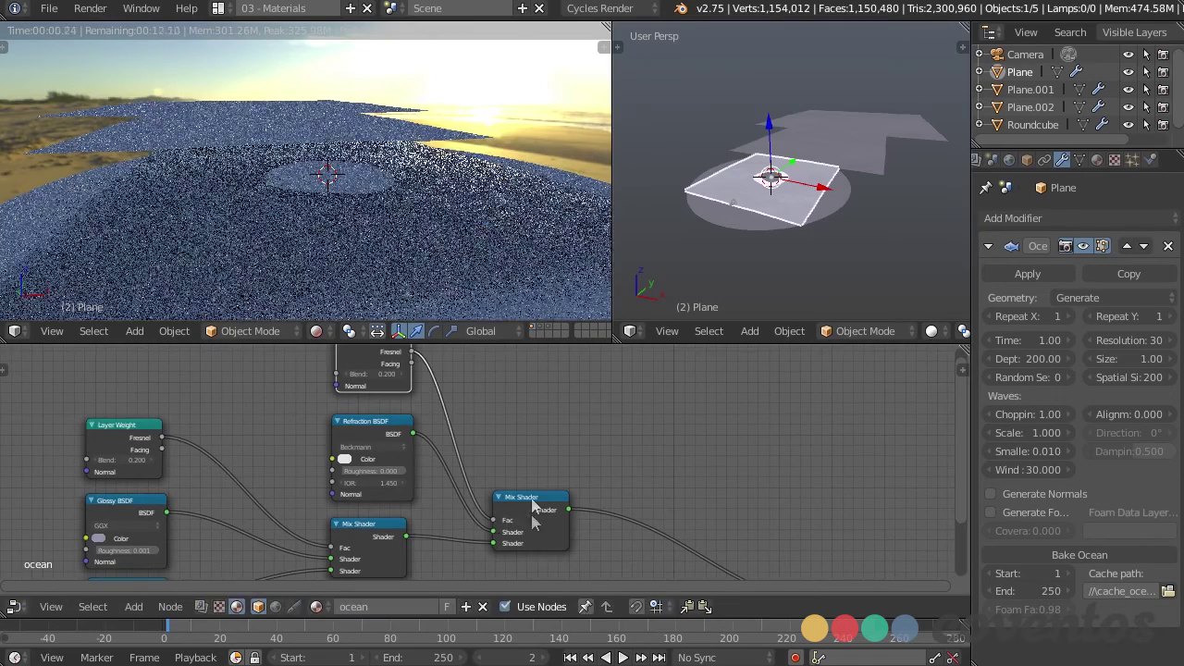
{"action": "middle_click_drag", "start_coordinate": [539, 501], "coordinate": [605, 473]}
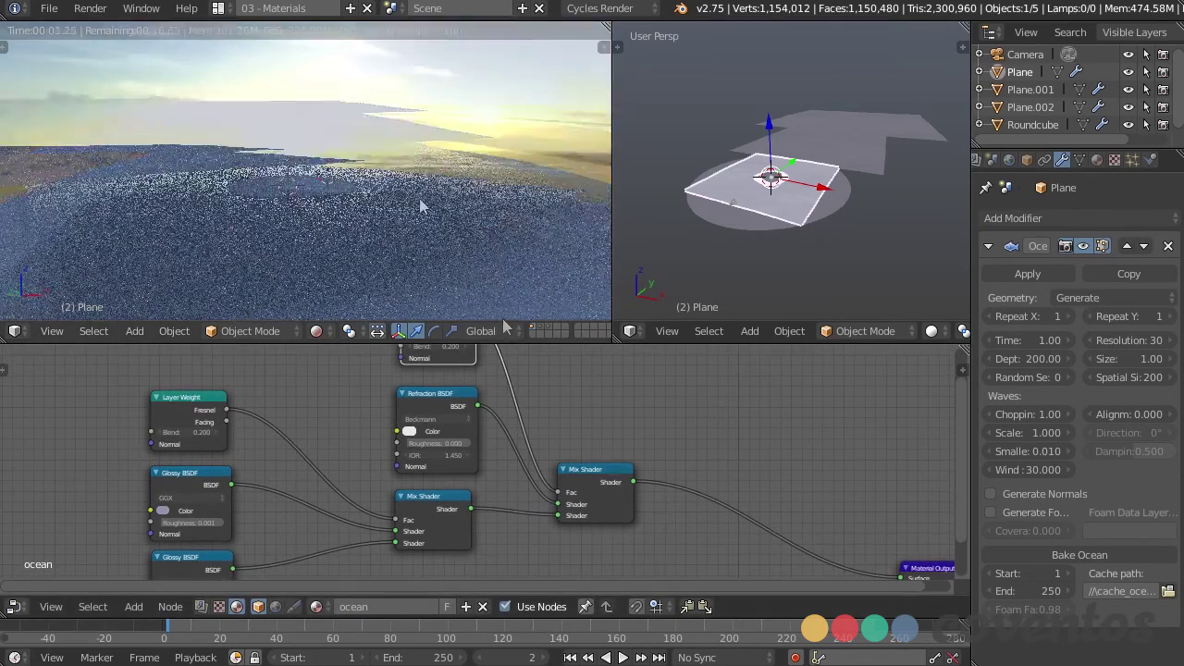
{"action": "middle_click_drag", "start_coordinate": [417, 204], "coordinate": [396, 223]}
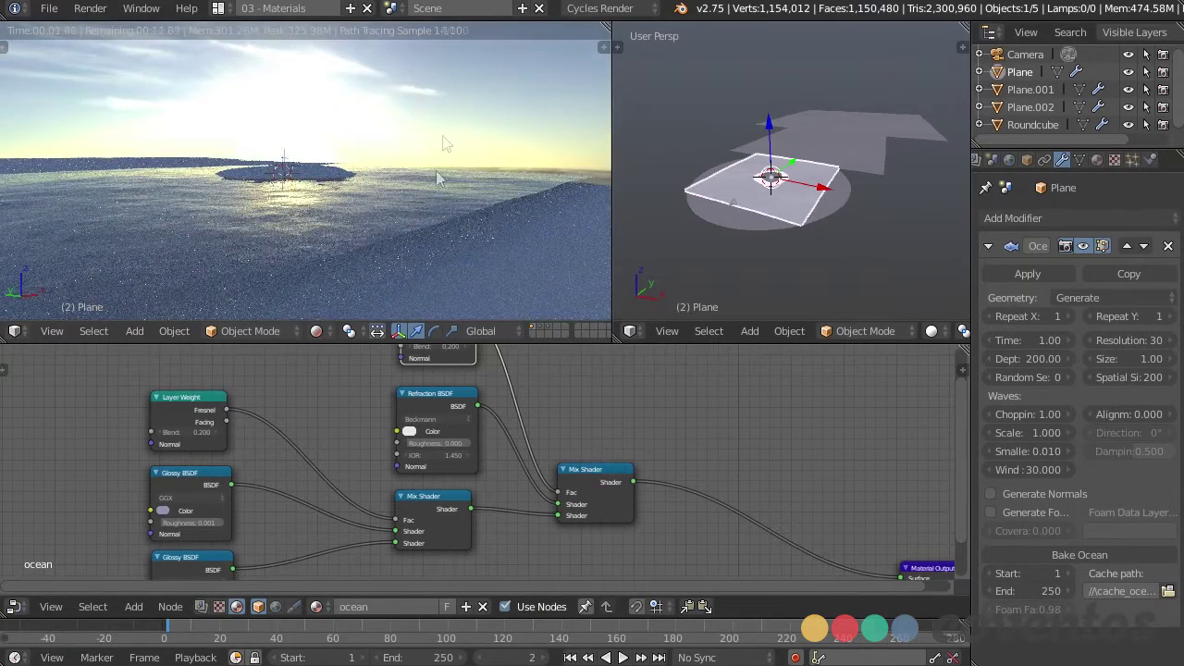
Check the render from top and camera views, then switch the left view to solid shading.
{"action": "key", "text": "KP_7"}
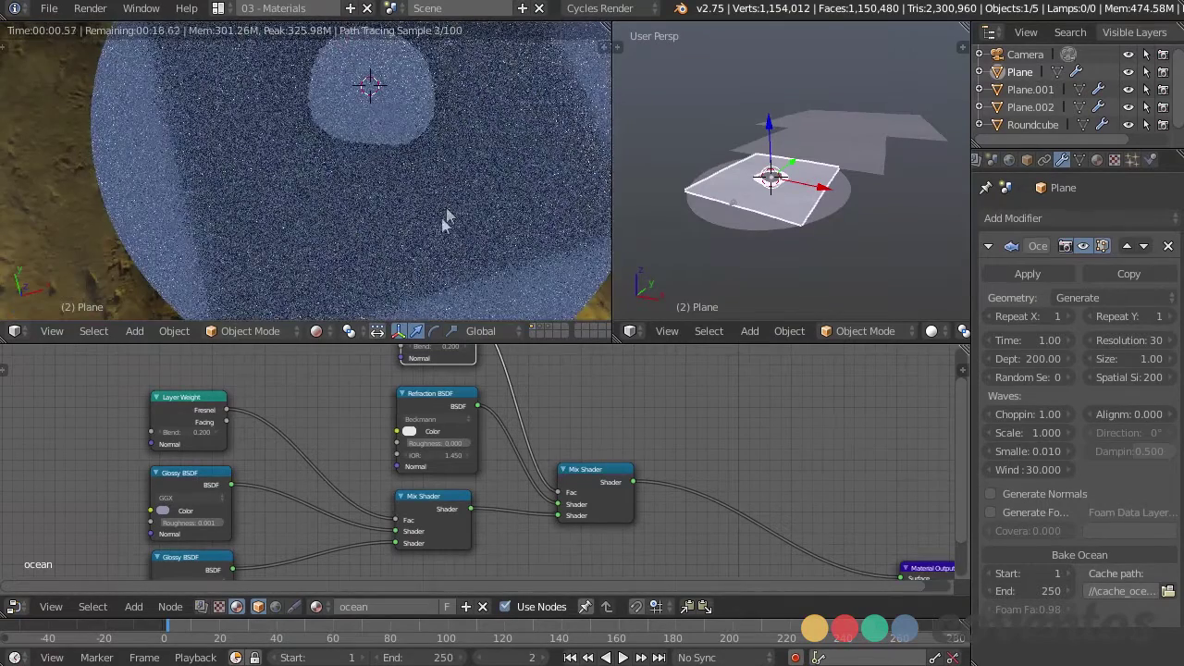
{"action": "middle_click_drag", "start_coordinate": [434, 231], "coordinate": [438, 220]}
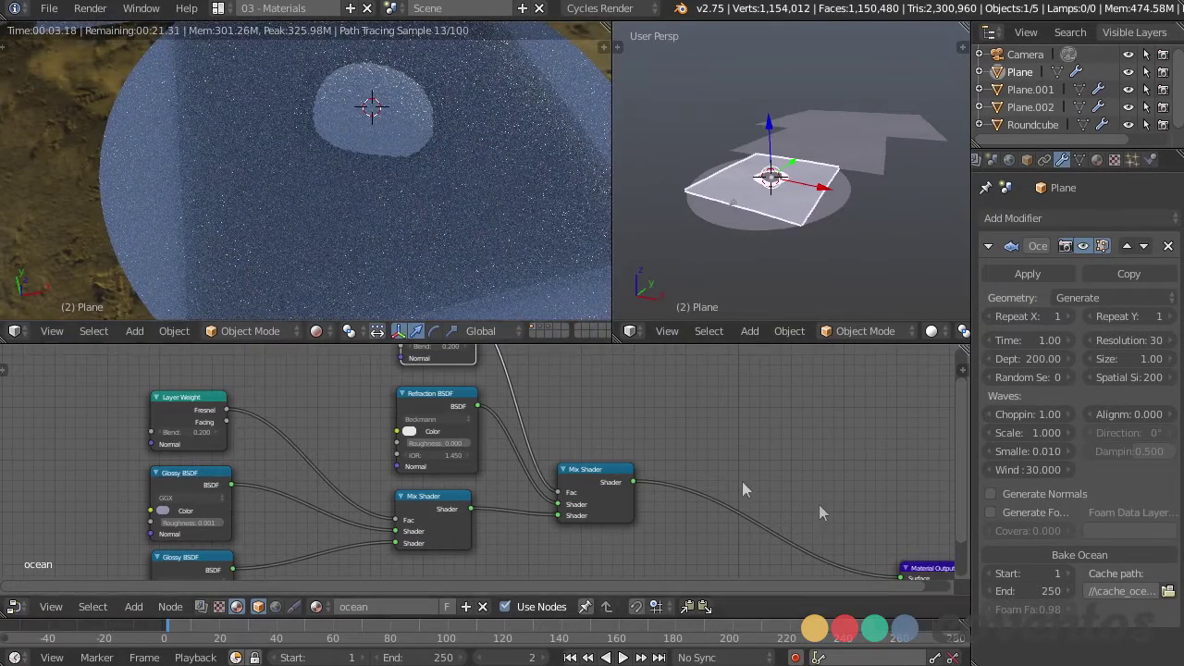
{"action": "middle_click_drag", "start_coordinate": [741, 480], "coordinate": [627, 453]}
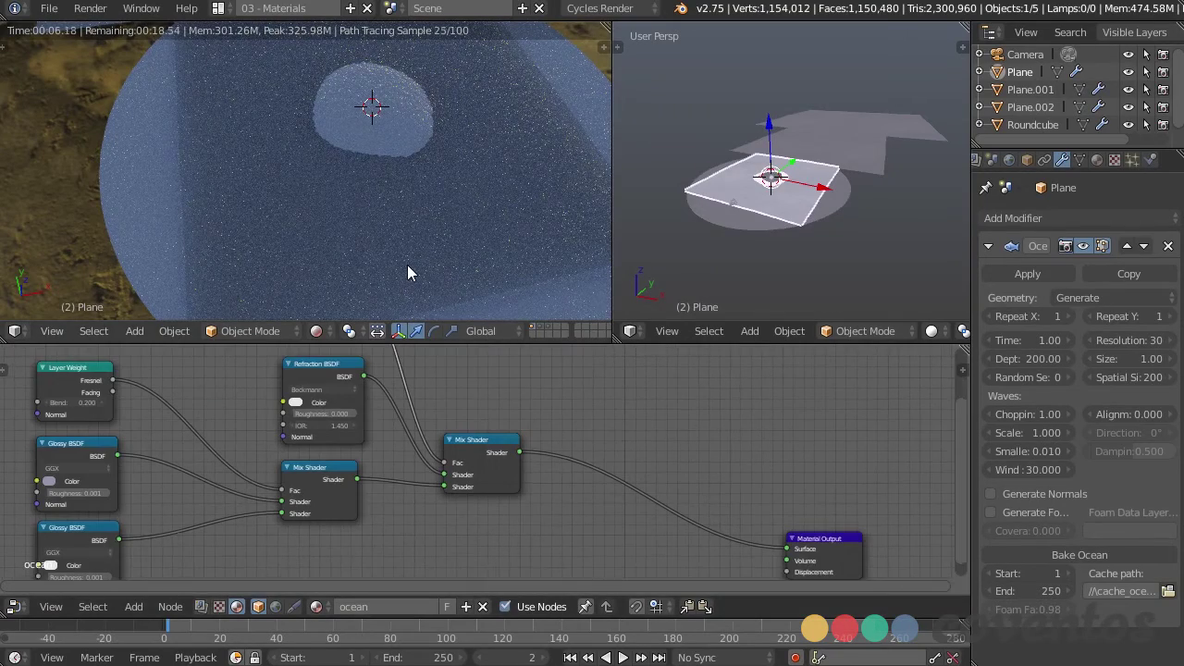
{"action": "key", "text": "KP_0"}
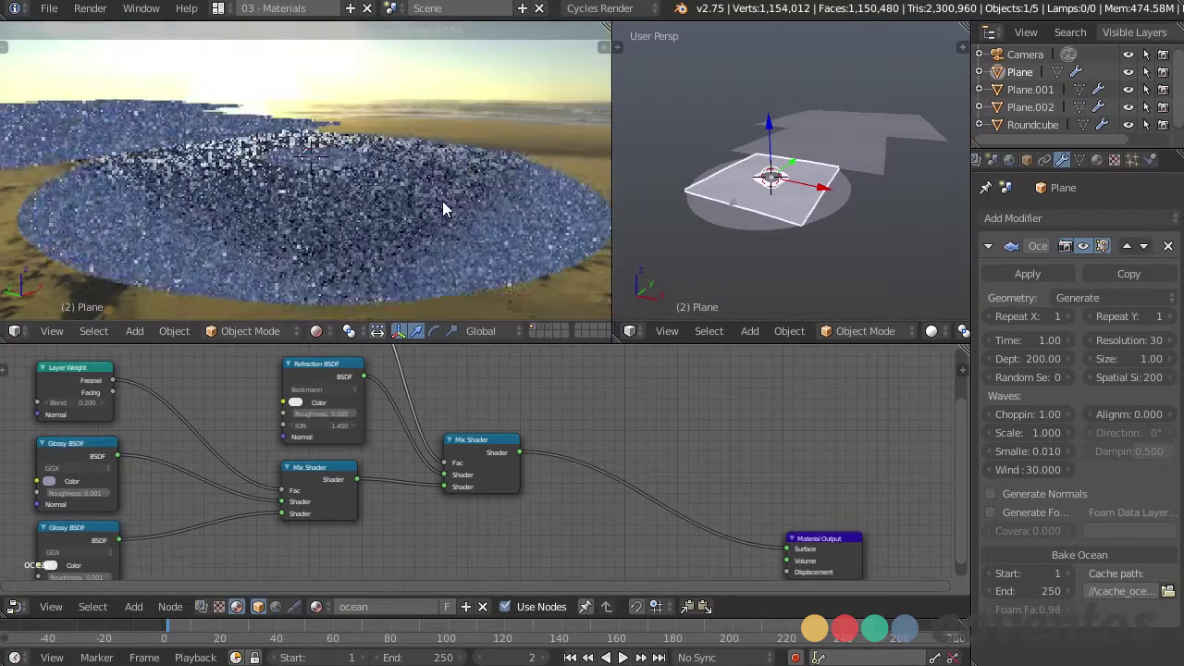
{"action": "key", "text": "shift+z"}
{"action": "mouse_move", "coordinate": [460, 266]}
{"action": "middle_mouse_down"}
{"action": "mouse_move", "coordinate": [435, 210]}
{"action": "mouse_move", "coordinate": [467, 215]}
{"action": "mouse_move", "coordinate": [458, 220]}
{"action": "middle_mouse_up"}
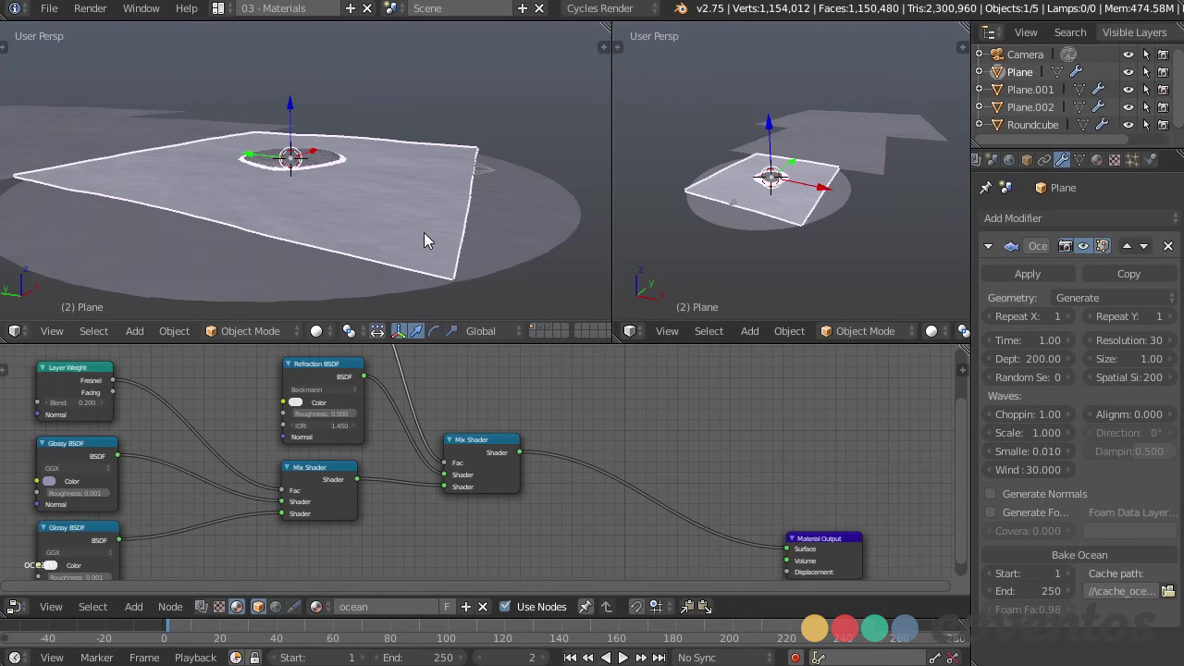
{"action": "key", "text": "space"}
{"action": "scroll", "coordinate": [390, 183], "scroll_direction": "up", "scroll_amount": 3}
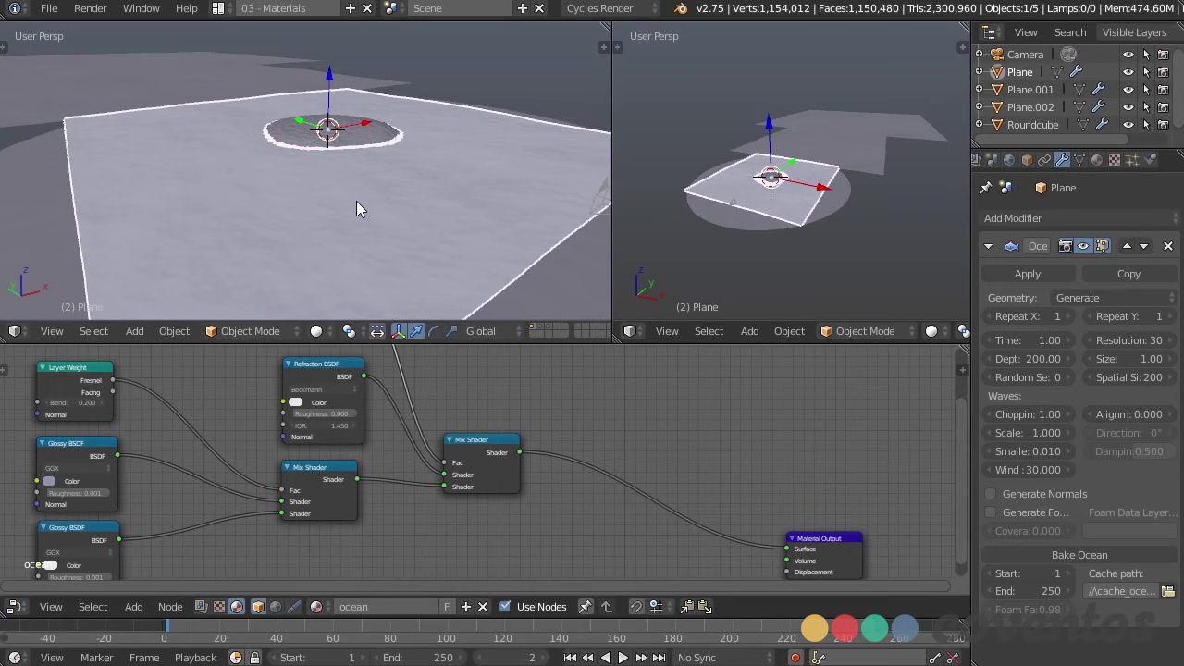
Save the blend file over the existing one.
{"action": "key", "text": "ctrl+s"}
{"action": "left_click", "coordinate": [356, 200]}
{"action": "middle_click_drag", "start_coordinate": [356, 201], "coordinate": [330, 198]}
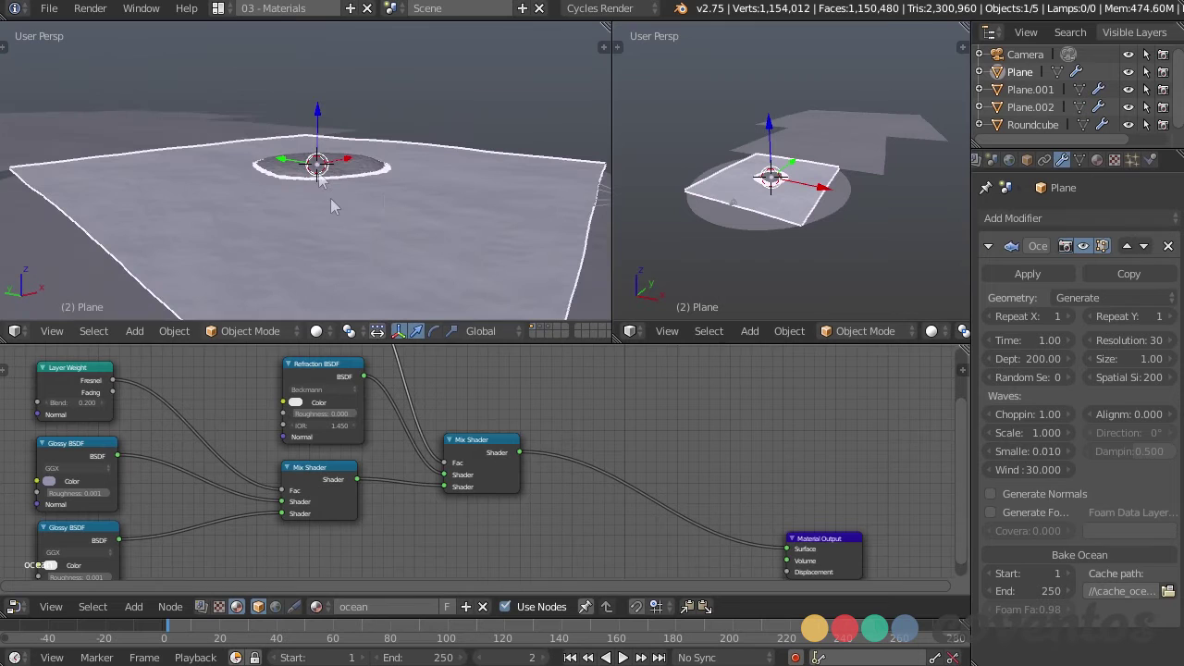
Set the Ocean modifier resolution to 15.
{"action": "left_click", "coordinate": [1106, 342]}
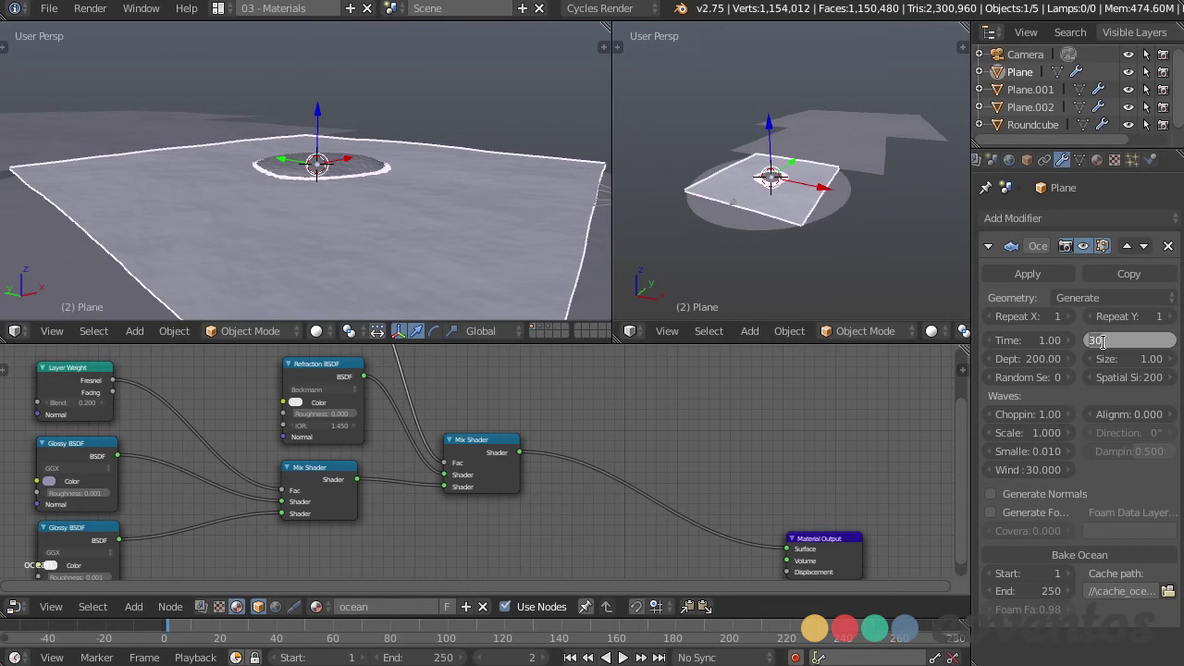
{"action": "key", "text": "Return"}
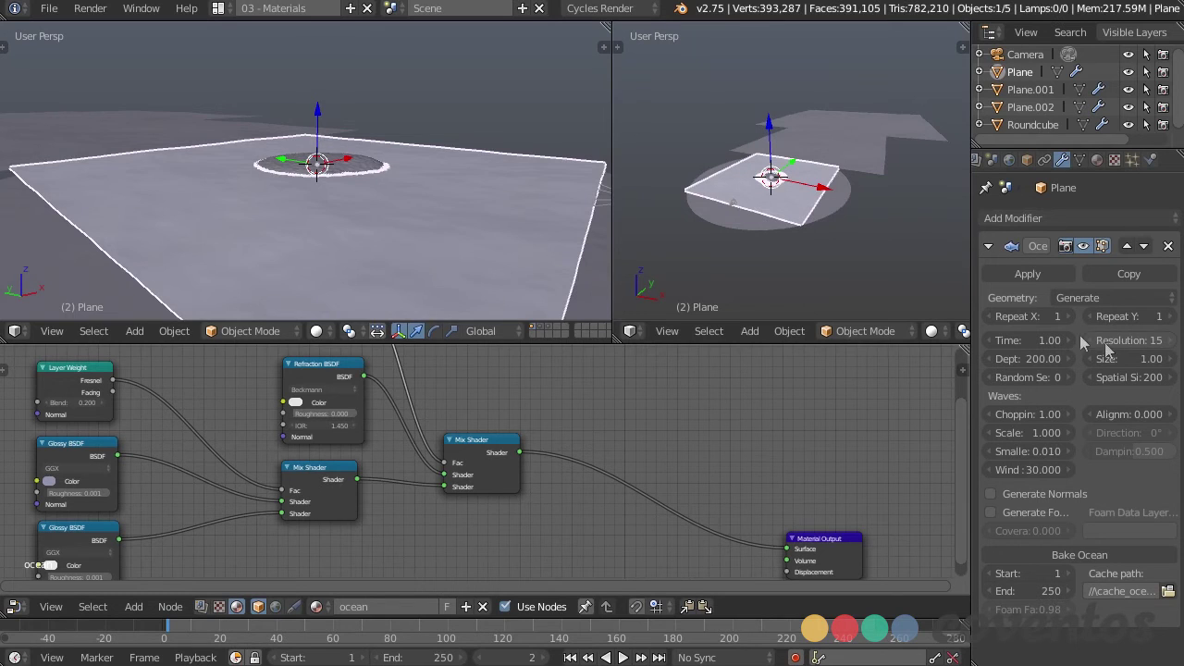
{"action": "middle_click_drag", "start_coordinate": [481, 252], "coordinate": [427, 230]}
Add a Solidify modifier to the plane with thickness 6.3970.
{"action": "left_click", "coordinate": [1044, 232]}
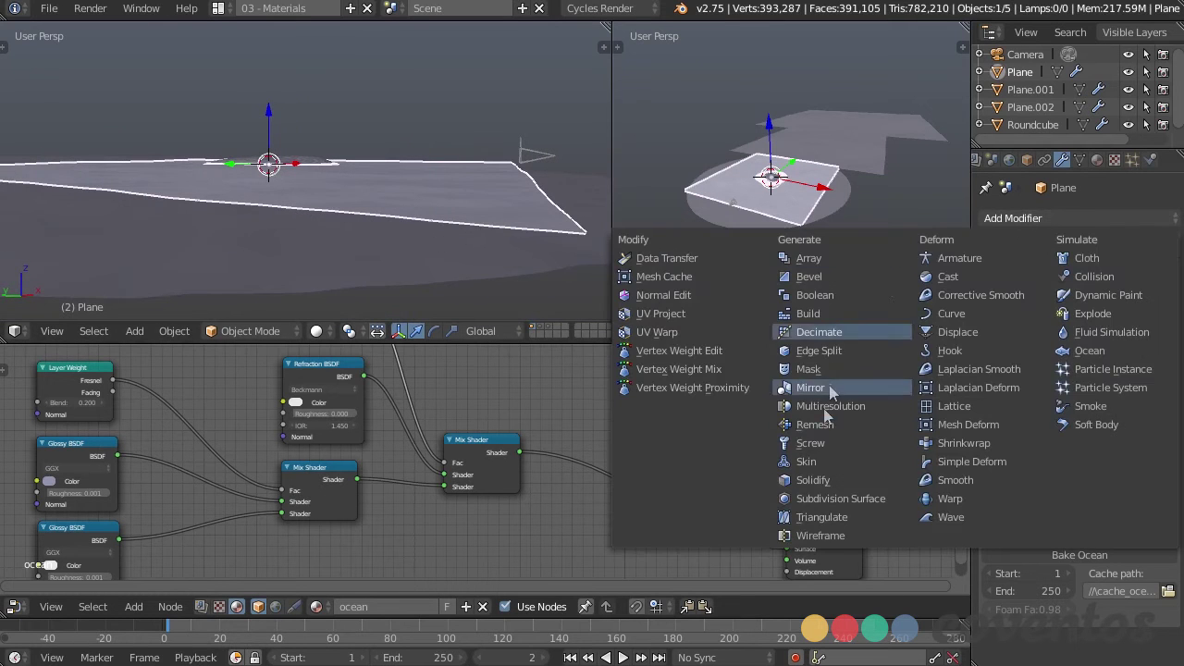
{"action": "left_click", "coordinate": [816, 476]}
{"action": "middle_click_drag", "start_coordinate": [383, 109], "coordinate": [486, 150]}
{"action": "scroll", "coordinate": [1046, 554], "scroll_direction": "down", "scroll_amount": 5}
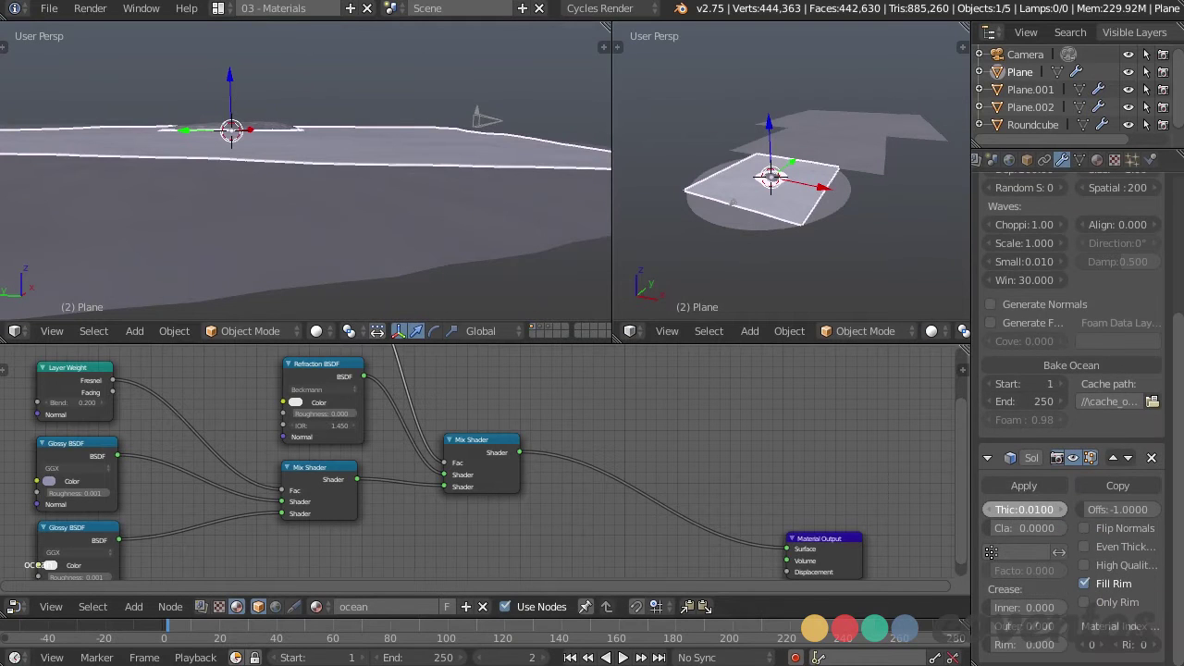
{"action": "mouse_move", "coordinate": [1025, 510]}
{"action": "left_mouse_down"}
{"action": "mouse_move", "coordinate": [1048, 526]}
{"action": "mouse_move", "coordinate": [1035, 511]}
{"action": "left_mouse_up"}
{"action": "mouse_move", "coordinate": [555, 220]}
{"action": "middle_mouse_down"}
{"action": "mouse_move", "coordinate": [319, 169]}
{"action": "mouse_move", "coordinate": [336, 235]}
{"action": "mouse_move", "coordinate": [283, 241]}
{"action": "mouse_move", "coordinate": [423, 222]}
{"action": "mouse_move", "coordinate": [370, 243]}
{"action": "mouse_move", "coordinate": [388, 264]}
{"action": "mouse_move", "coordinate": [393, 255]}
{"action": "middle_mouse_up"}
Switch the left view back to rendered shading over the ocean.
{"action": "key", "text": "z"}
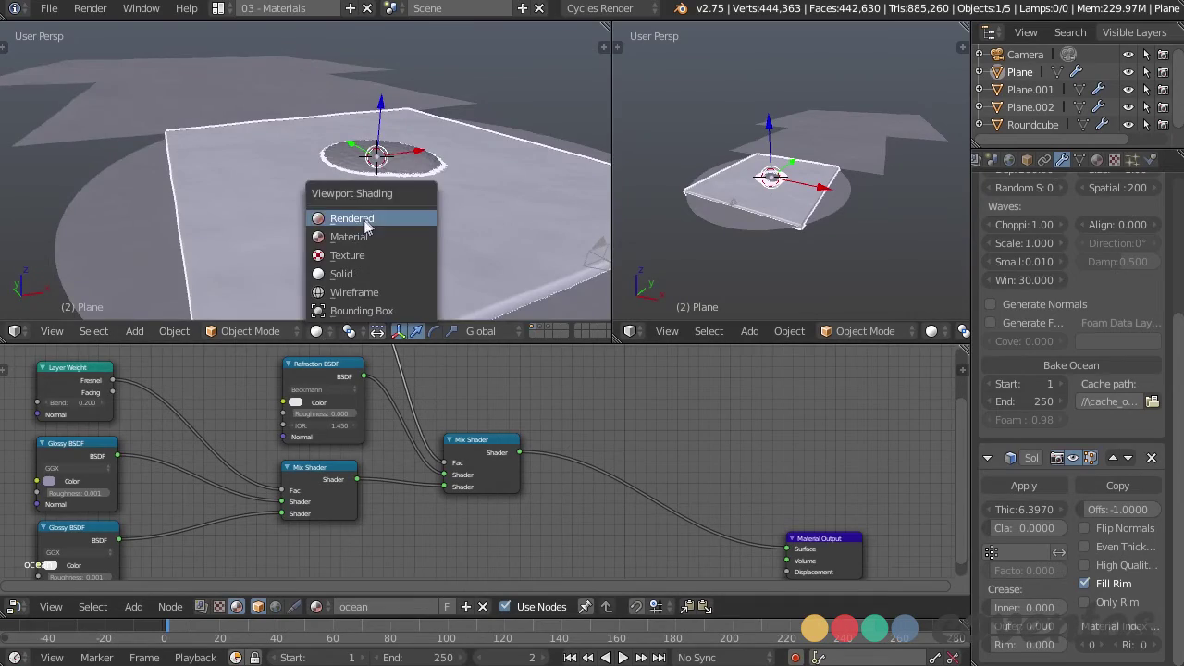
{"action": "left_click", "coordinate": [368, 228]}
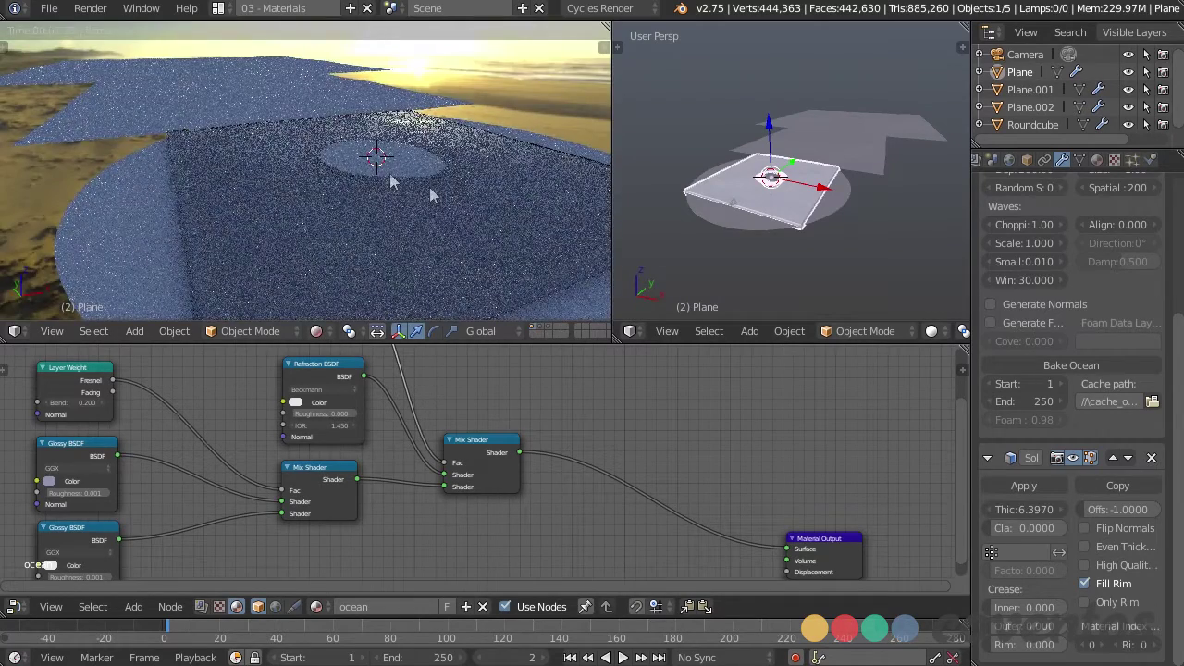
{"action": "mouse_move", "coordinate": [390, 181]}
{"action": "middle_mouse_down"}
{"action": "mouse_move", "coordinate": [397, 194]}
{"action": "mouse_move", "coordinate": [377, 196]}
{"action": "mouse_move", "coordinate": [389, 173]}
{"action": "middle_mouse_up"}
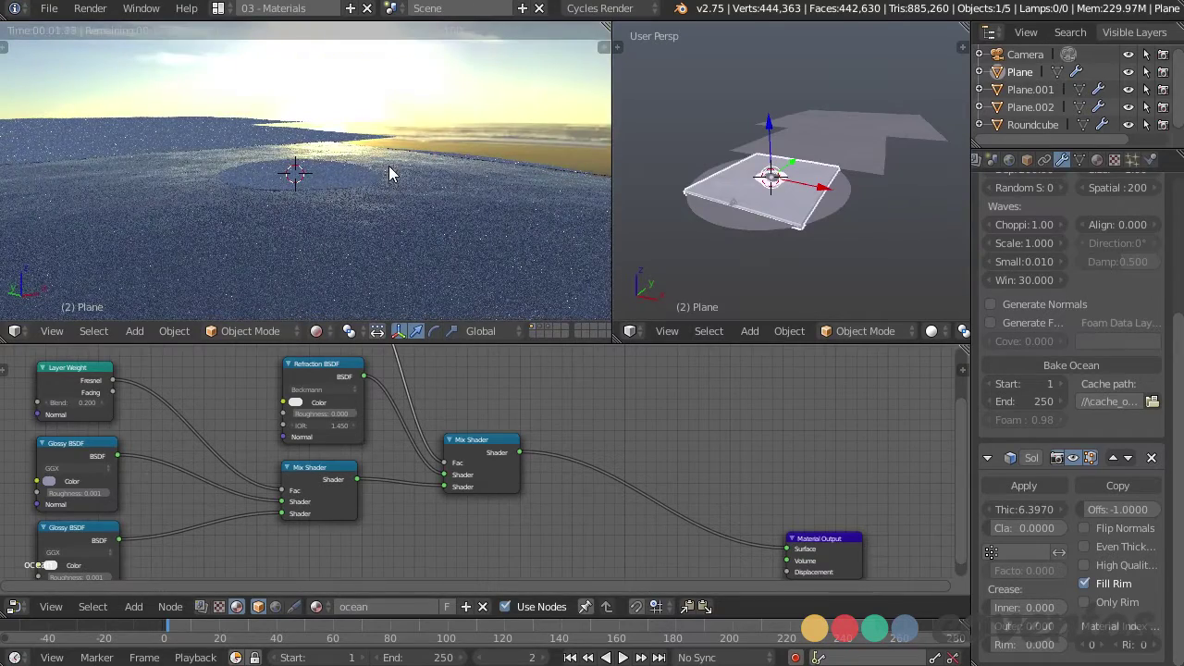
{"action": "scroll", "coordinate": [488, 488], "scroll_direction": "up", "scroll_amount": 2}
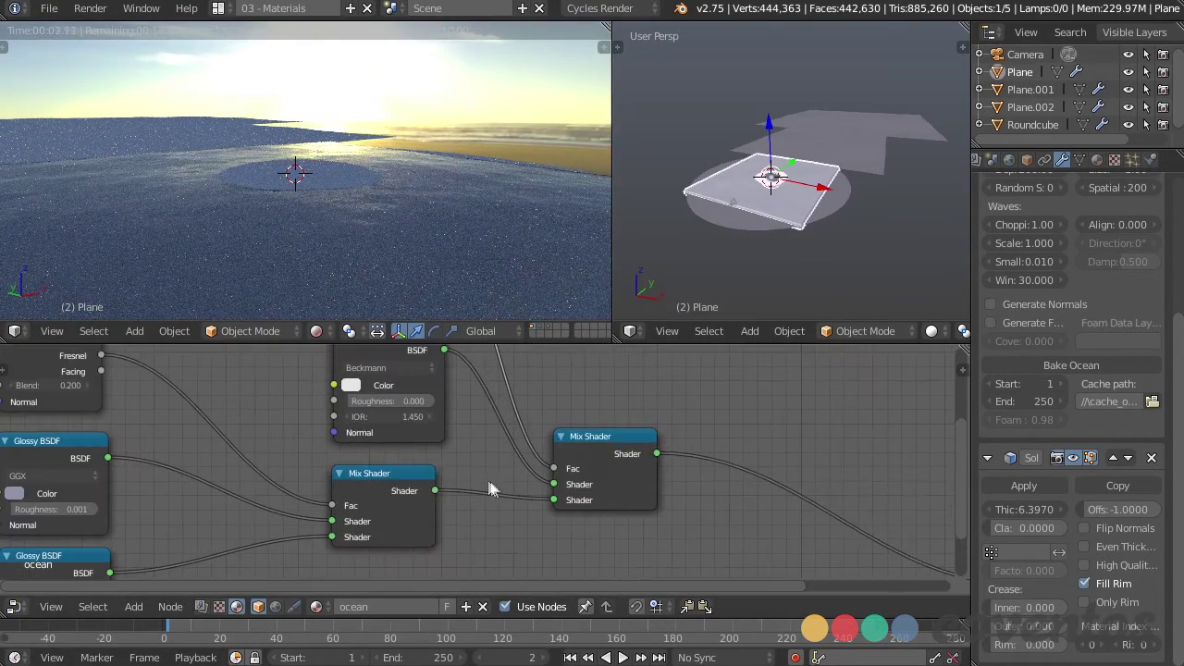
{"action": "scroll", "coordinate": [496, 453], "scroll_direction": "up", "scroll_amount": 2}
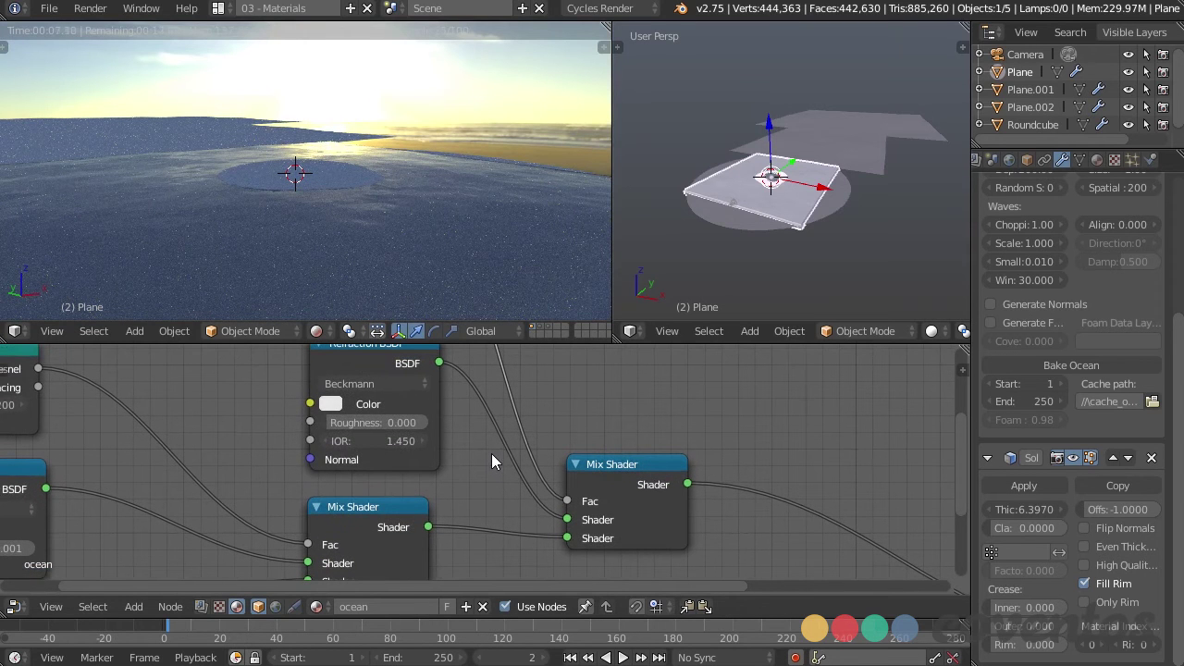
Change the Refraction BSDF IOR to 1.33.
{"action": "left_click", "coordinate": [368, 438]}
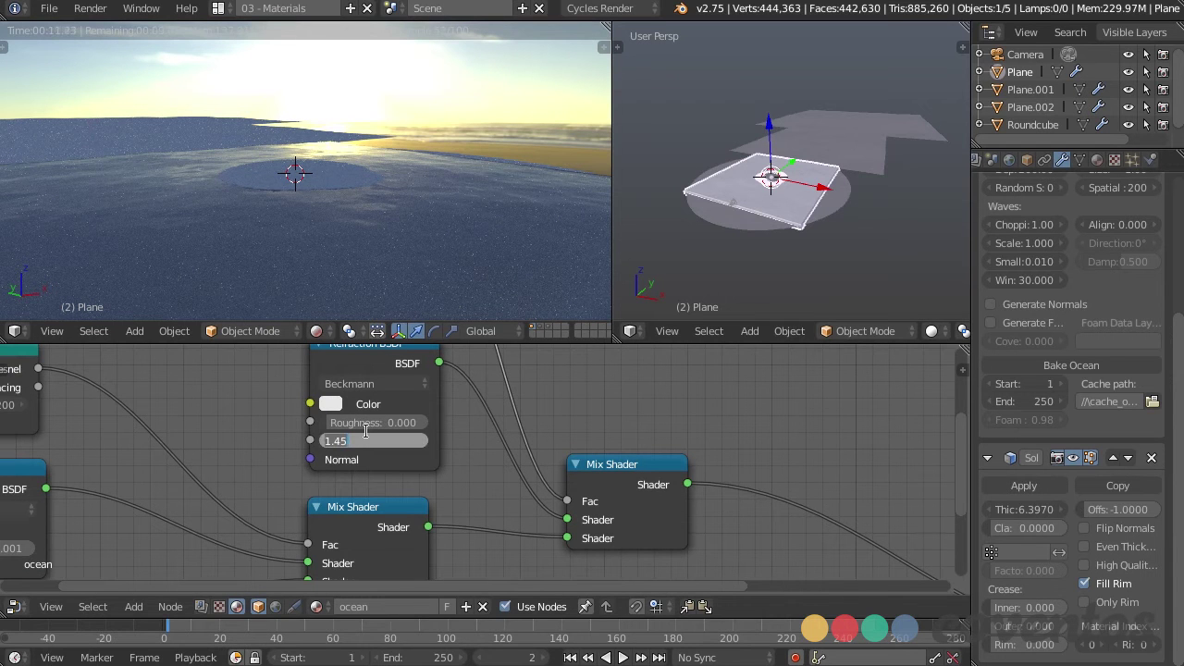
{"action": "type", "text": "1.33"}
{"action": "key", "text": "Return"}
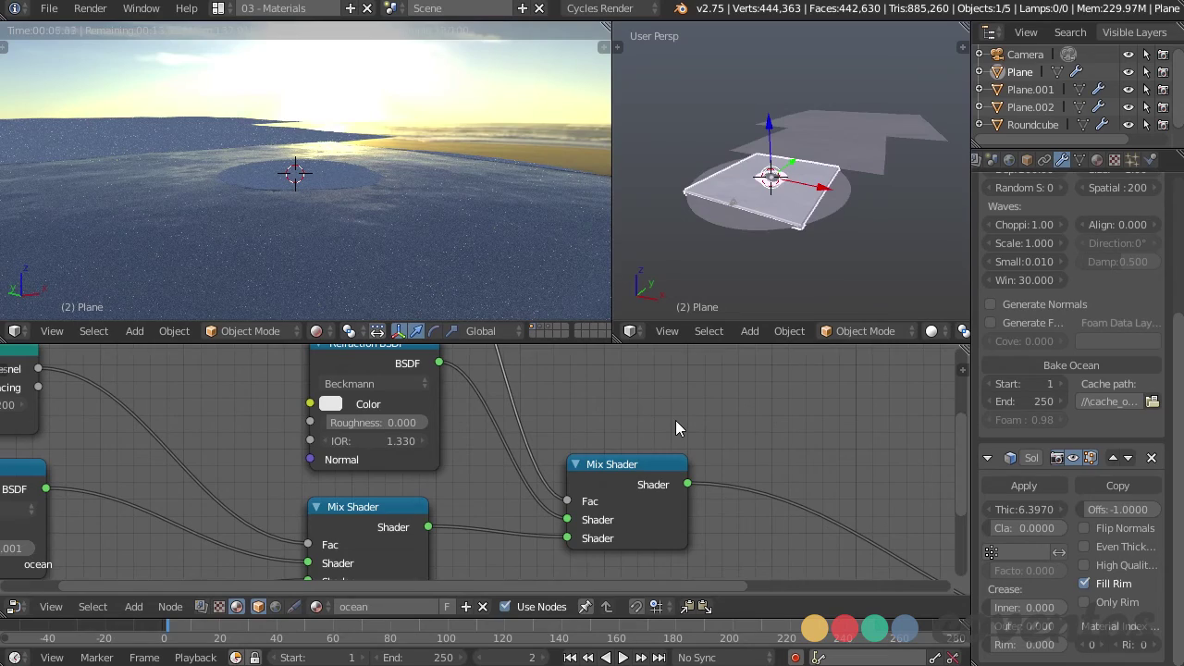
{"action": "scroll", "coordinate": [668, 432], "scroll_direction": "down", "scroll_amount": 1}
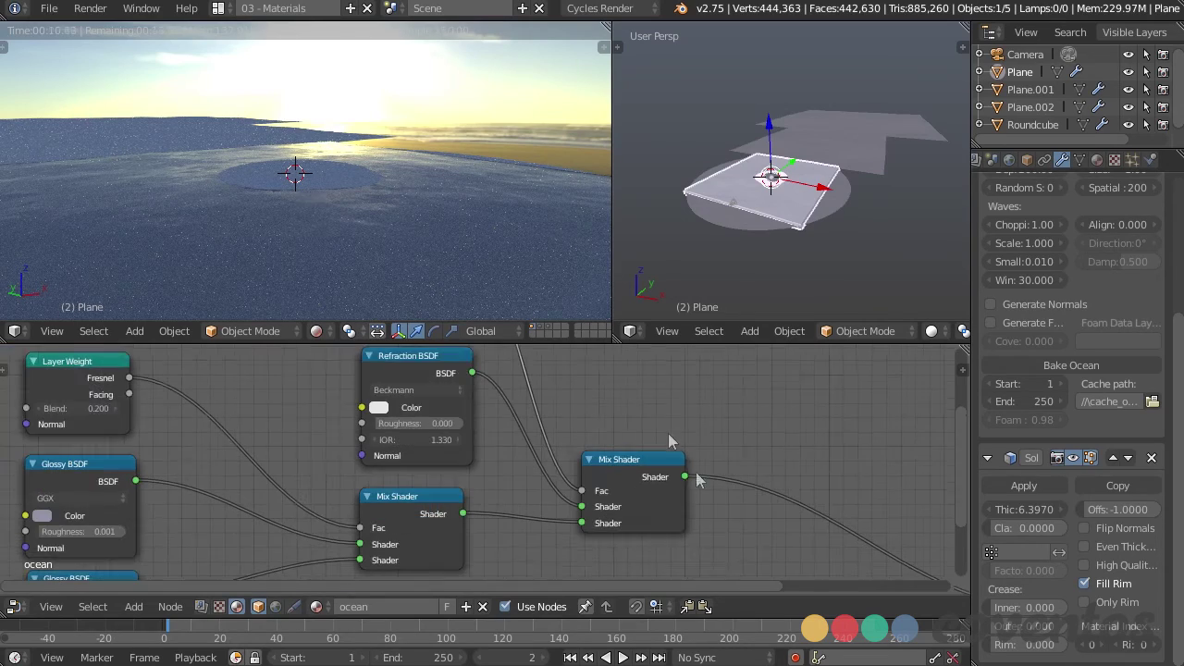
{"action": "mouse_move", "coordinate": [435, 296]}
{"action": "middle_mouse_down"}
{"action": "mouse_move", "coordinate": [410, 264]}
{"action": "mouse_move", "coordinate": [456, 235]}
{"action": "middle_mouse_up"}
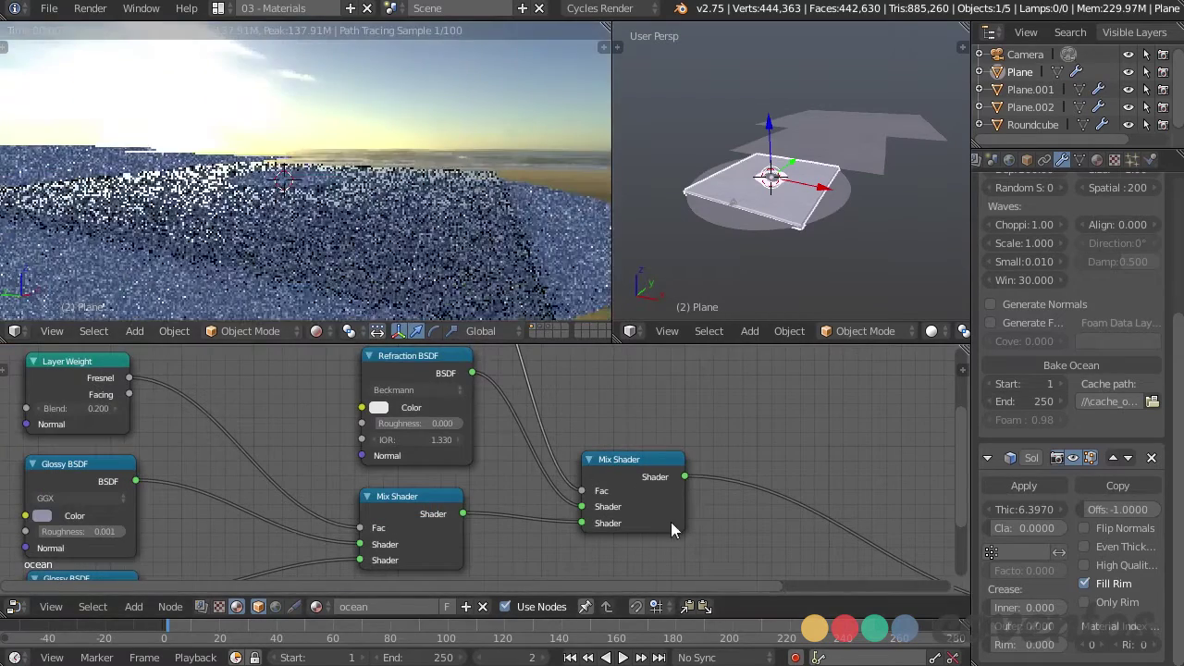
{"action": "scroll", "coordinate": [671, 522], "scroll_direction": "down", "scroll_amount": 2}
{"action": "middle_click_drag", "start_coordinate": [684, 524], "coordinate": [350, 433]}
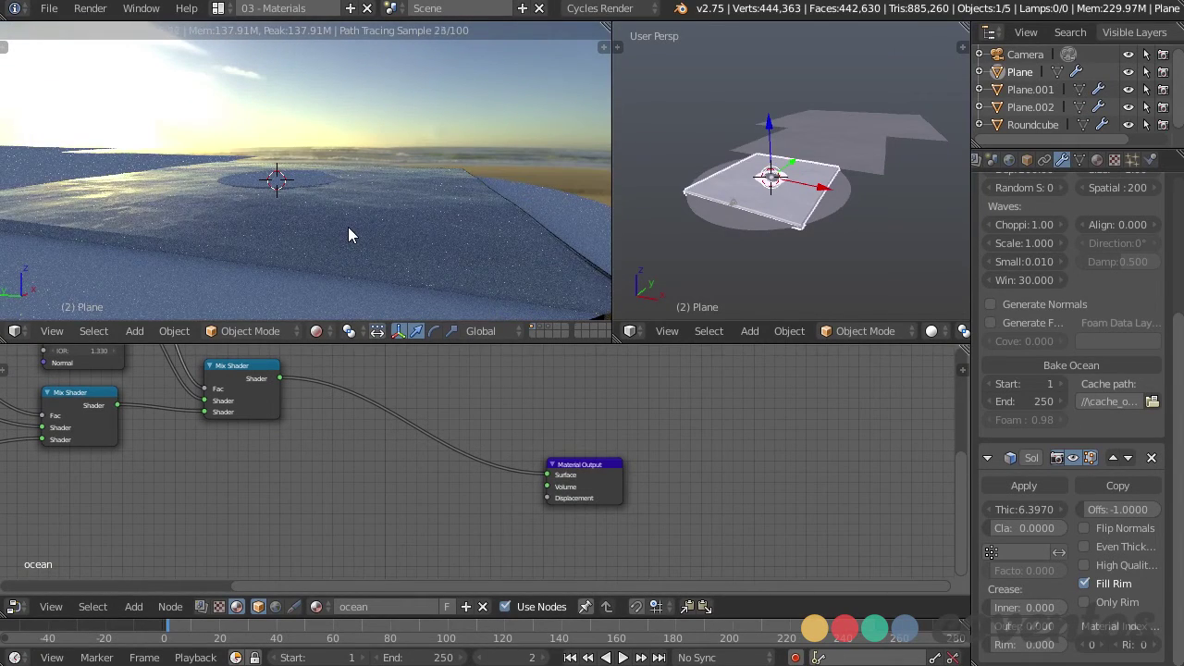
Add a UV sphere, raise it along Z above the ocean and scale it up.
{"action": "key", "text": "shift+a"}
{"action": "mouse_move", "coordinate": [376, 114]}
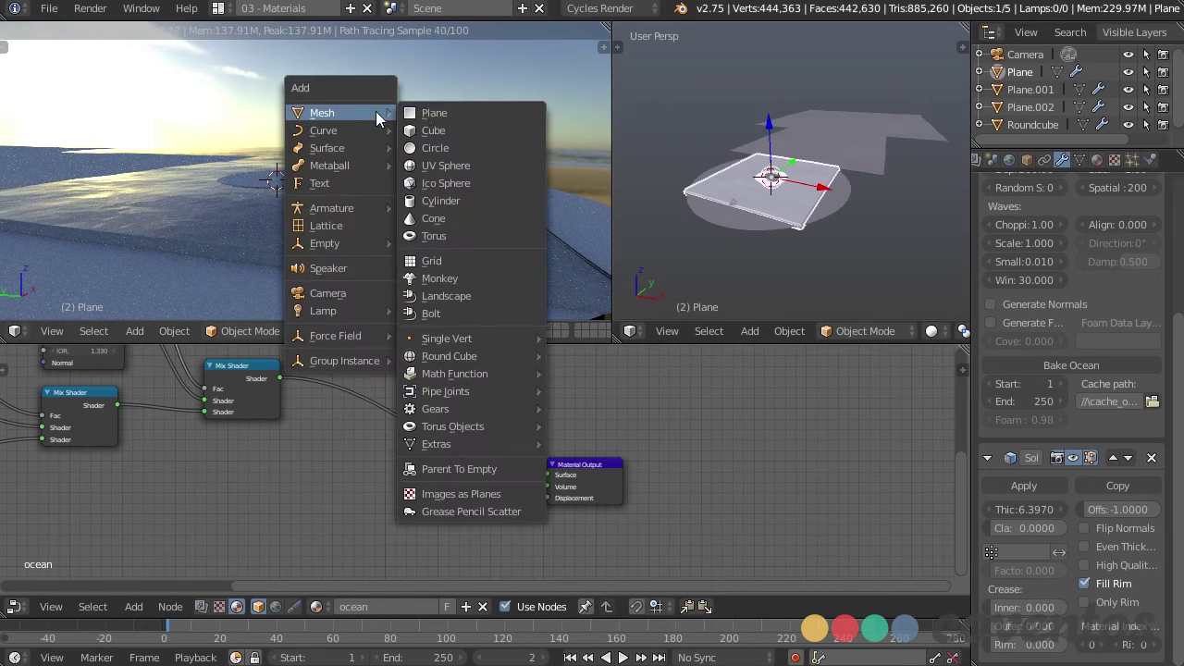
{"action": "left_click", "coordinate": [446, 166]}
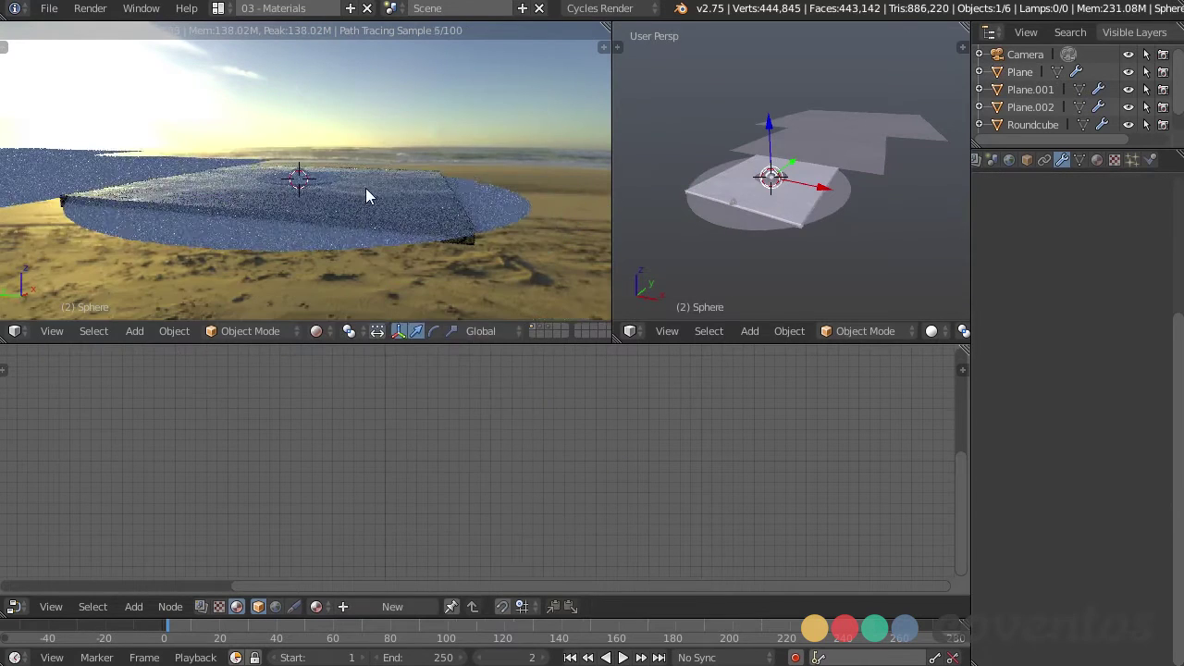
{"action": "key", "text": "g"}
{"action": "key", "text": "z"}
{"action": "left_click", "coordinate": [376, 91]}
{"action": "key", "text": "s"}
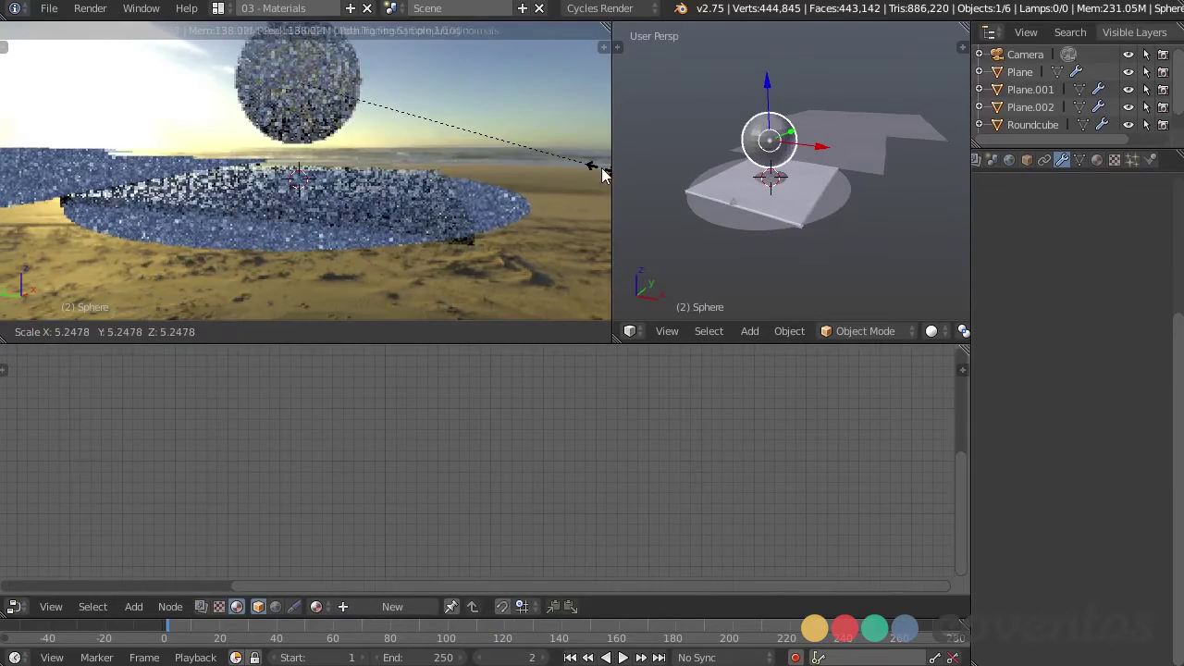
{"action": "left_click", "coordinate": [590, 165]}
{"action": "middle_click_drag", "start_coordinate": [589, 164], "coordinate": [370, 173]}
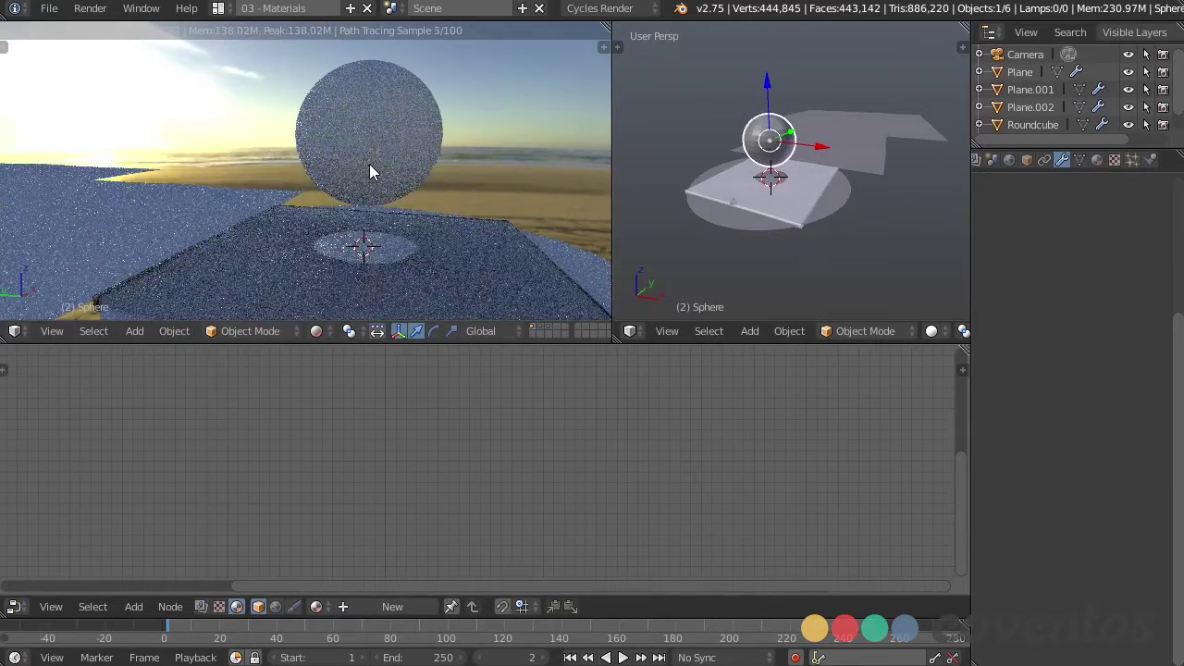
Apply the sphere's scale, assign it the 'ocean' material and preview it.
{"action": "key", "text": "ctrl+a"}
{"action": "left_click", "coordinate": [332, 201]}
{"action": "left_click", "coordinate": [1097, 160]}
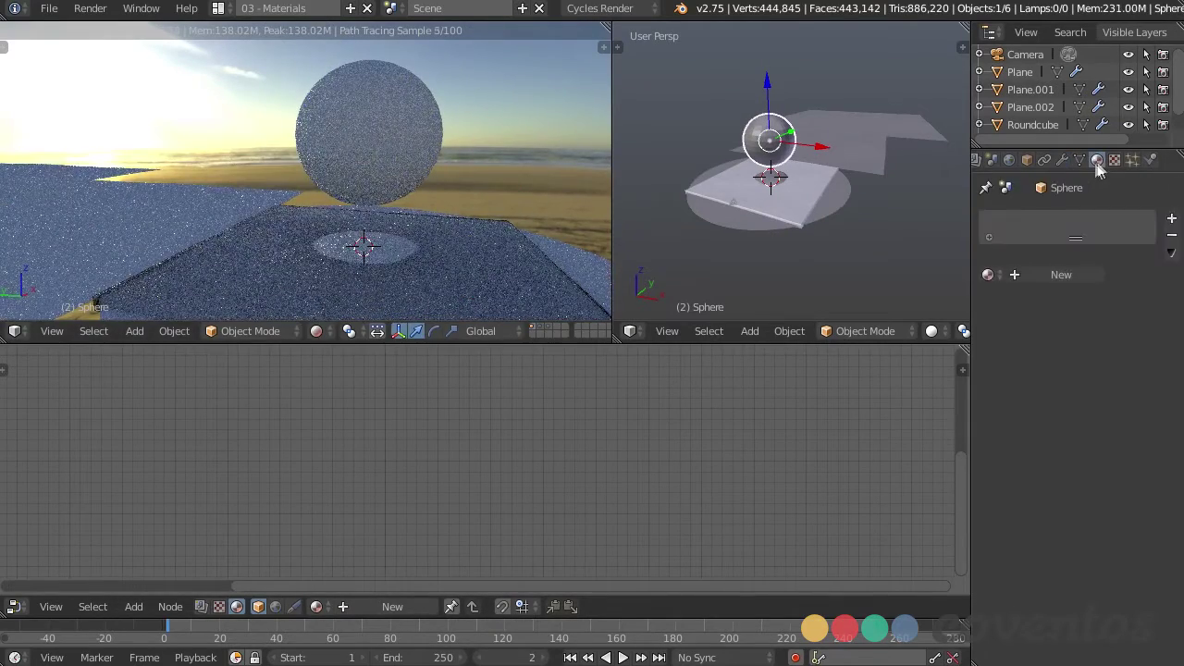
{"action": "left_click", "coordinate": [987, 274]}
{"action": "type", "text": "oc"}
{"action": "key", "text": "Return"}
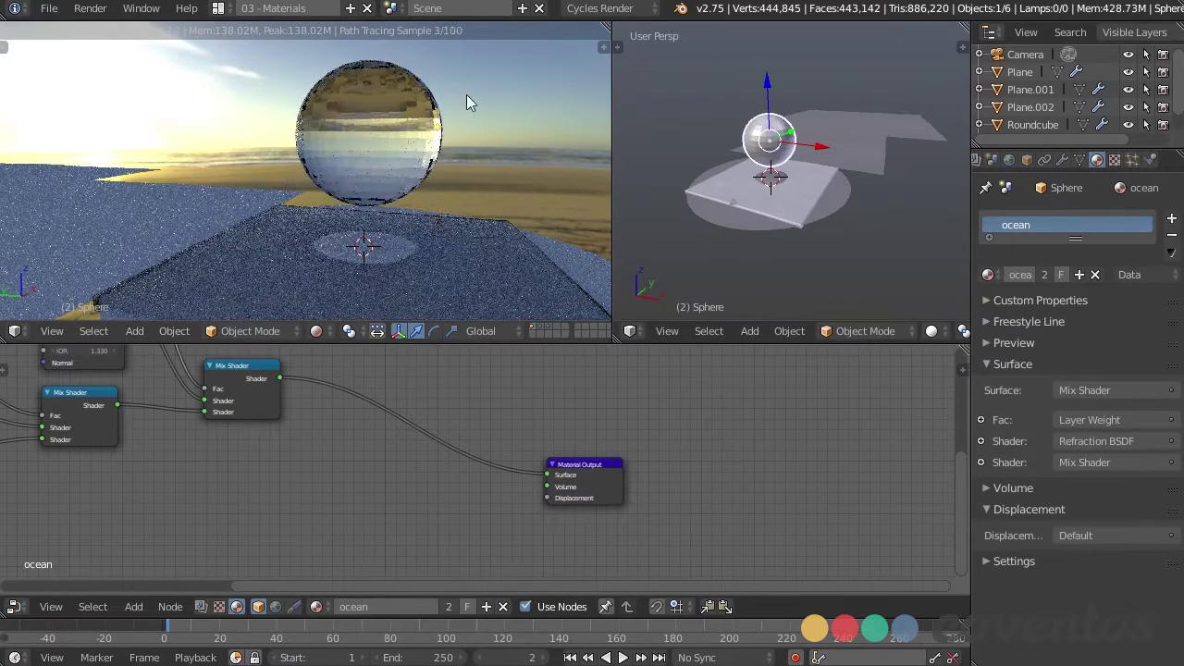
{"action": "key", "text": "z"}
{"action": "left_click", "coordinate": [356, 190]}
{"action": "middle_click_drag", "start_coordinate": [357, 190], "coordinate": [475, 225]}
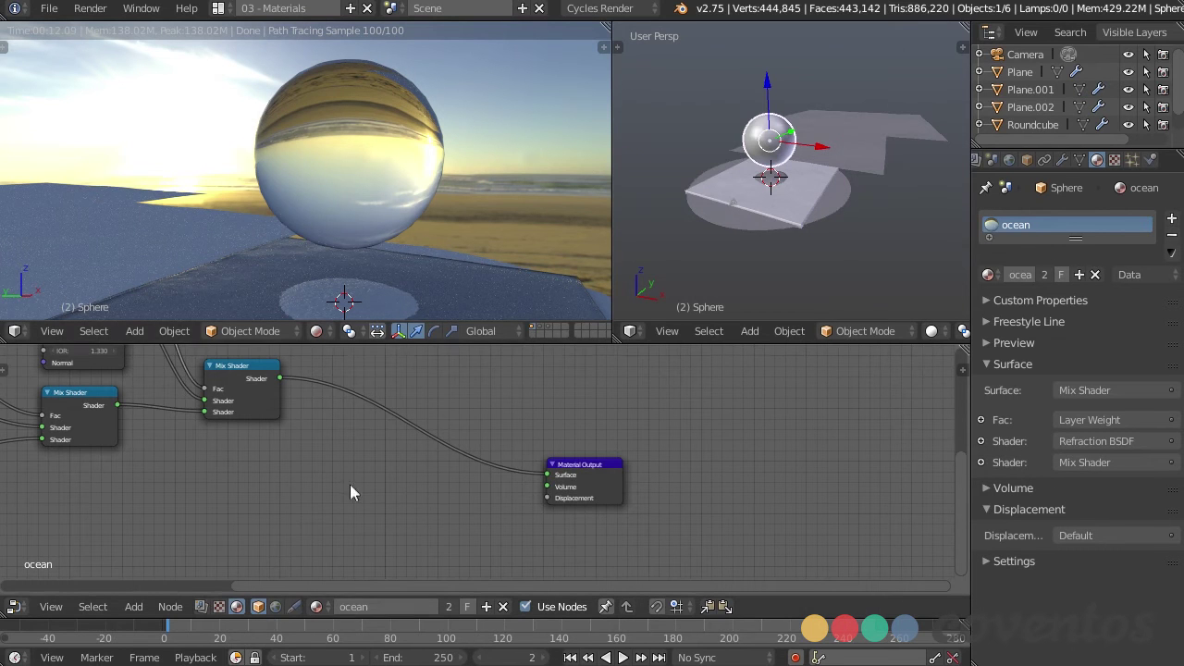
Add a Volume Absorption node and connect it to Material Output's Volume input.
{"action": "middle_click_drag", "start_coordinate": [356, 482], "coordinate": [394, 473]}
{"action": "key", "text": "shift+a"}
{"action": "mouse_move", "coordinate": [368, 523]}
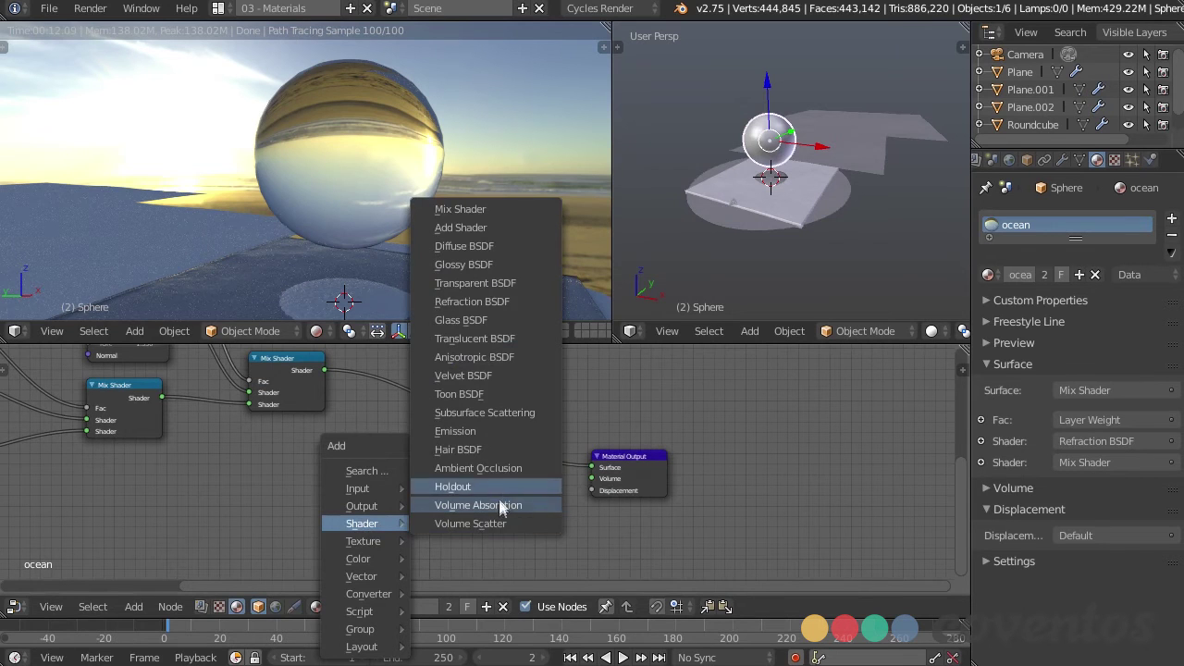
{"action": "left_click", "coordinate": [500, 505]}
{"action": "left_click", "coordinate": [260, 460]}
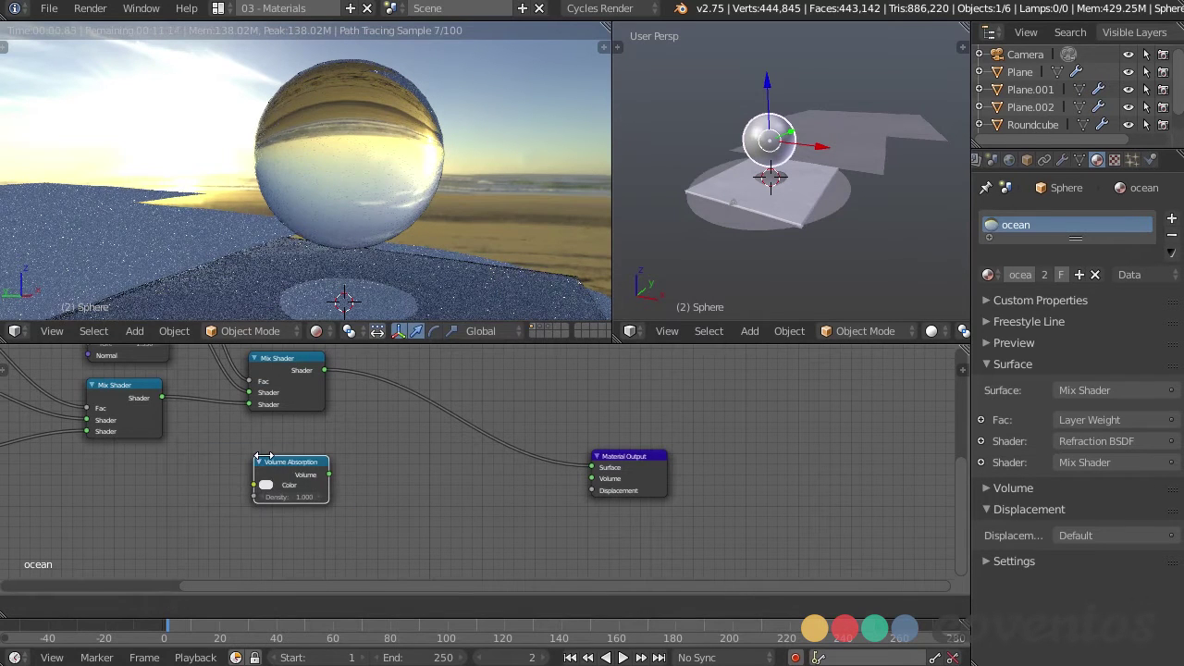
{"action": "left_click_drag", "start_coordinate": [328, 474], "coordinate": [590, 479]}
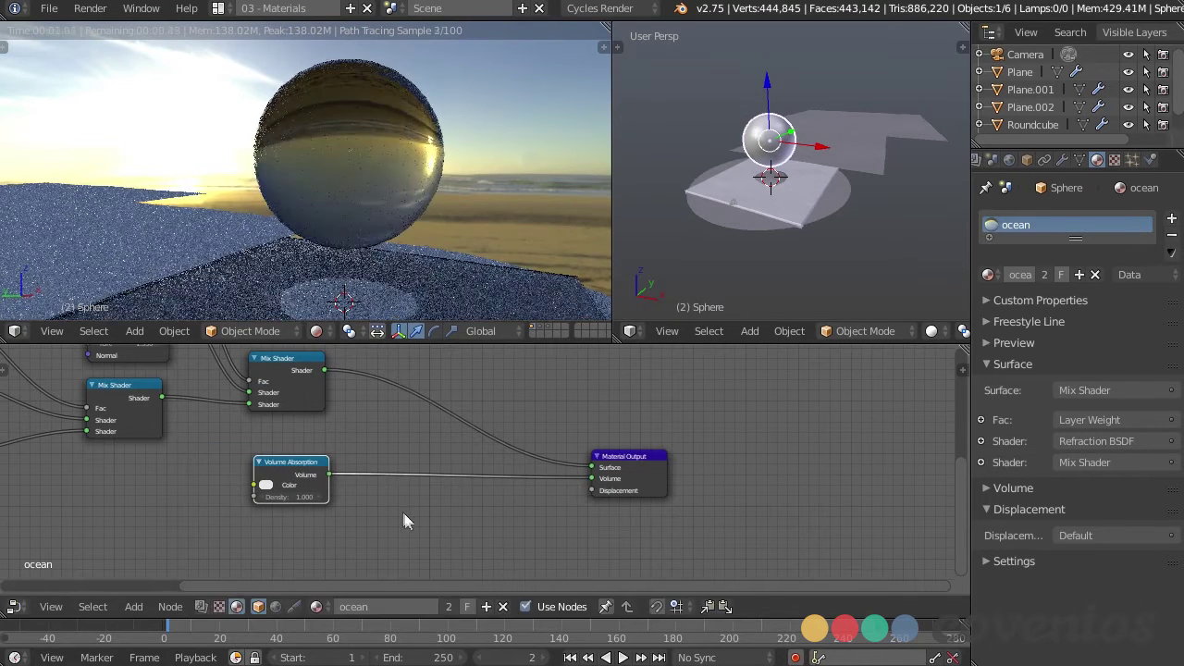
Set the Volume Absorption colour to a pale cyan.
{"action": "scroll", "coordinate": [402, 512], "scroll_direction": "up", "scroll_amount": 1}
{"action": "scroll", "coordinate": [490, 498], "scroll_direction": "up", "scroll_amount": 2}
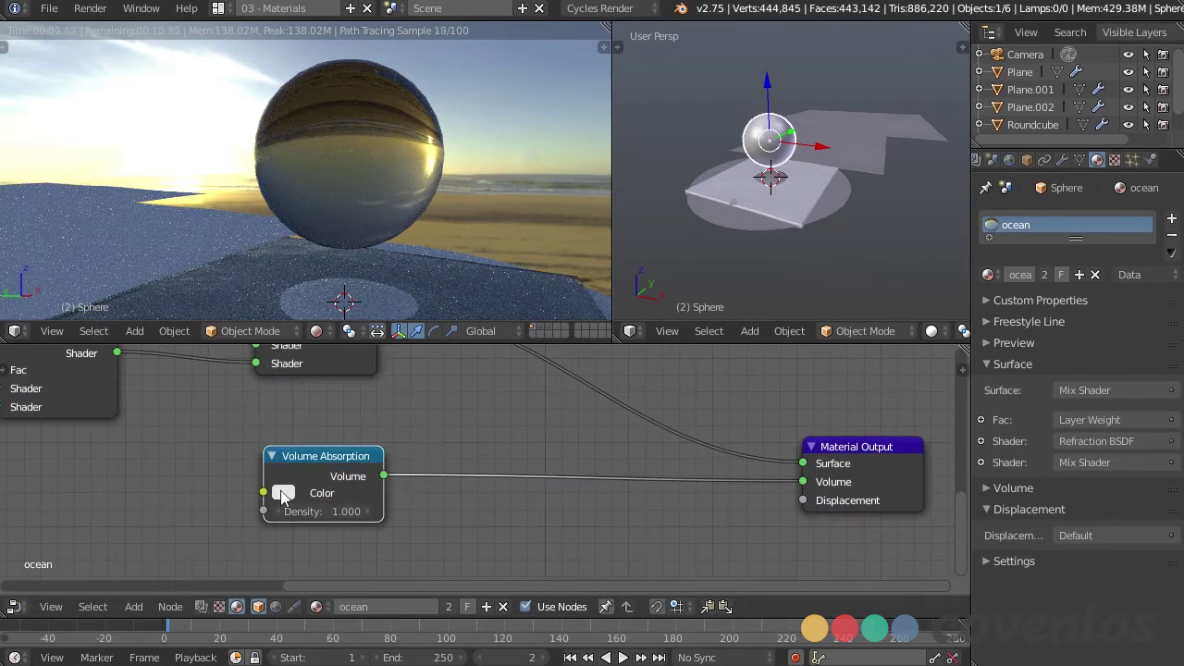
{"action": "left_click", "coordinate": [276, 493]}
{"action": "left_click", "coordinate": [417, 262]}
{"action": "left_click_drag", "start_coordinate": [369, 417], "coordinate": [323, 451]}
{"action": "key", "text": "Escape"}
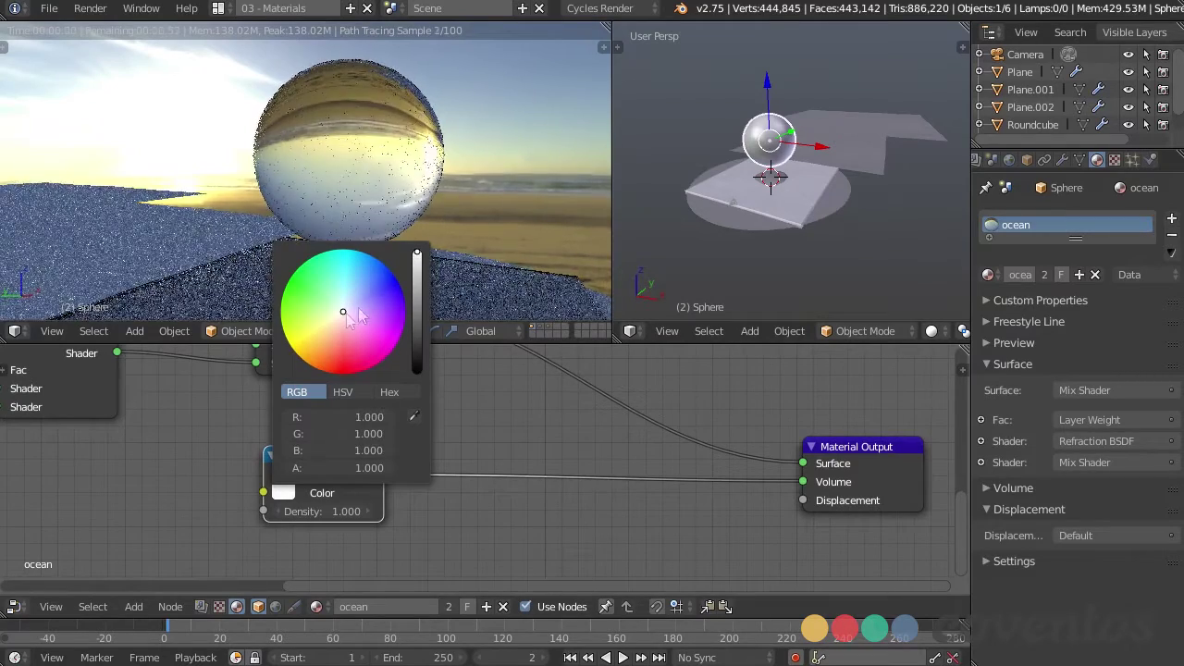
{"action": "left_click", "coordinate": [344, 307]}
{"action": "left_click_drag", "start_coordinate": [344, 307], "coordinate": [345, 308]}
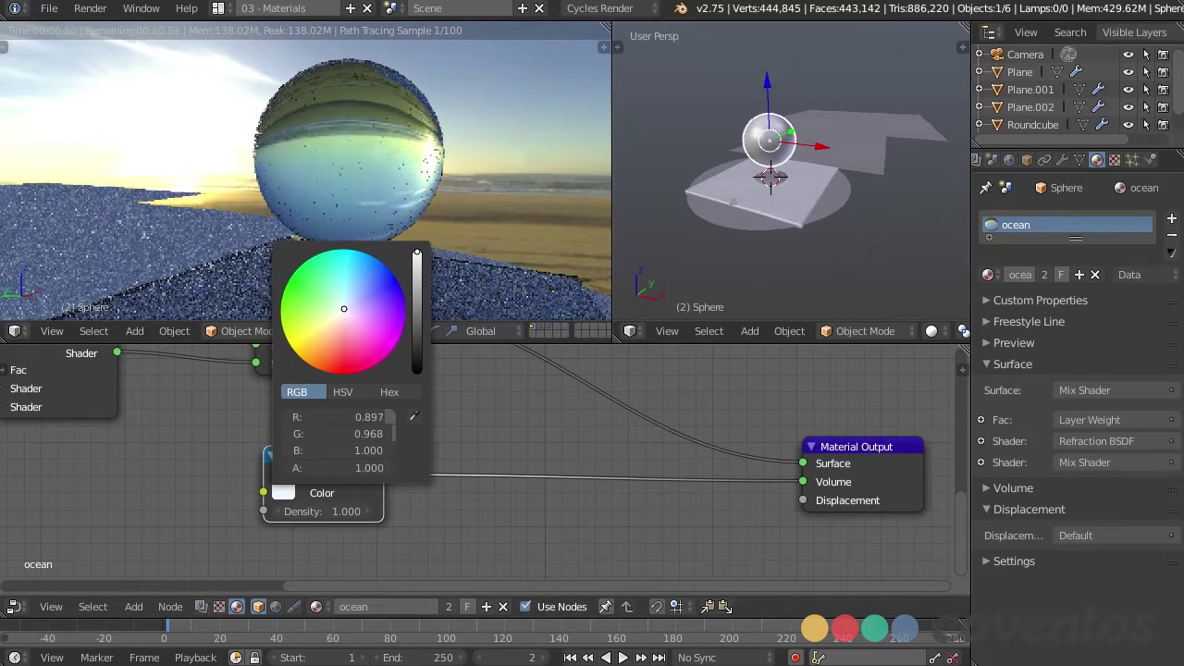
{"action": "left_click_drag", "start_coordinate": [344, 307], "coordinate": [343, 303]}
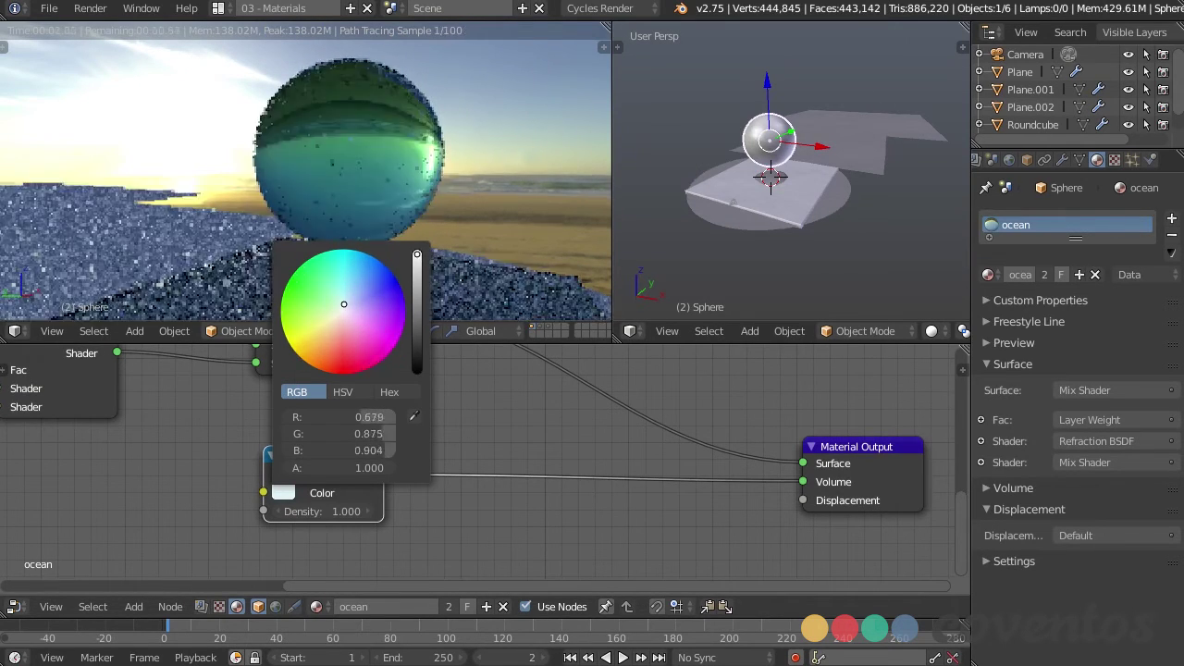
{"action": "left_click_drag", "start_coordinate": [417, 251], "coordinate": [417, 256]}
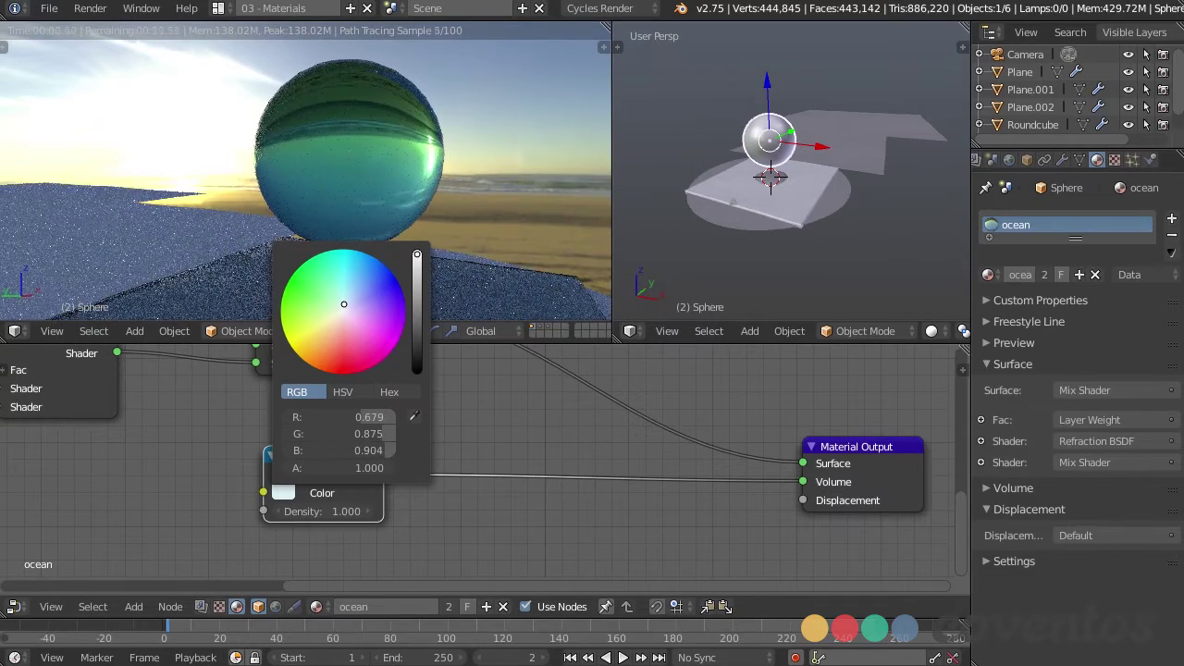
Raise the absorption Density to 1.300 and review the tinted sphere.
{"action": "mouse_move", "coordinate": [324, 510]}
{"action": "left_mouse_down"}
{"action": "mouse_move", "coordinate": [393, 511]}
{"action": "mouse_move", "coordinate": [347, 511]}
{"action": "left_mouse_up"}
{"action": "middle_click_drag", "start_coordinate": [384, 140], "coordinate": [505, 127]}
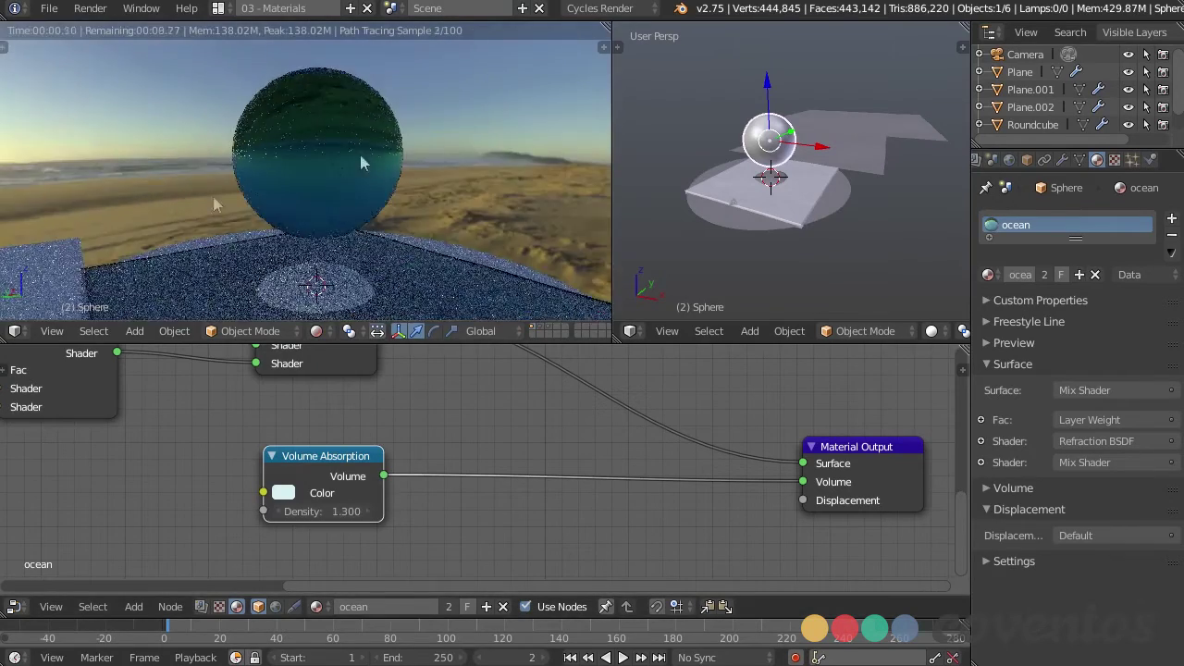
{"action": "scroll", "coordinate": [212, 196], "scroll_direction": "up", "scroll_amount": 5}
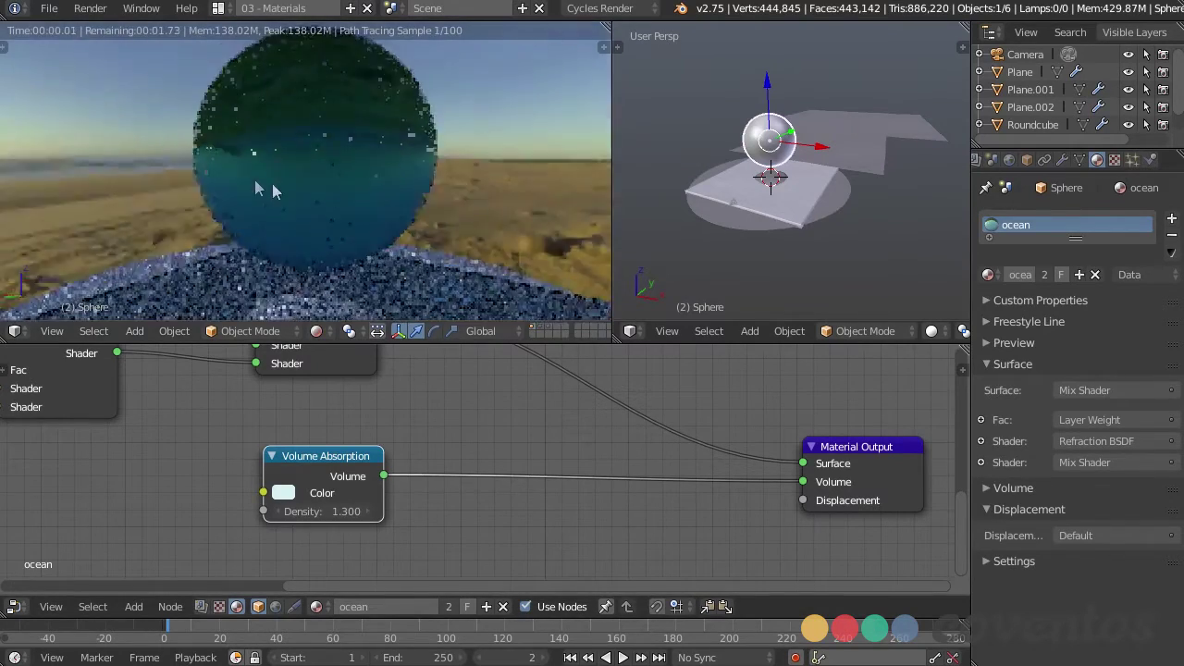
{"action": "middle_click_drag", "start_coordinate": [237, 188], "coordinate": [375, 186]}
{"action": "scroll", "coordinate": [401, 211], "scroll_direction": "down", "scroll_amount": 5}
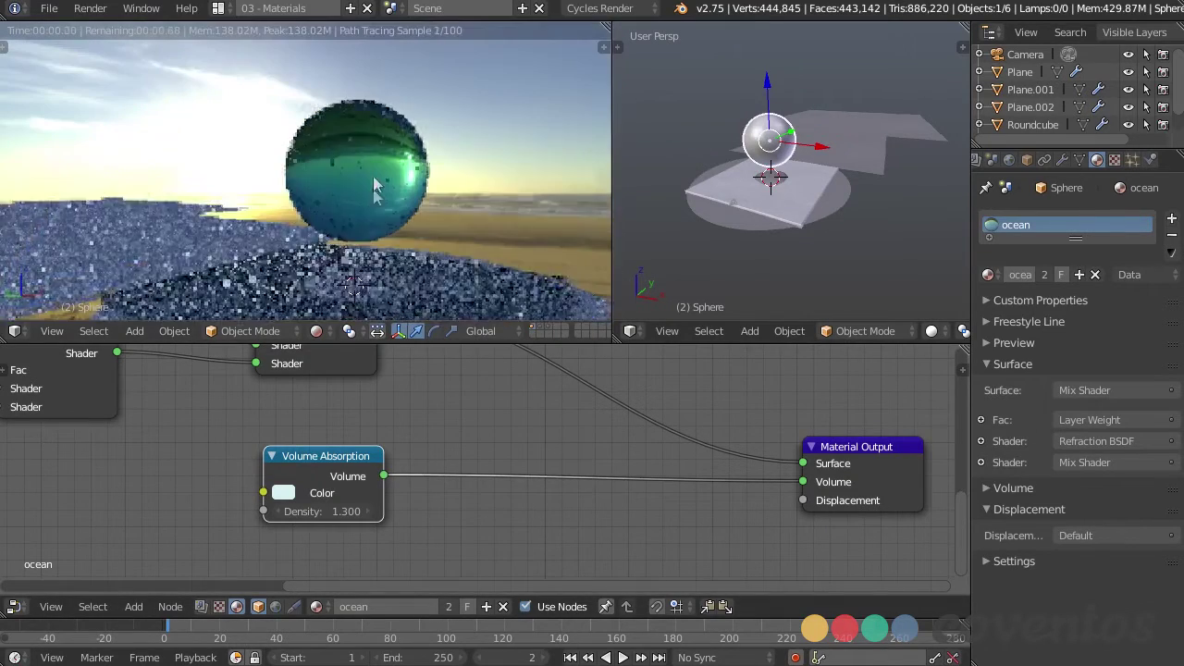
Delete the test sphere and return to the camera view.
{"action": "key", "text": "x"}
{"action": "left_click", "coordinate": [453, 165]}
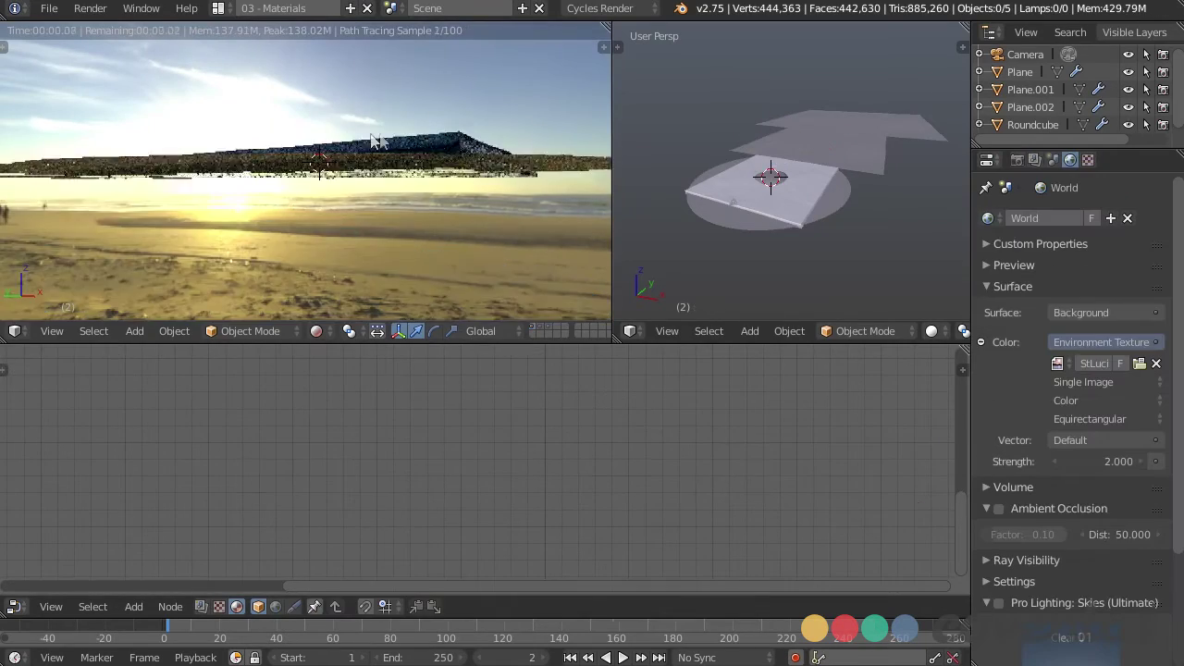
{"action": "right_click", "coordinate": [458, 239]}
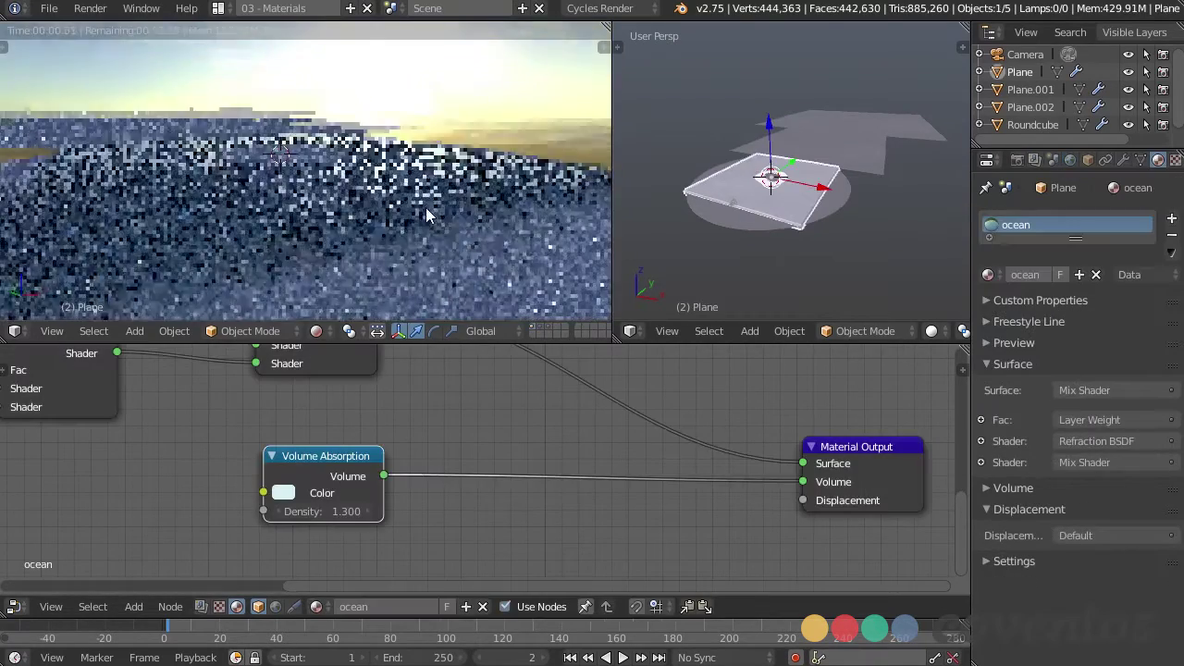
{"action": "scroll", "coordinate": [393, 213], "scroll_direction": "down", "scroll_amount": 3}
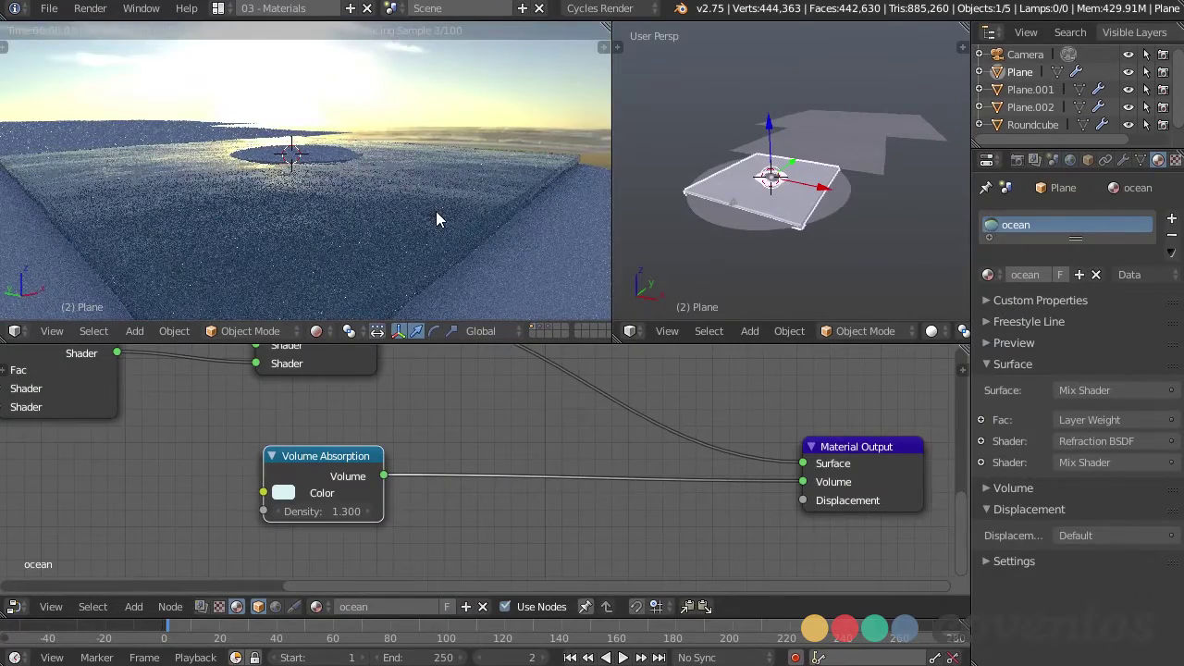
{"action": "scroll", "coordinate": [436, 211], "scroll_direction": "up", "scroll_amount": 3}
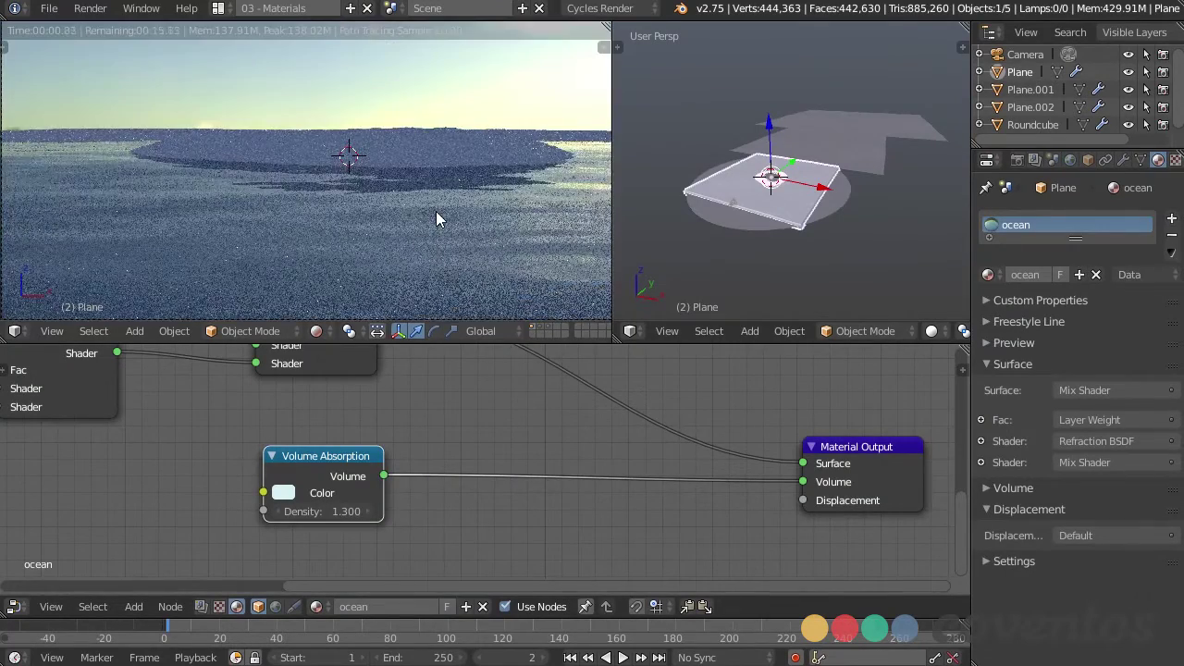
{"action": "key", "text": "KP_0"}
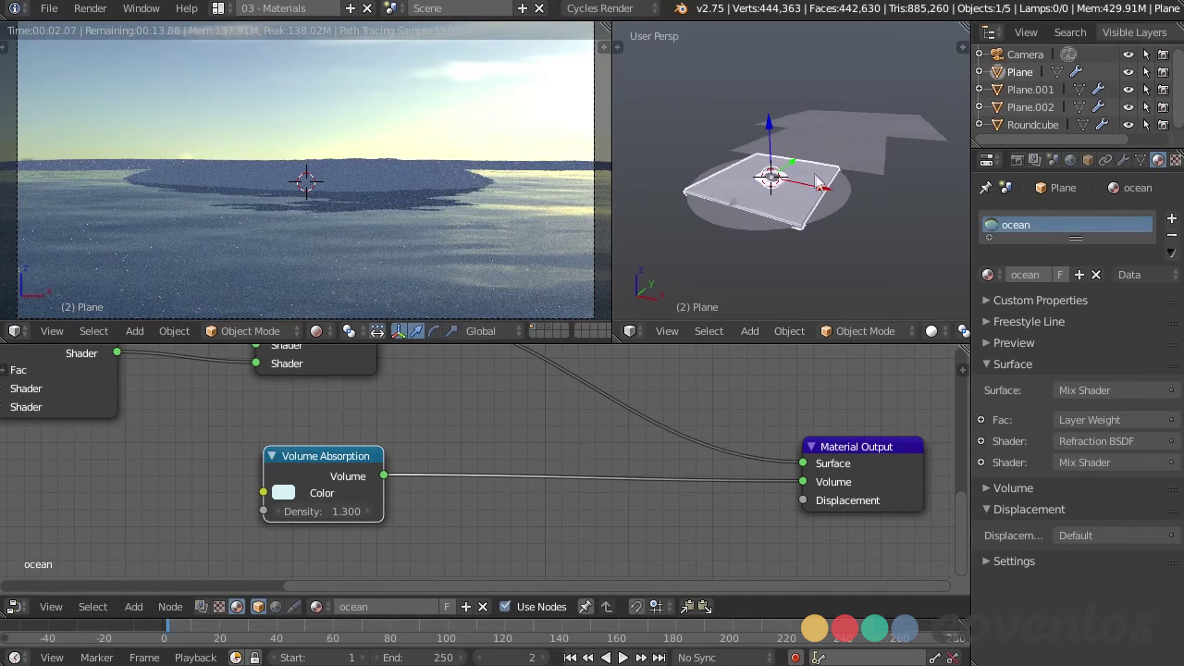
Select Plane.001 and the back plane, with the ocean plane last as active.
{"action": "right_click", "coordinate": [851, 168]}
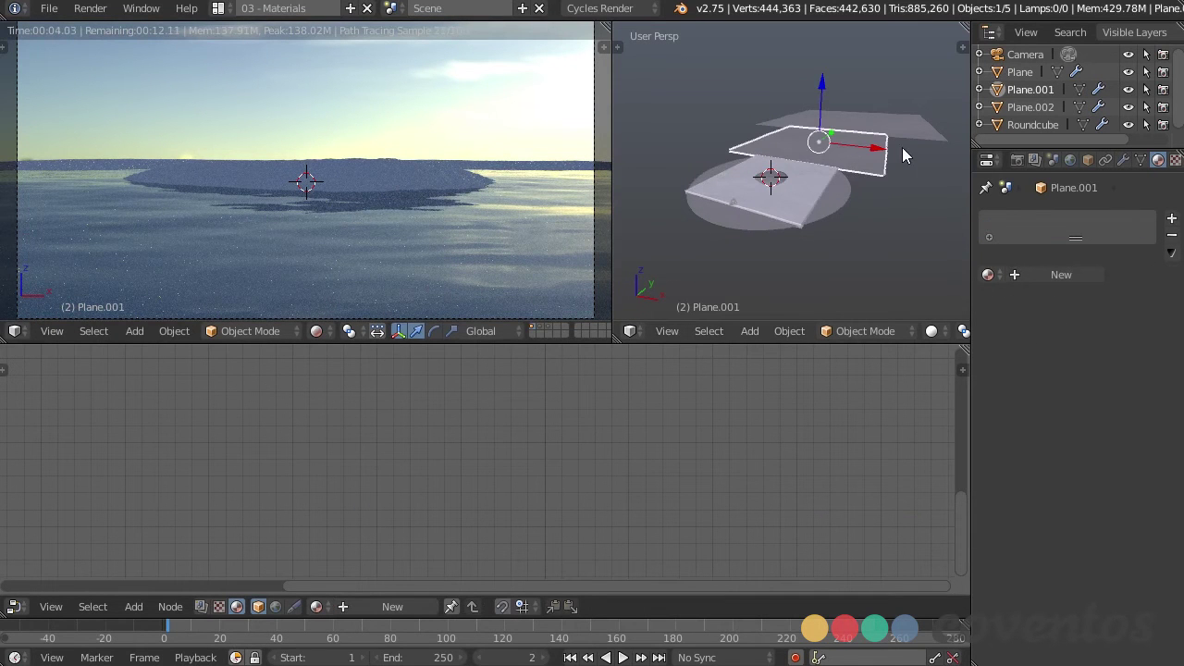
{"action": "middle_click_drag", "start_coordinate": [914, 127], "coordinate": [826, 188]}
{"action": "right_click", "coordinate": [904, 110], "text": "shift"}
{"action": "right_click", "coordinate": [700, 262], "text": "shift"}
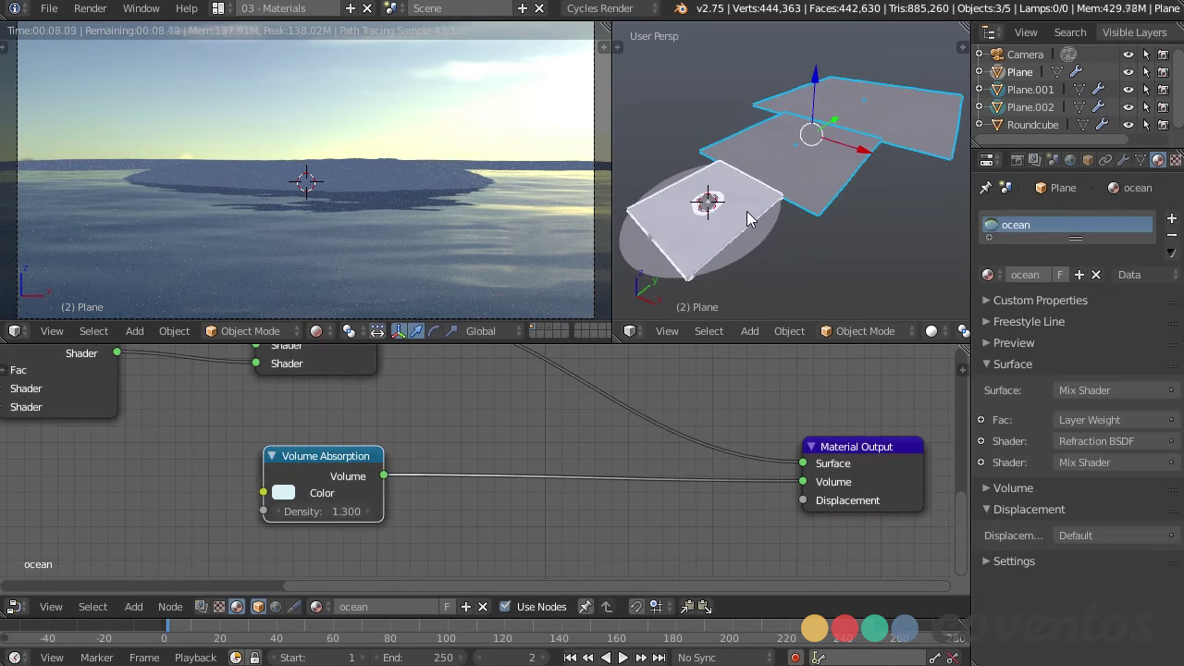
{"action": "middle_click_drag", "start_coordinate": [745, 232], "coordinate": [851, 223]}
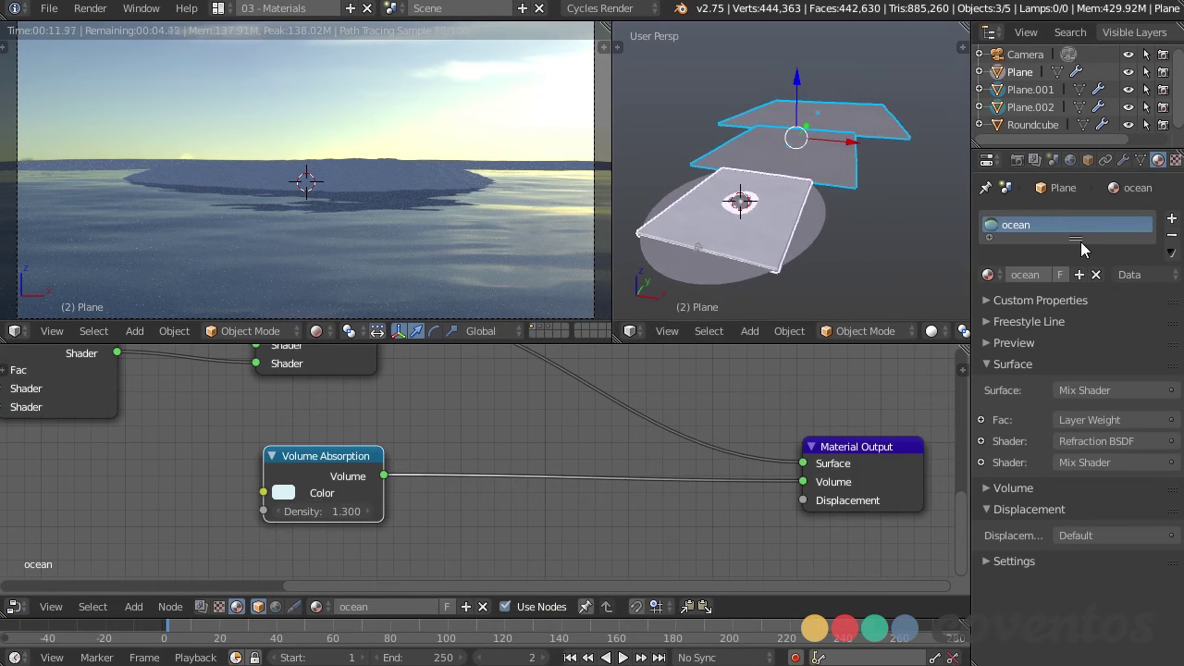
Copy the ocean material to the other selected planes.
{"action": "left_click", "coordinate": [1172, 253]}
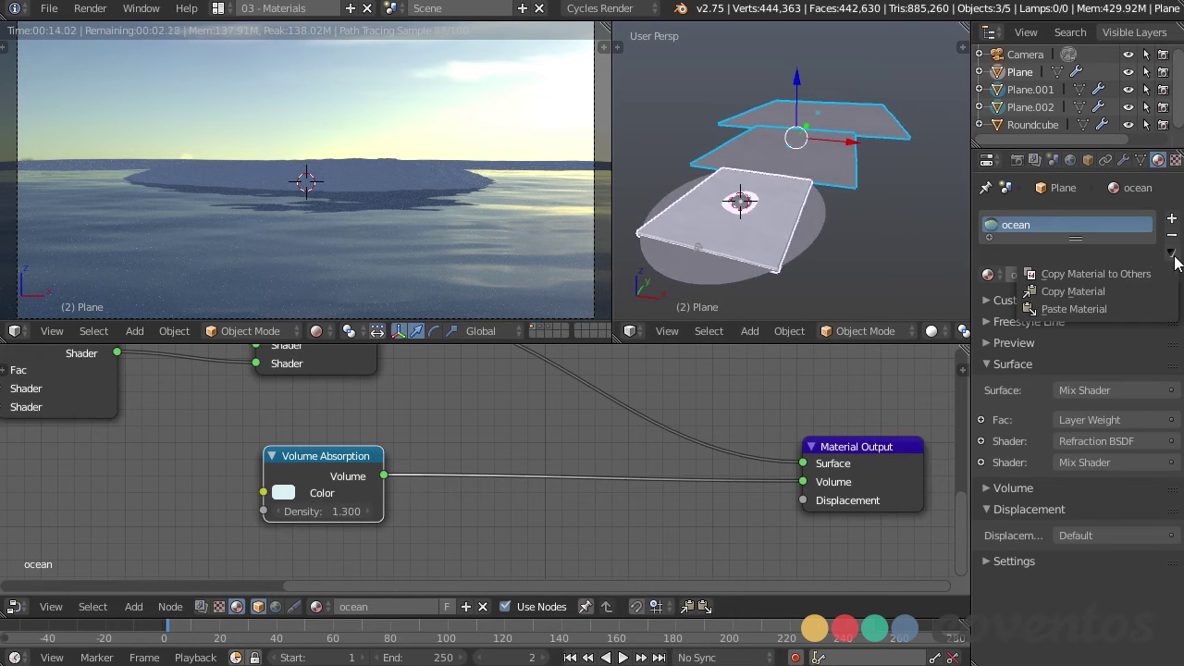
{"action": "left_click", "coordinate": [1174, 261]}
{"action": "left_click", "coordinate": [1172, 253]}
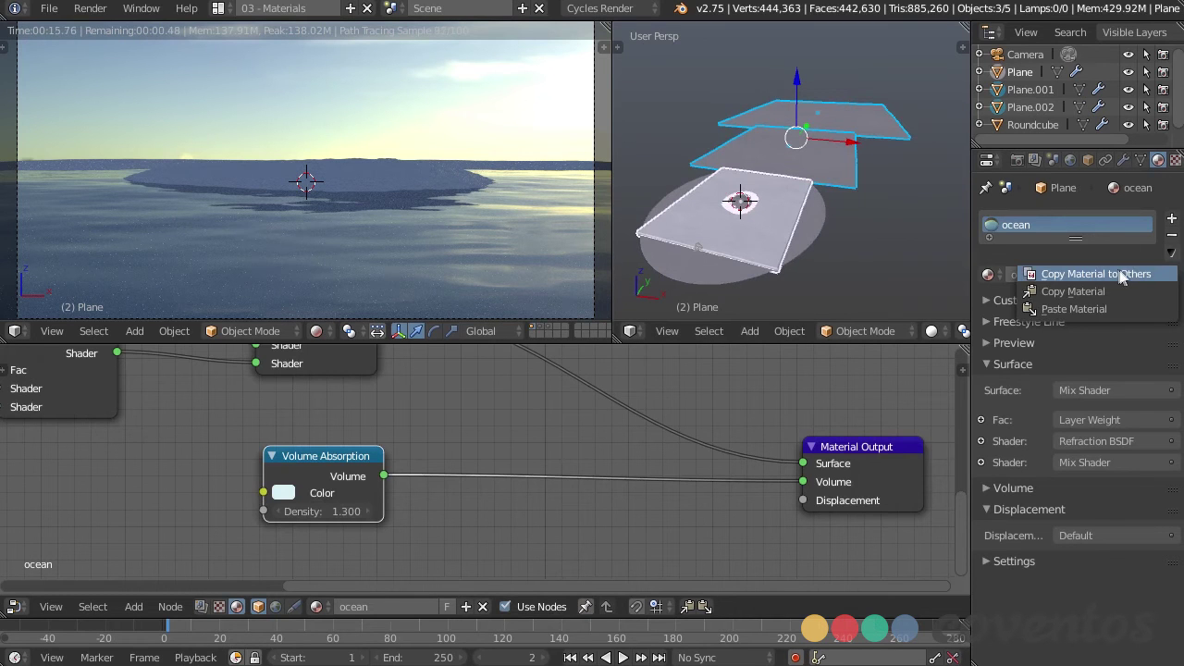
{"action": "left_click", "coordinate": [1097, 274]}
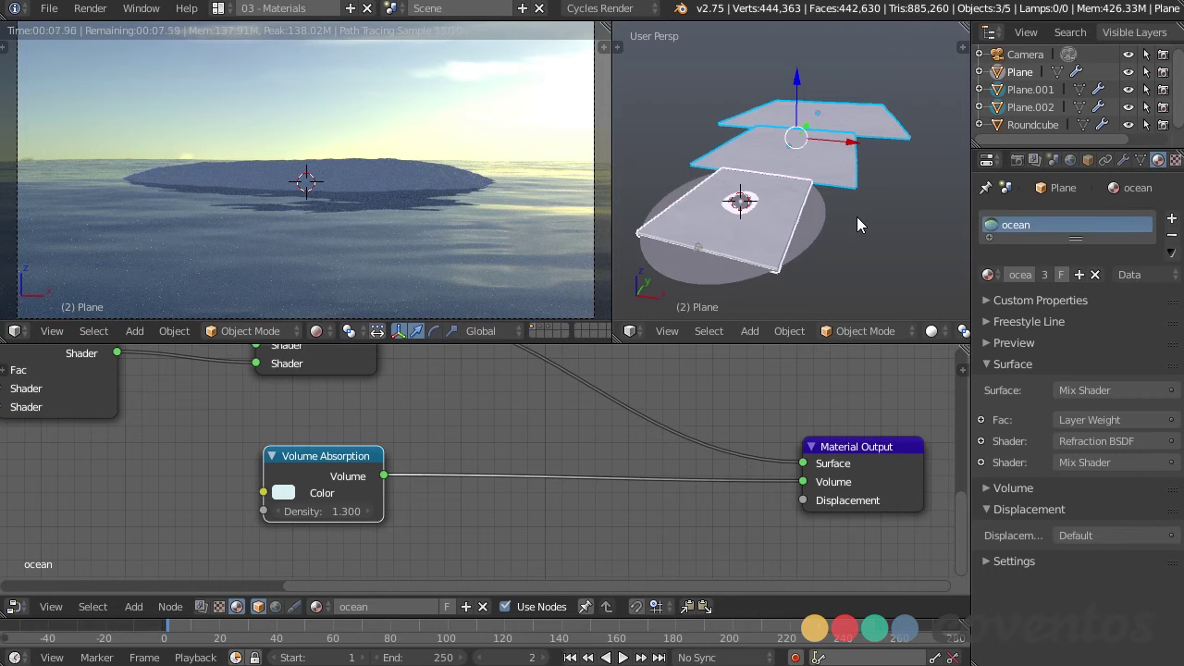
{"action": "right_click", "coordinate": [824, 220]}
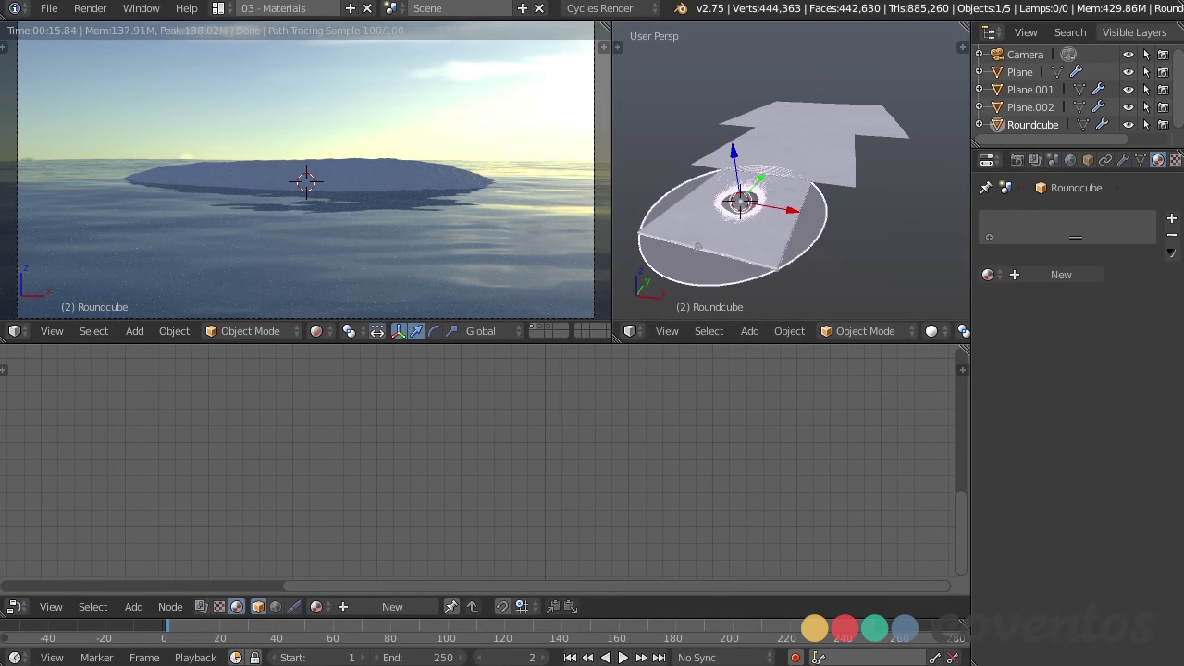
Create a new material on the Roundcube and name it 'sand'.
{"action": "left_click", "coordinate": [1065, 275]}
{"action": "left_click", "coordinate": [1040, 274]}
{"action": "type", "text": "sand"}
{"action": "key", "text": "Return"}
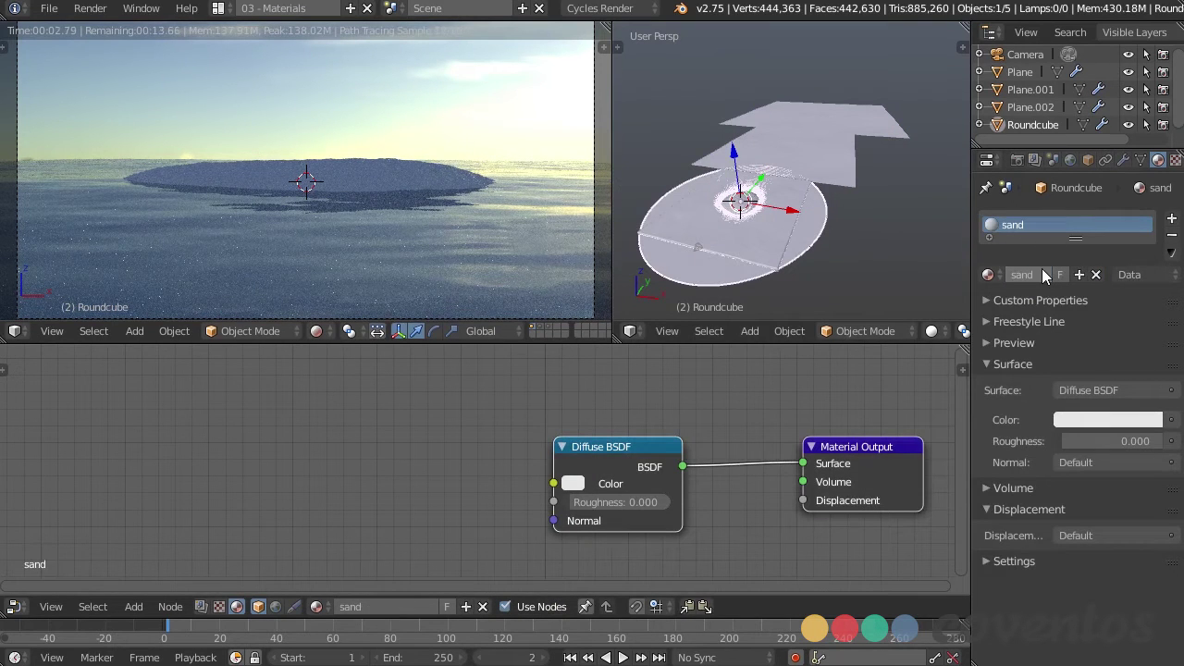
Tint the Diffuse BSDF colour pale yellow (0.723, 0.674, 0.390).
{"action": "left_click_drag", "start_coordinate": [620, 448], "coordinate": [106, 448]}
{"action": "scroll", "coordinate": [194, 478], "scroll_direction": "down", "scroll_amount": 1}
{"action": "middle_click_drag", "start_coordinate": [195, 479], "coordinate": [361, 467]}
{"action": "scroll", "coordinate": [361, 468], "scroll_direction": "up", "scroll_amount": 1}
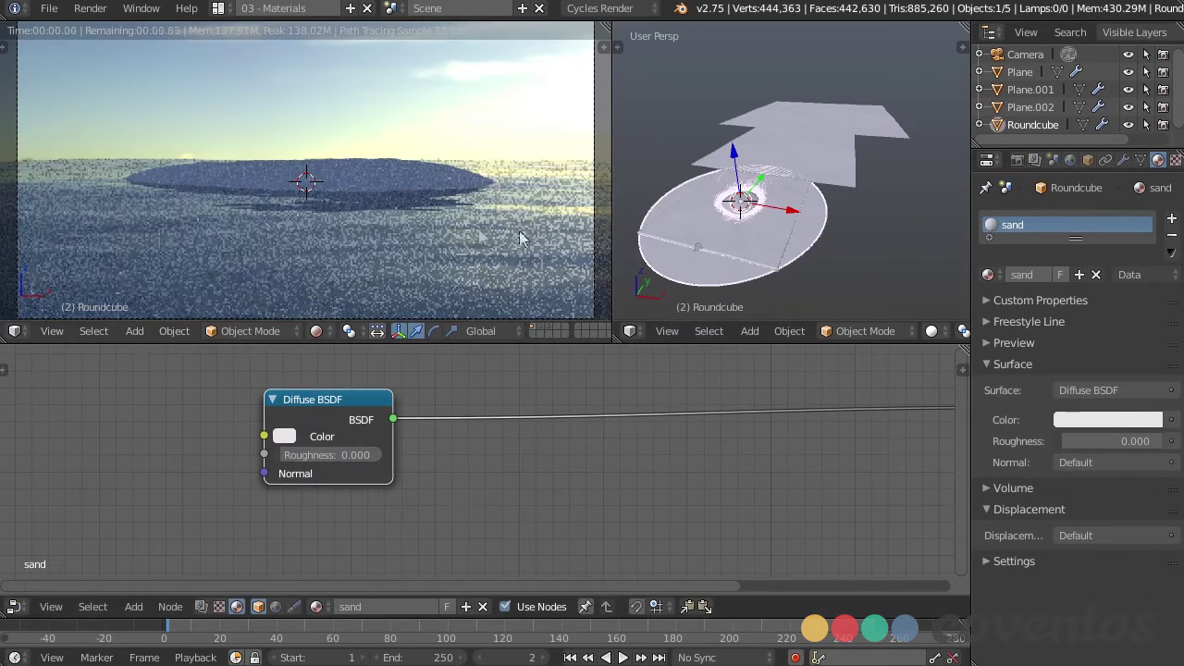
{"action": "left_click", "coordinate": [284, 436]}
{"action": "left_click_drag", "start_coordinate": [343, 255], "coordinate": [335, 261]}
{"action": "left_click_drag", "start_coordinate": [418, 202], "coordinate": [418, 209]}
{"action": "left_click_drag", "start_coordinate": [339, 282], "coordinate": [332, 264]}
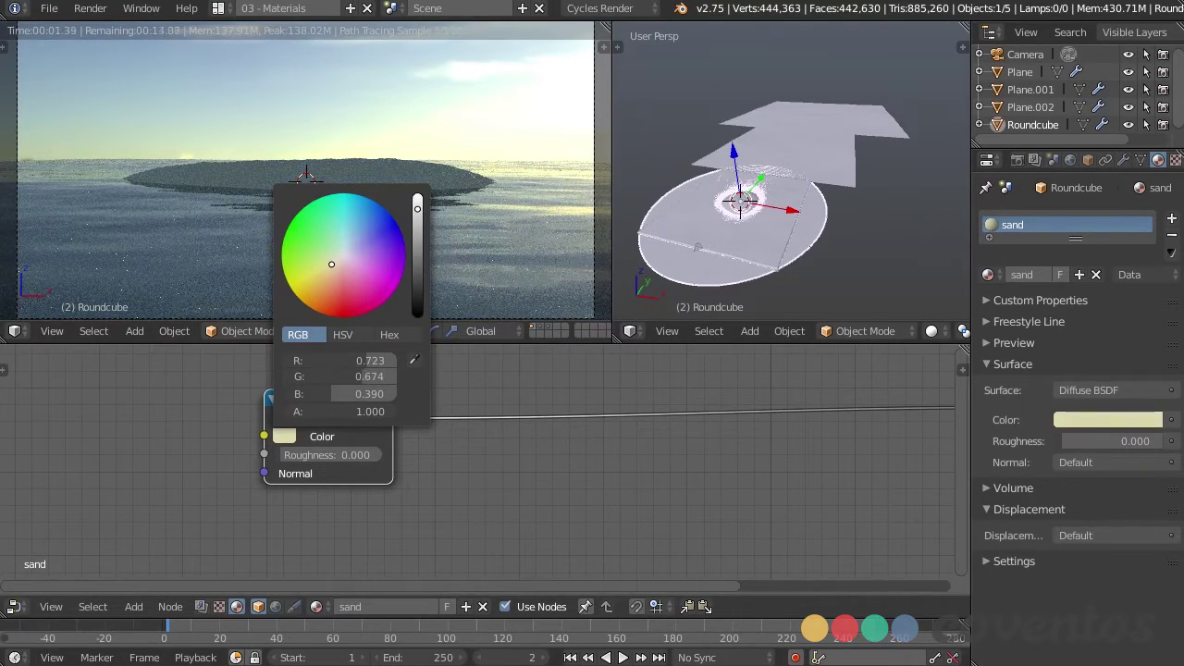
{"action": "scroll", "coordinate": [679, 463], "scroll_direction": "down", "scroll_amount": 1}
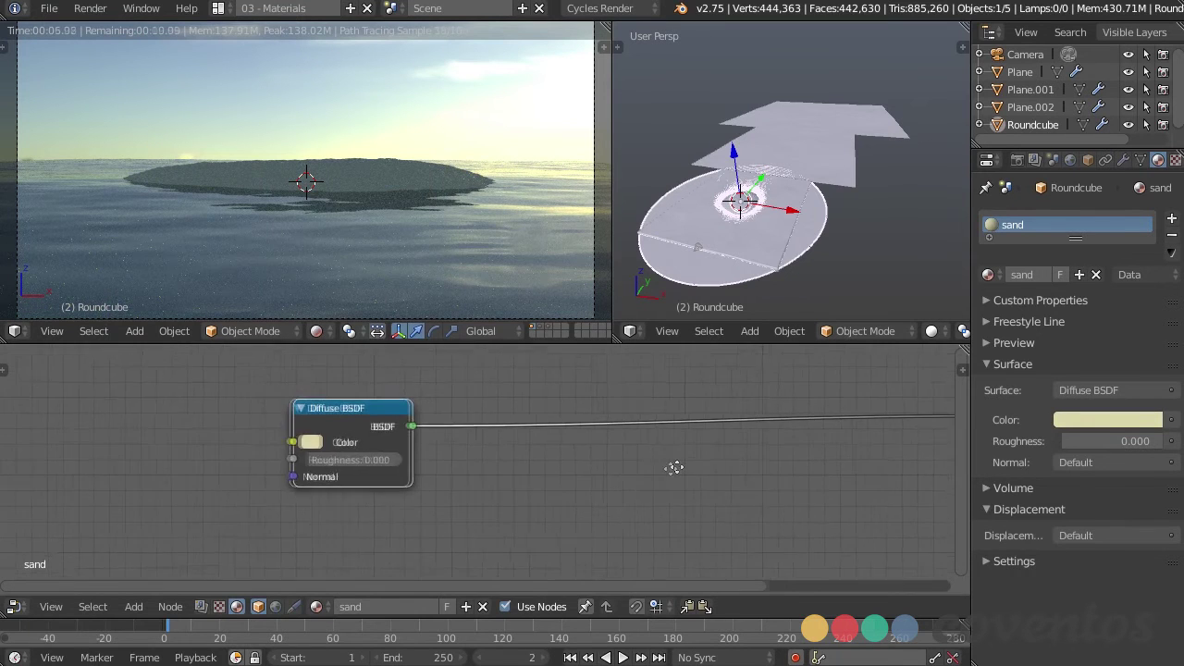
{"action": "left_click_drag", "start_coordinate": [332, 421], "coordinate": [351, 424]}
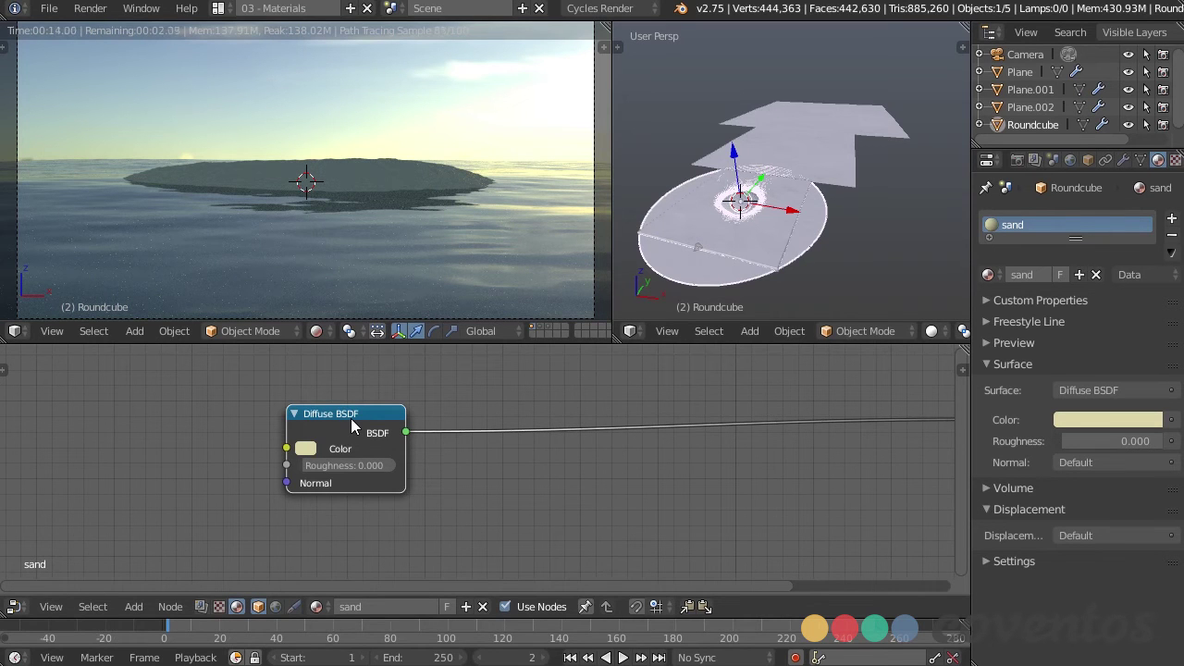
{"action": "scroll", "coordinate": [466, 459], "scroll_direction": "down", "scroll_amount": 2}
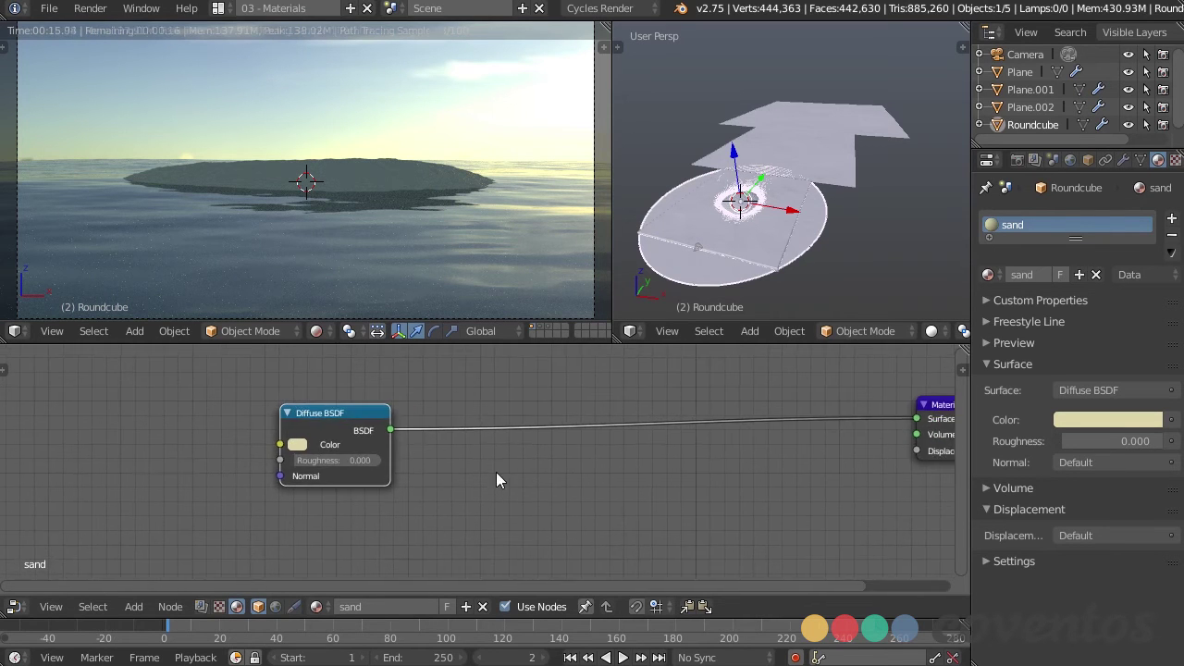
Add a Glossy BSDF and a Mix Shader, feeding Glossy into the Mix's second shader input.
{"action": "key", "text": "shift+a"}
{"action": "mouse_move", "coordinate": [496, 474]}
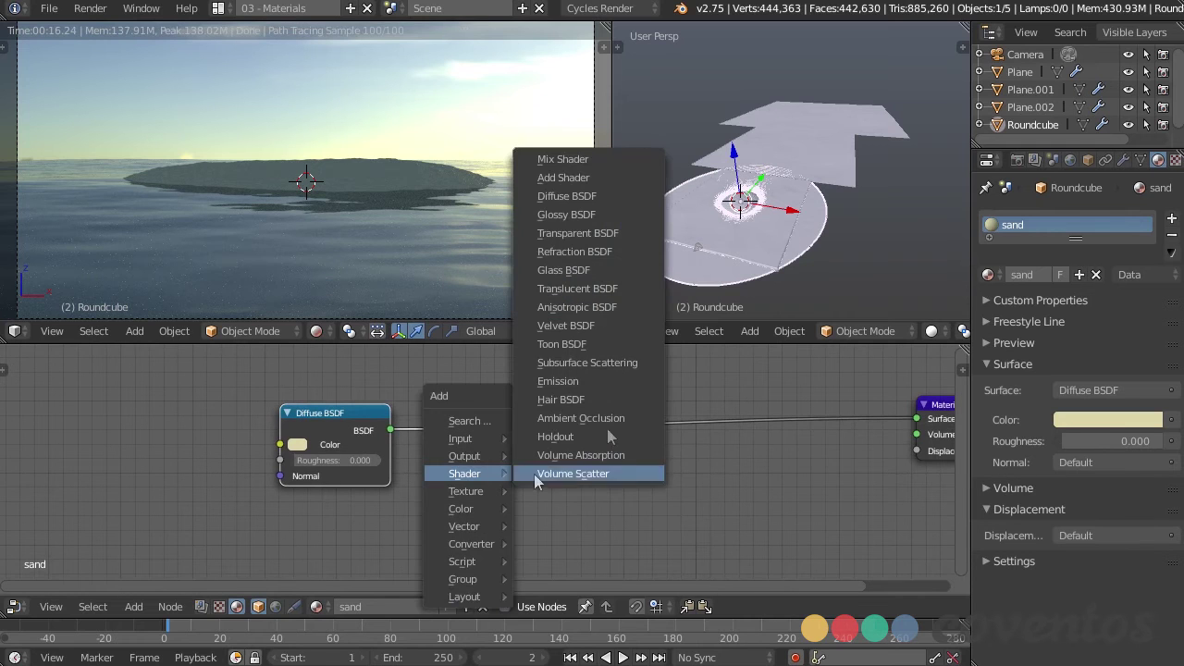
{"action": "left_click", "coordinate": [616, 212]}
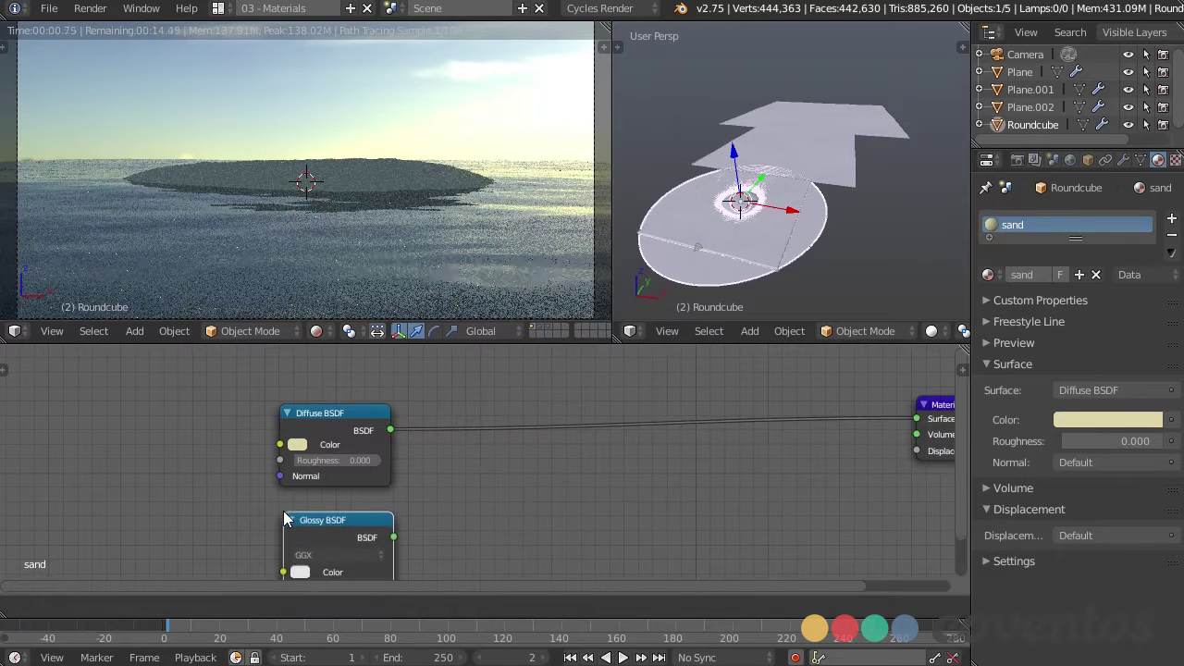
{"action": "left_click", "coordinate": [287, 519]}
{"action": "key", "text": "shift+a"}
{"action": "mouse_move", "coordinate": [574, 461]}
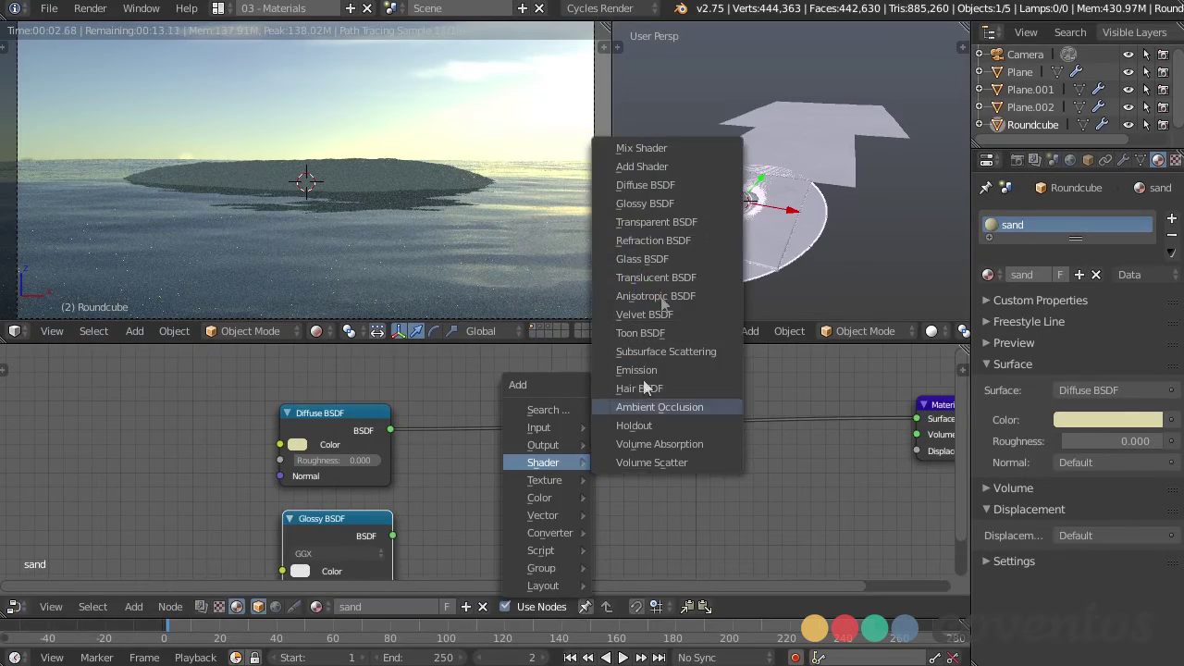
{"action": "left_click", "coordinate": [639, 148]}
{"action": "left_click", "coordinate": [525, 387]}
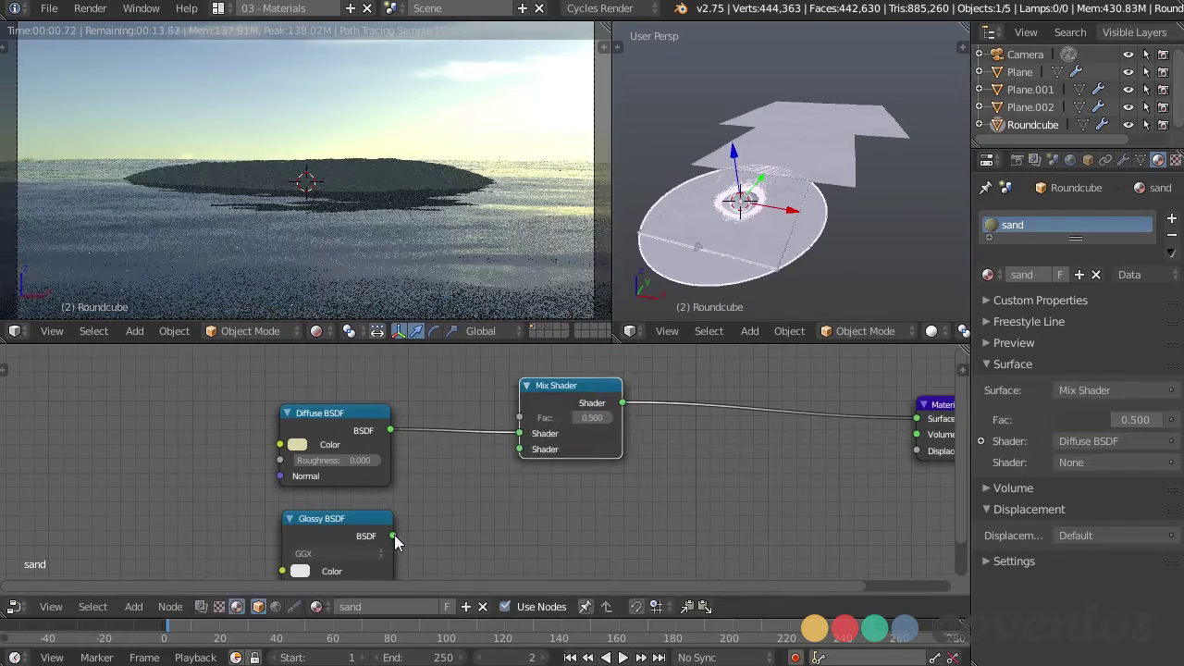
{"action": "left_click_drag", "start_coordinate": [395, 536], "coordinate": [519, 449]}
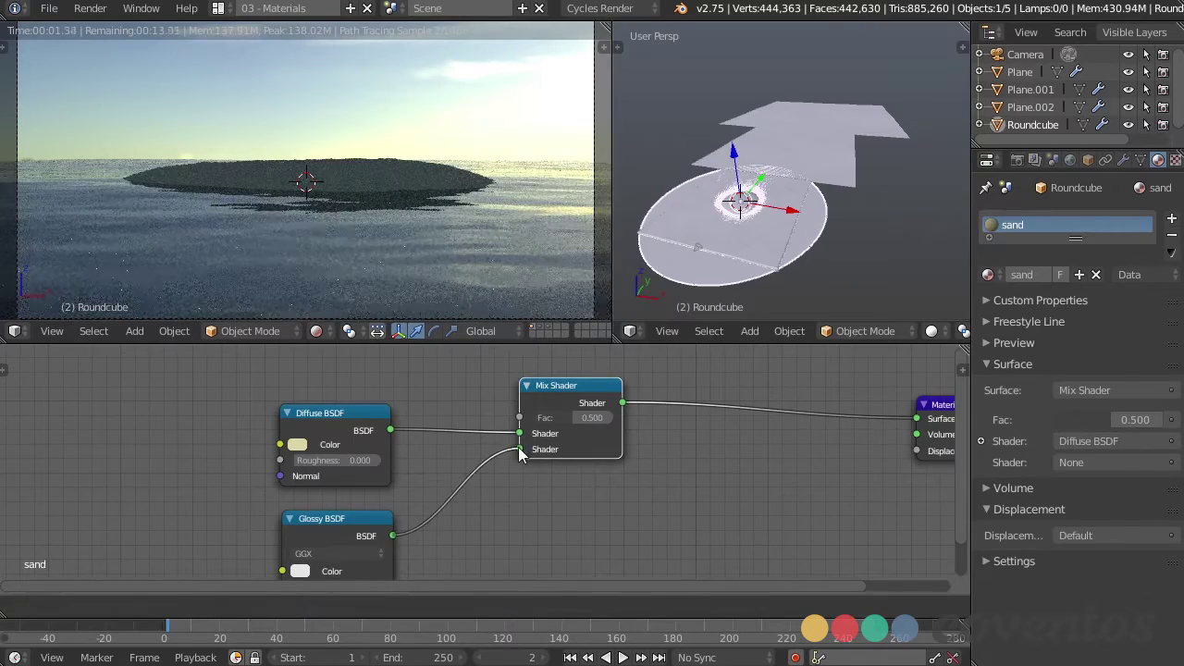
{"action": "middle_click_drag", "start_coordinate": [498, 449], "coordinate": [553, 502]}
Add a Layer Weight node and drive the Mix factor with its Fresnel output.
{"action": "key", "text": "shift+a"}
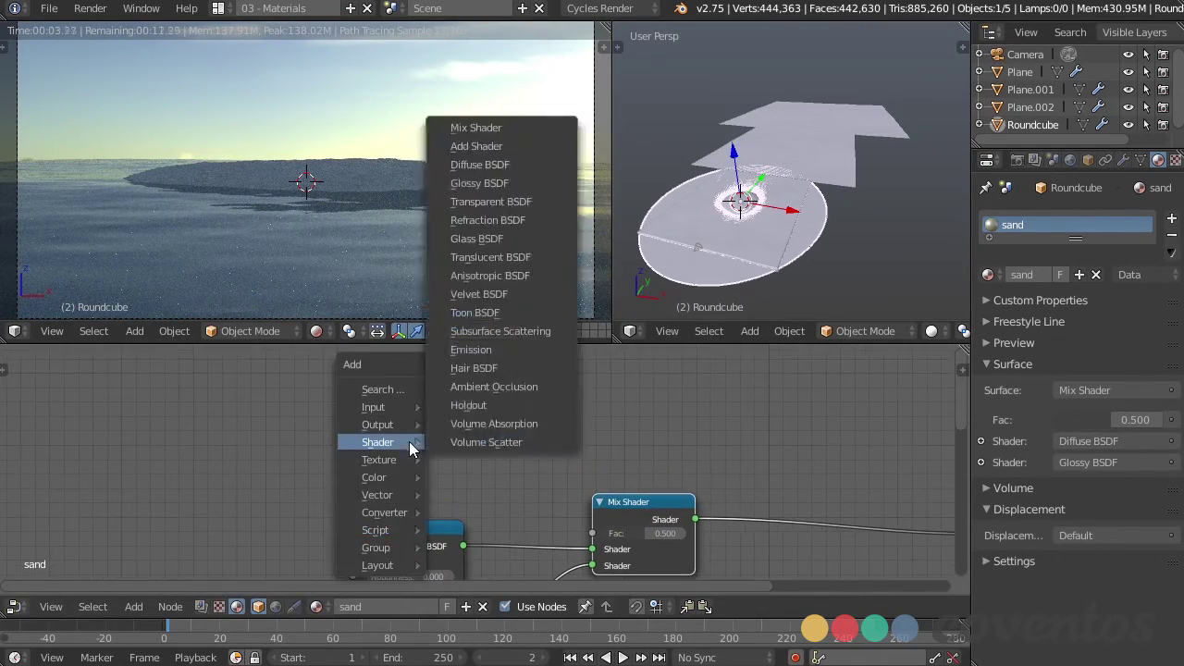
{"action": "mouse_move", "coordinate": [379, 407]}
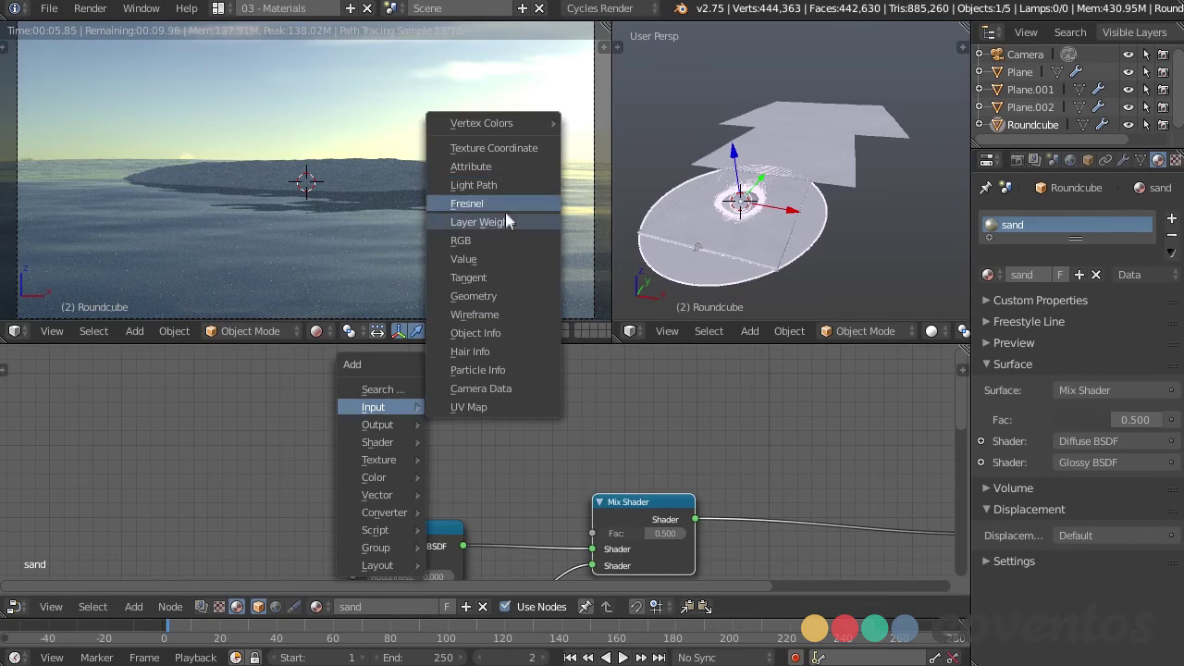
{"action": "left_click", "coordinate": [506, 218]}
{"action": "left_click", "coordinate": [357, 472]}
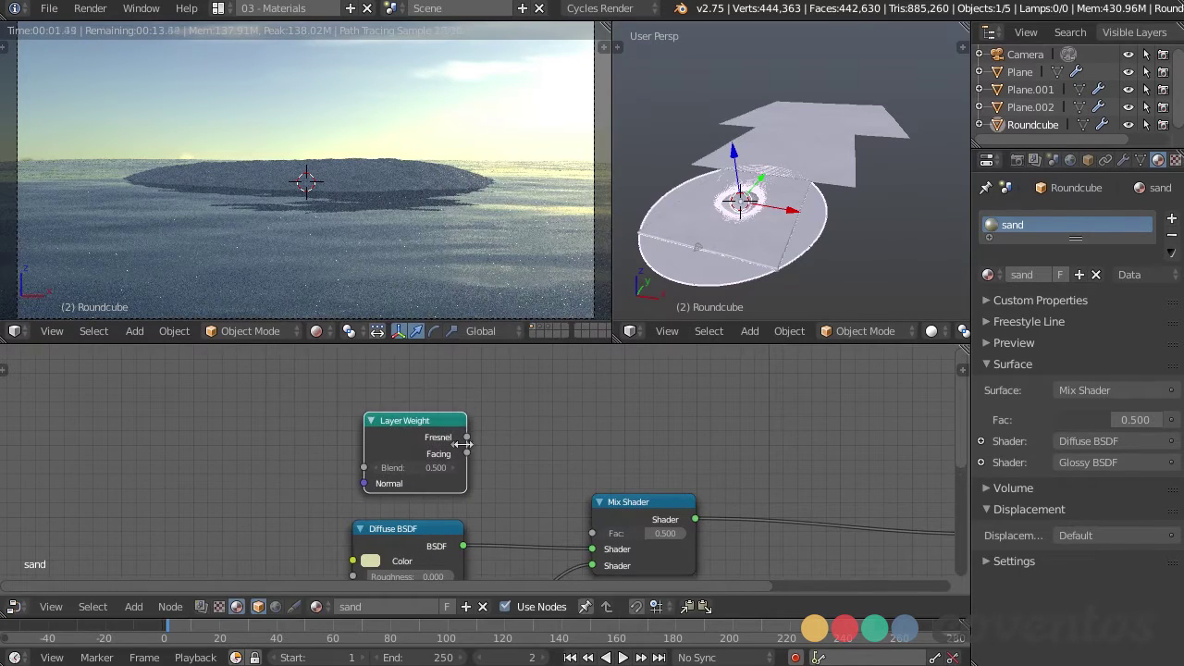
{"action": "left_click_drag", "start_coordinate": [467, 437], "coordinate": [592, 533]}
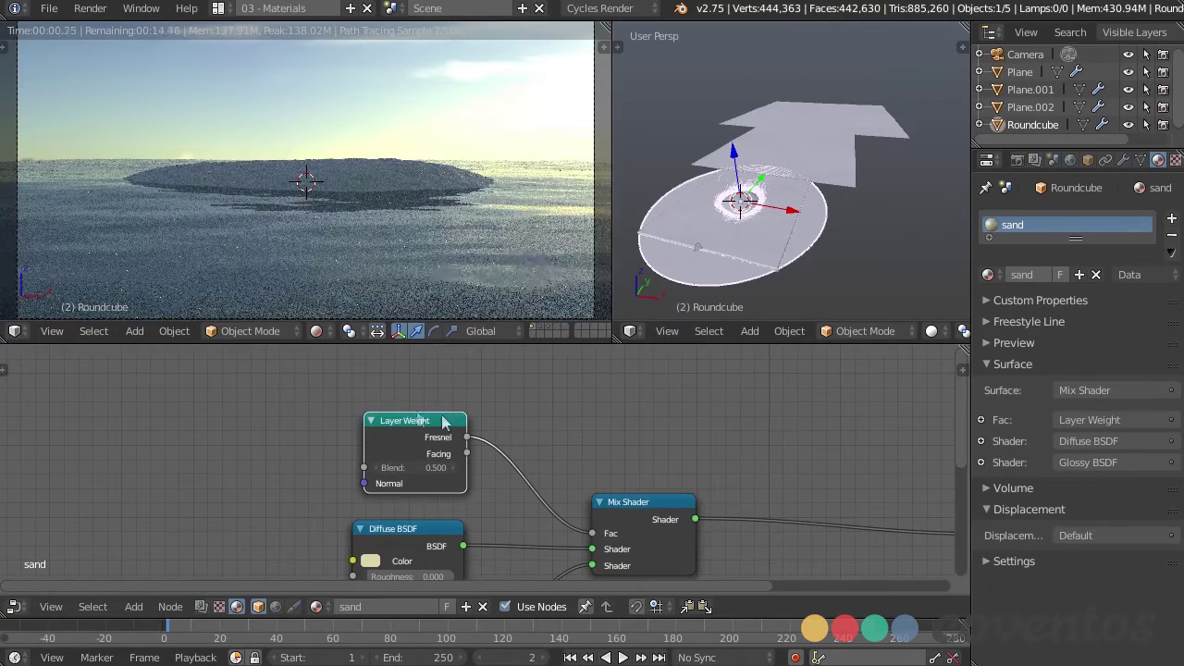
Preview the Layer Weight output, lower its Blend value, then restore the Mix Shader output.
{"action": "left_click", "coordinate": [410, 422], "text": "ctrl+shift"}
{"action": "left_click_drag", "start_coordinate": [400, 469], "coordinate": [363, 474]}
{"action": "scroll", "coordinate": [389, 199], "scroll_direction": "up", "scroll_amount": 2}
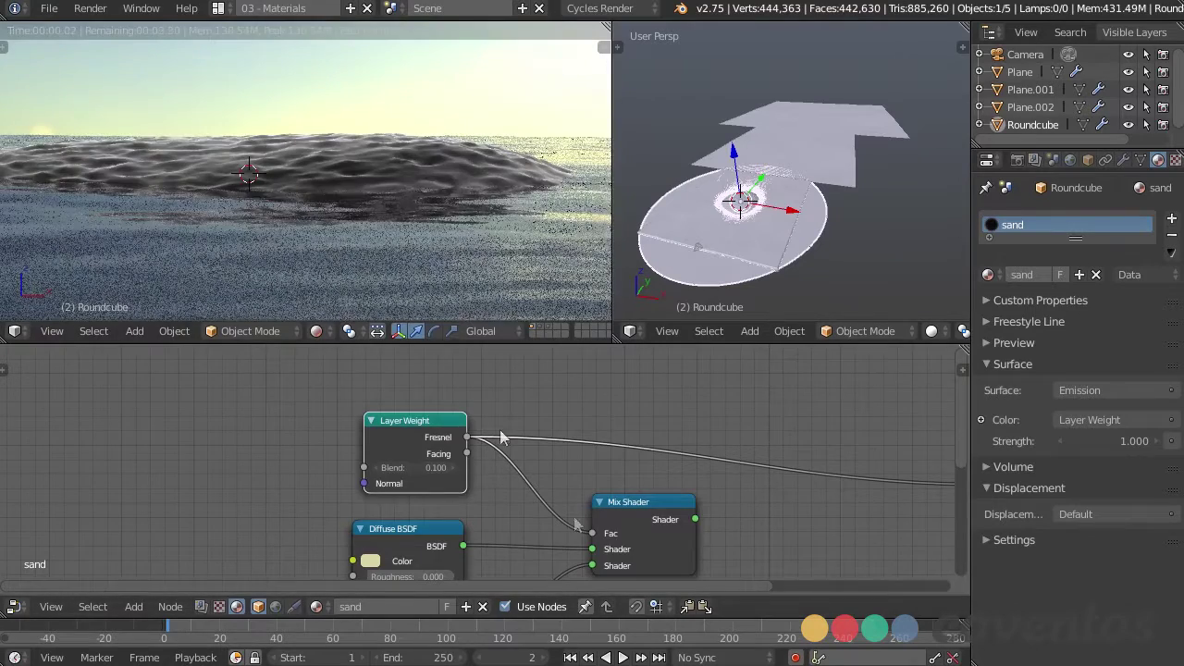
{"action": "middle_click_drag", "start_coordinate": [579, 491], "coordinate": [549, 460]}
{"action": "left_click", "coordinate": [612, 485], "text": "ctrl+shift"}
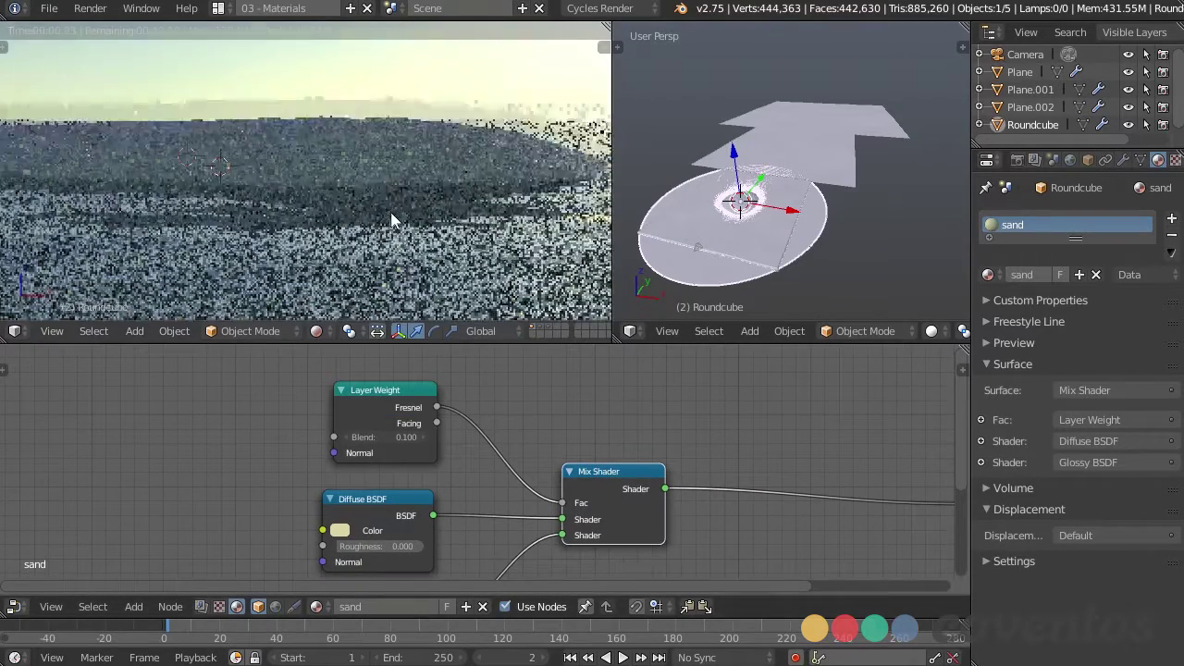
Set the Glossy BSDF roughness to 1.
{"action": "middle_click_drag", "start_coordinate": [489, 192], "coordinate": [317, 185]}
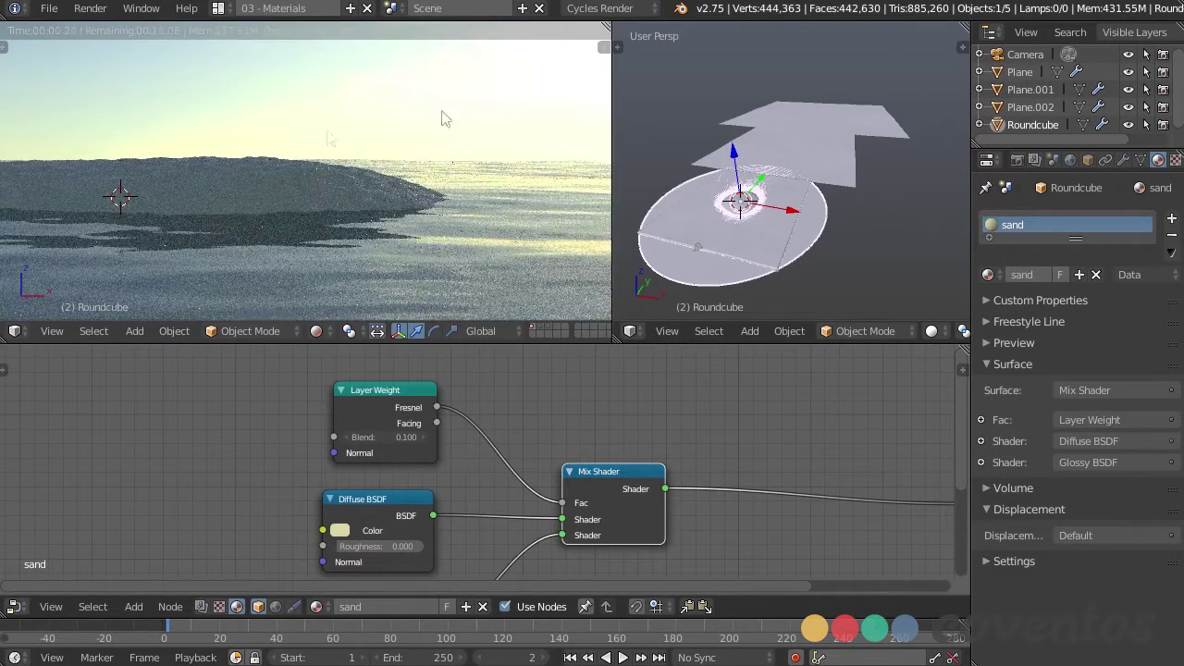
{"action": "middle_click_drag", "start_coordinate": [555, 555], "coordinate": [686, 411]}
{"action": "scroll", "coordinate": [602, 513], "scroll_direction": "up", "scroll_amount": 1}
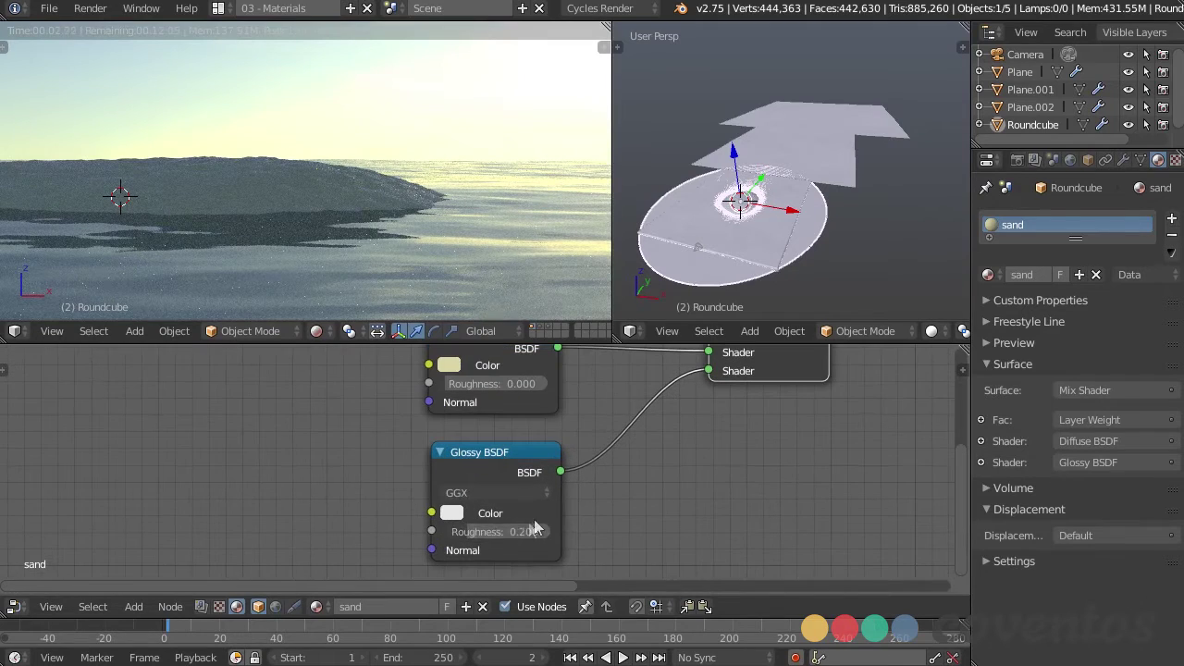
{"action": "double_click", "coordinate": [519, 530]}
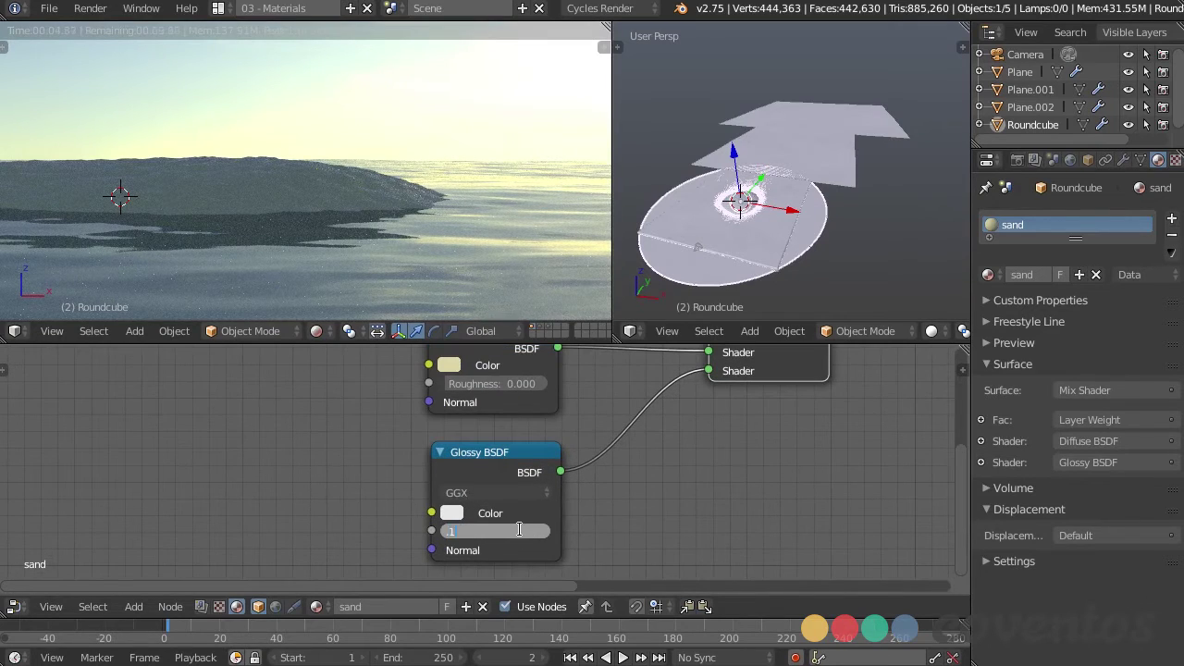
{"action": "type", "text": "1"}
{"action": "key", "text": "Return"}
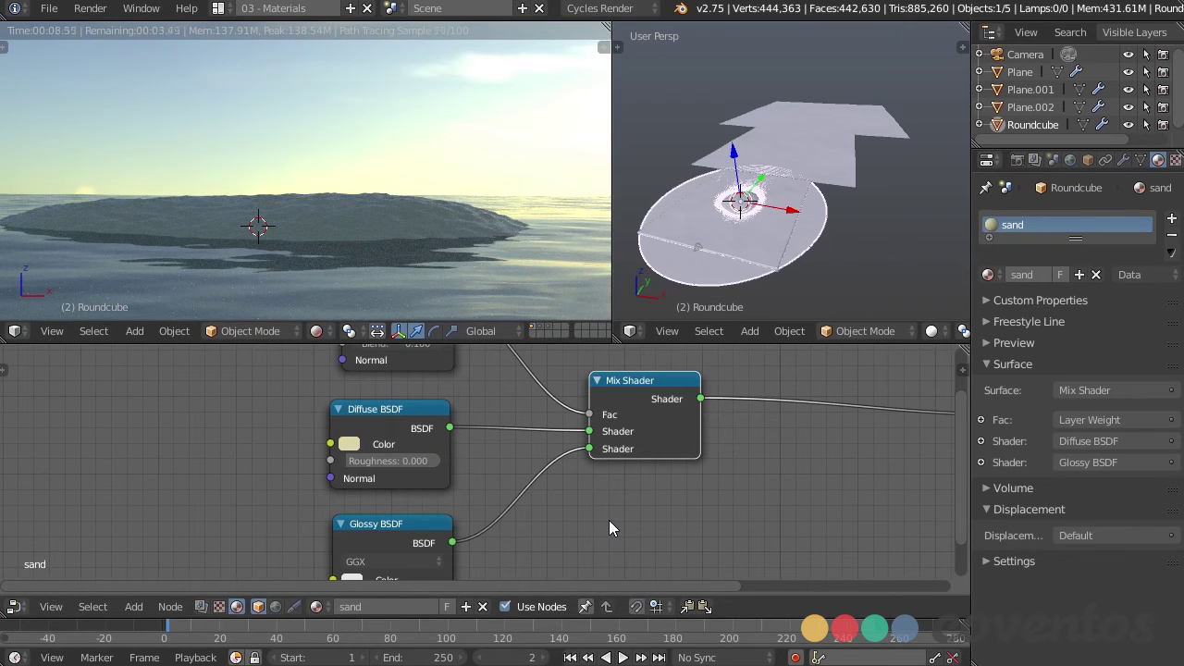
Rearrange the node tree so the Diffuse BSDF sits beside the Glossy node.
{"action": "middle_click_drag", "start_coordinate": [631, 511], "coordinate": [840, 511]}
{"action": "left_click_drag", "start_coordinate": [574, 409], "coordinate": [189, 414]}
{"action": "middle_click_drag", "start_coordinate": [476, 476], "coordinate": [652, 472]}
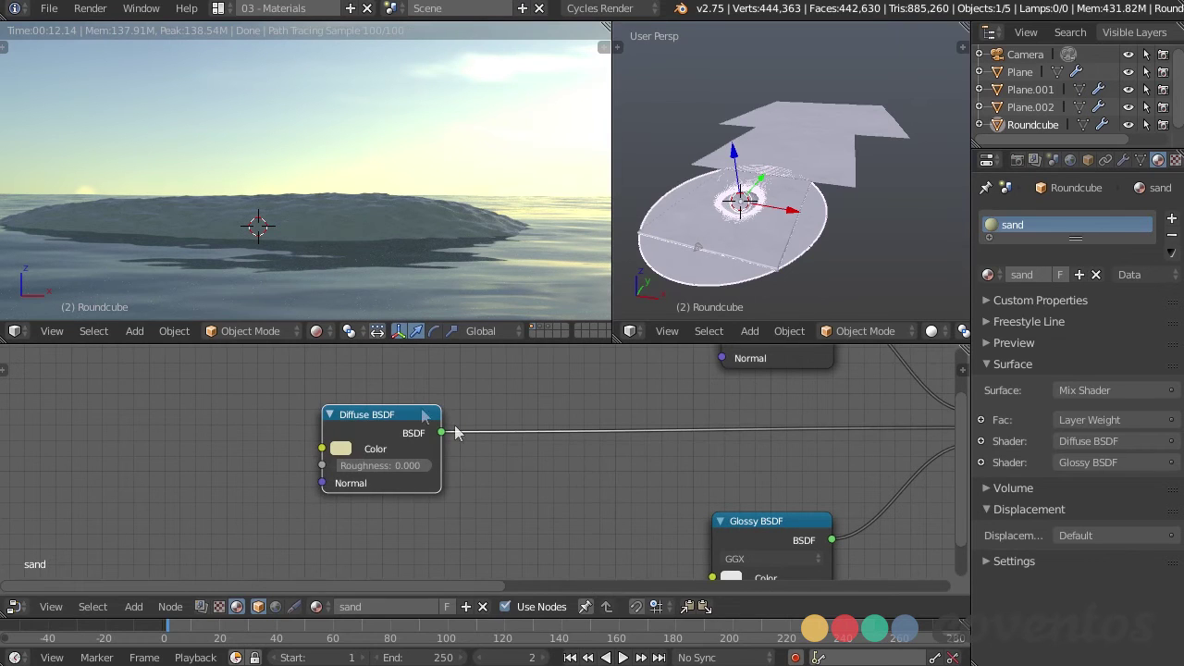
{"action": "left_click_drag", "start_coordinate": [421, 414], "coordinate": [775, 412]}
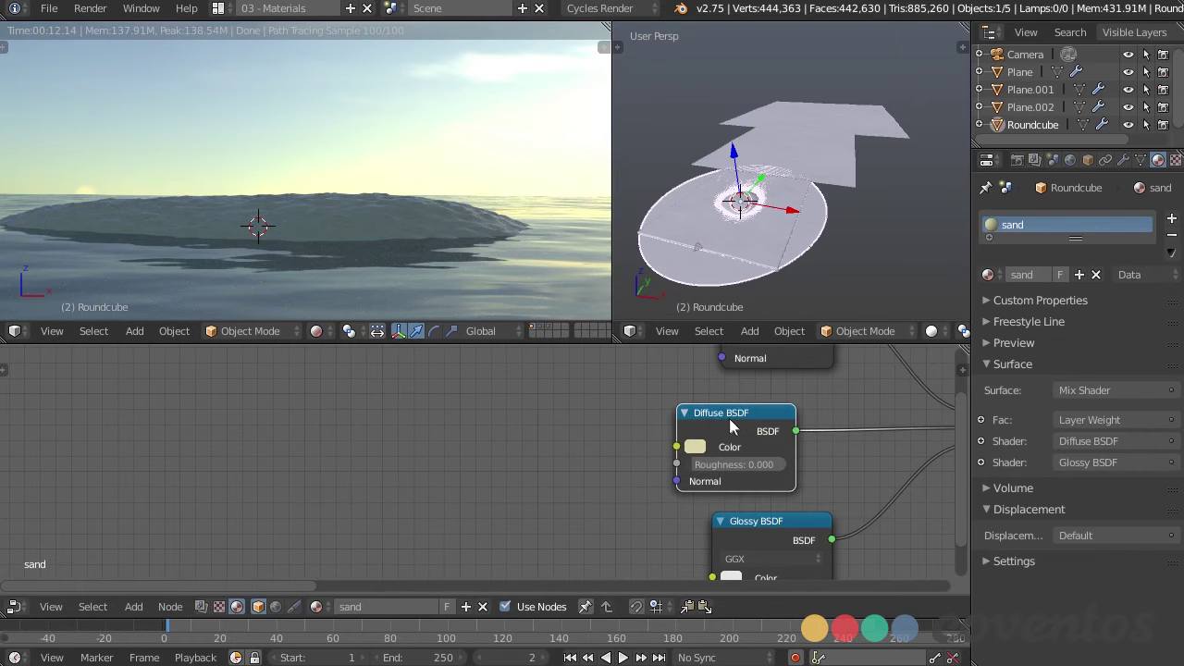
Add a Mix colour node and set its Color1 to the Diffuse's pale yellow.
{"action": "key", "text": "shift+a"}
{"action": "mouse_move", "coordinate": [491, 439]}
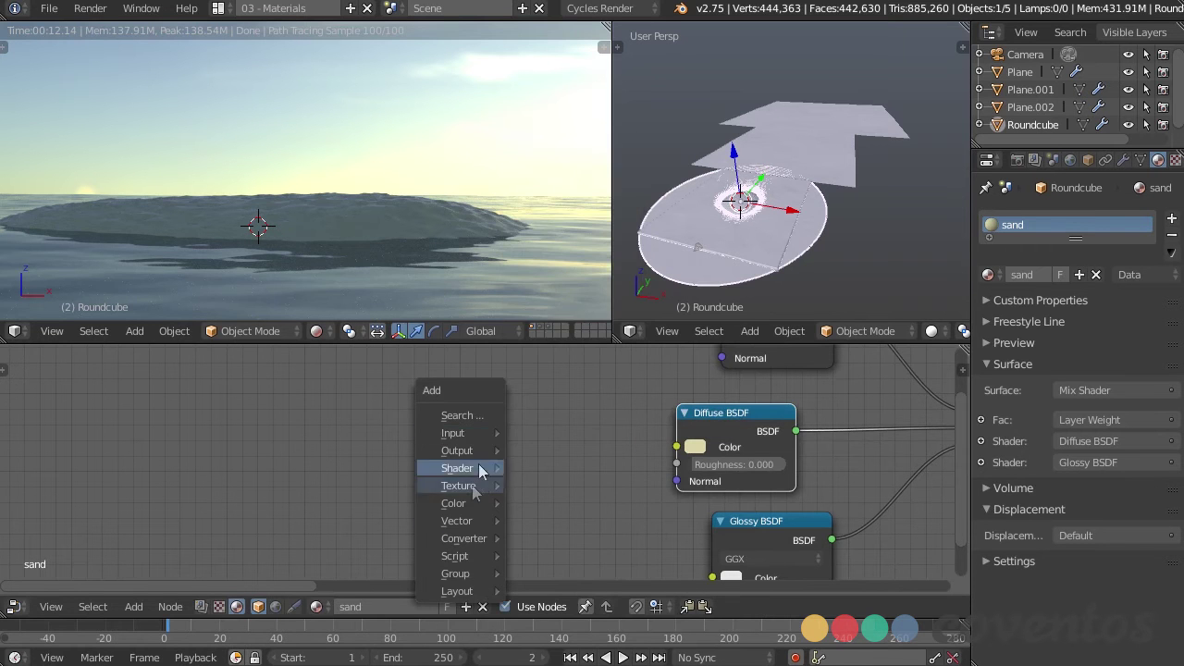
{"action": "mouse_move", "coordinate": [485, 504]}
{"action": "left_click", "coordinate": [548, 504]}
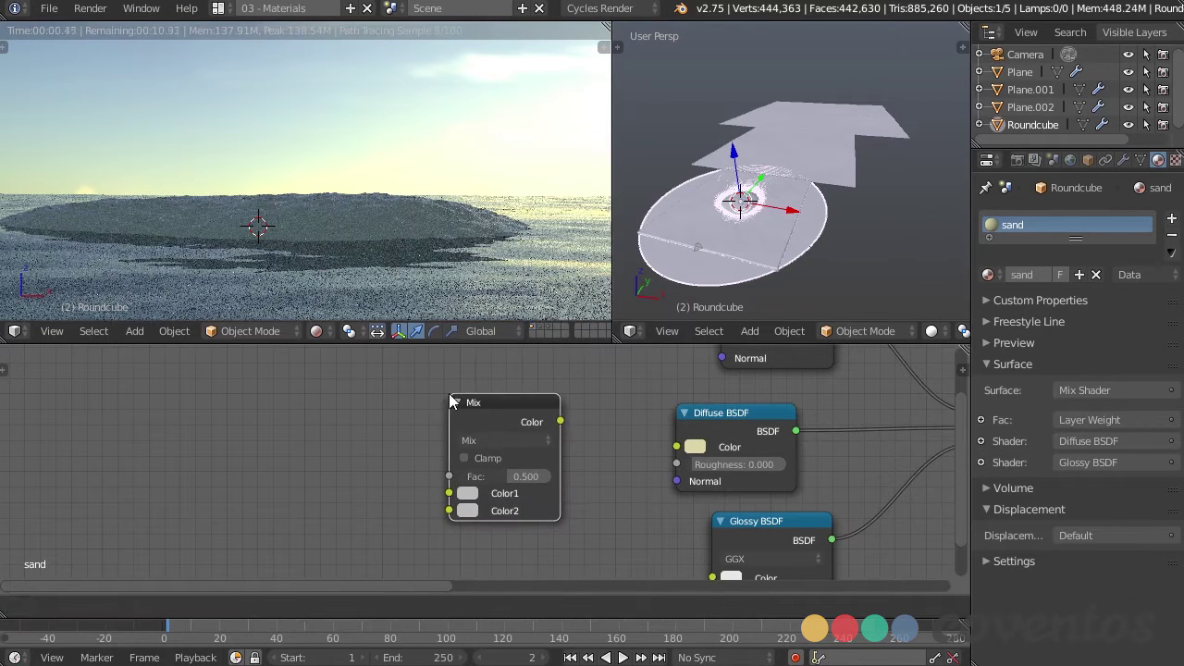
{"action": "left_click", "coordinate": [475, 500]}
{"action": "left_click", "coordinate": [474, 500]}
{"action": "left_click", "coordinate": [586, 431]}
{"action": "left_click", "coordinate": [694, 448]}
Make Color2 a darker olive (0.545, 0.508, 0.292) and link the Mix into Diffuse Color.
{"action": "left_click", "coordinate": [467, 511]}
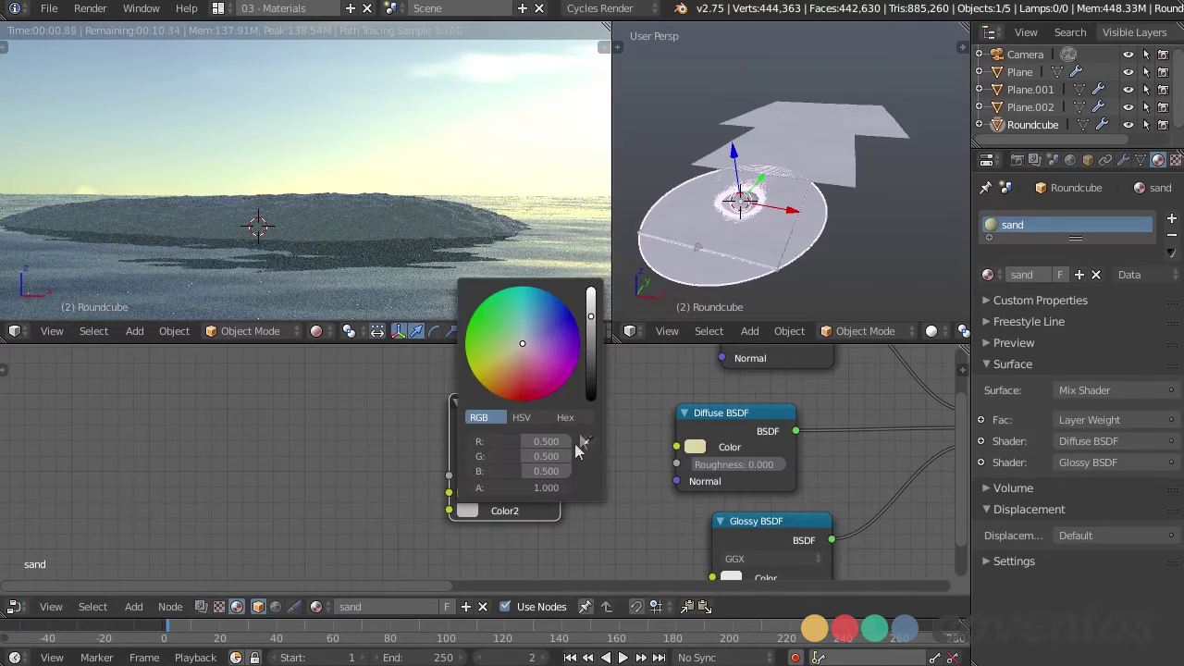
{"action": "left_click", "coordinate": [589, 442]}
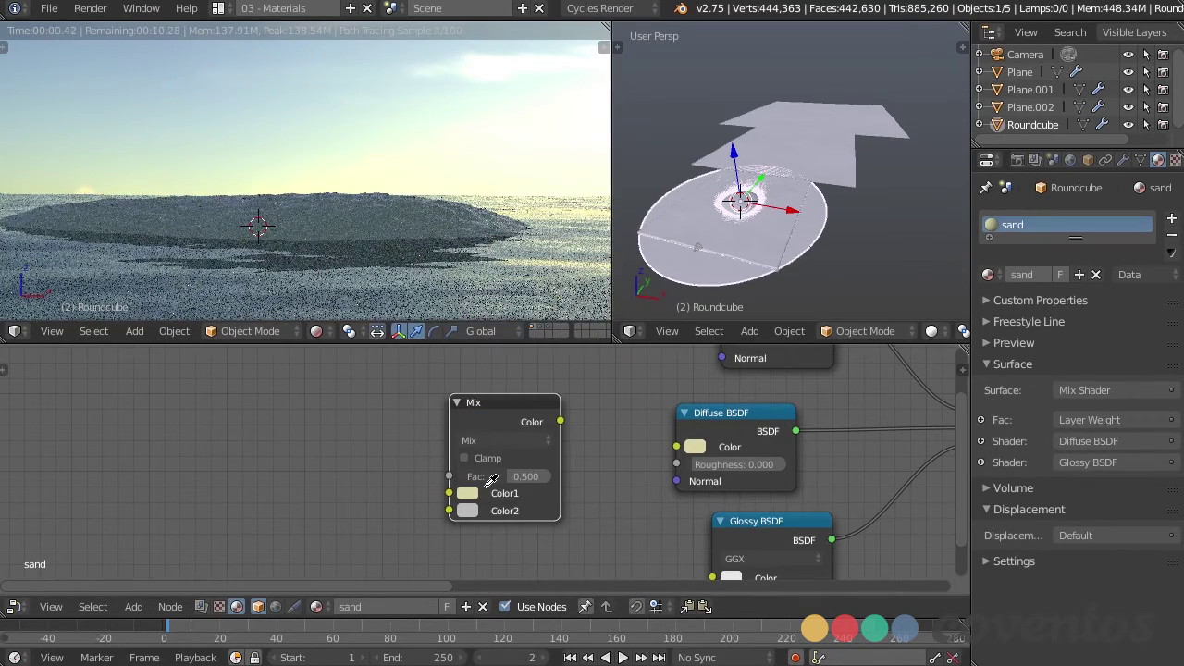
{"action": "left_click", "coordinate": [471, 496]}
{"action": "left_click_drag", "start_coordinate": [592, 302], "coordinate": [594, 350]}
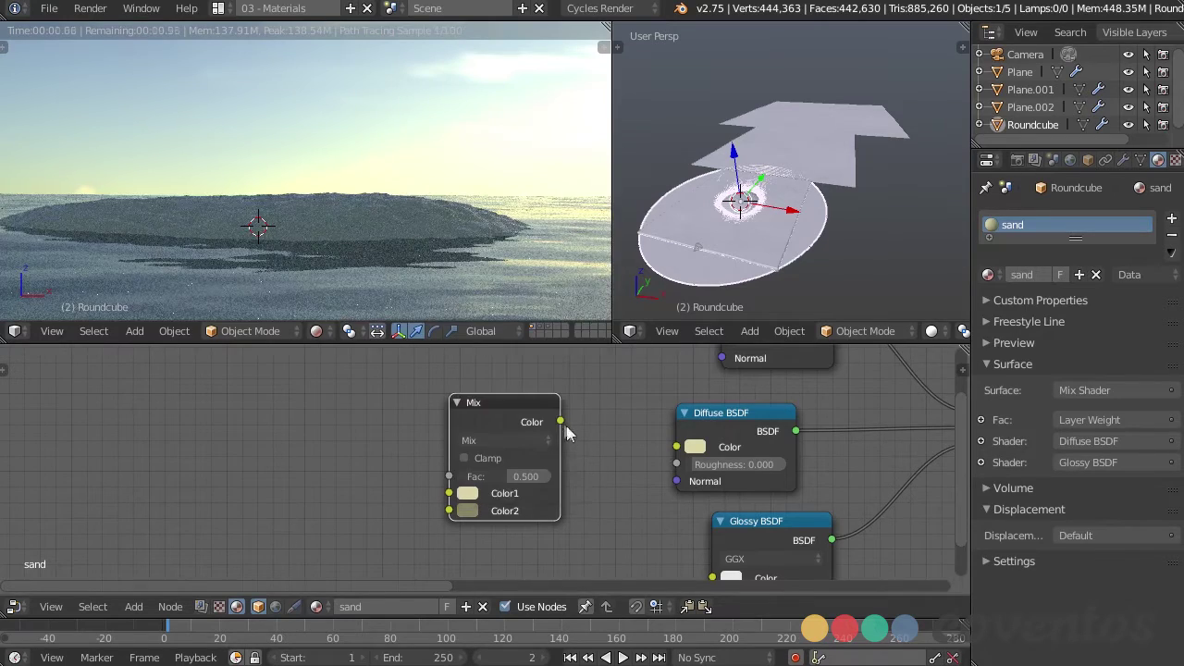
{"action": "left_click_drag", "start_coordinate": [560, 421], "coordinate": [677, 447]}
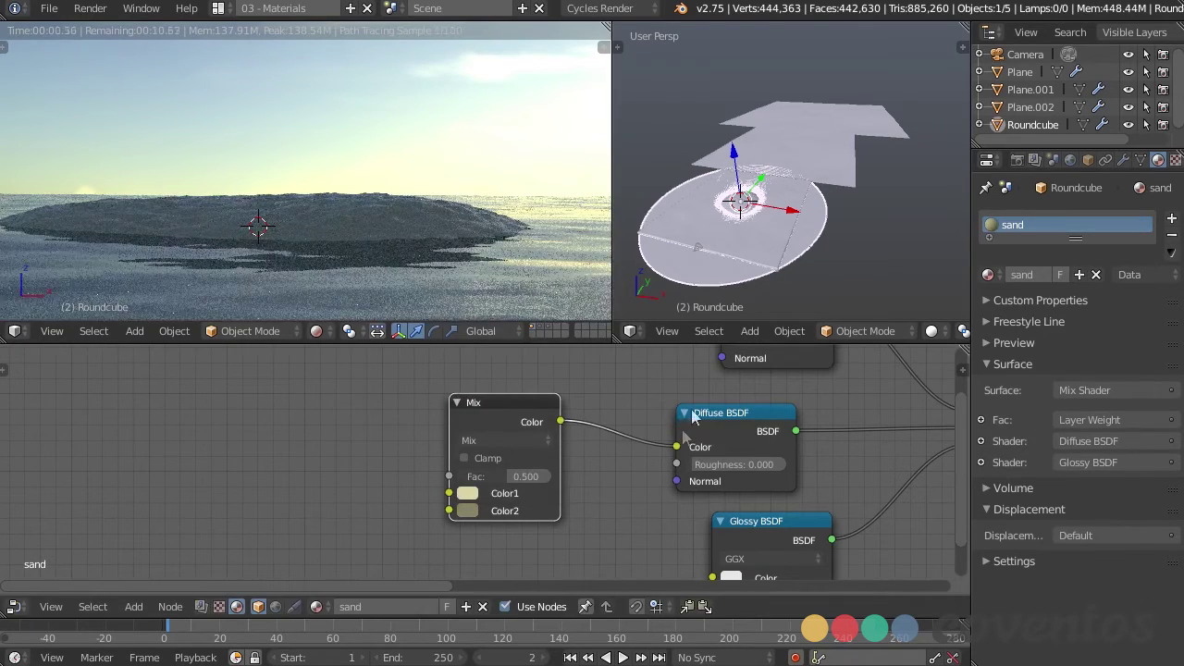
{"action": "scroll", "coordinate": [607, 490], "scroll_direction": "down", "scroll_amount": 1}
{"action": "middle_click_drag", "start_coordinate": [607, 491], "coordinate": [658, 491]}
{"action": "left_click_drag", "start_coordinate": [573, 409], "coordinate": [617, 412]}
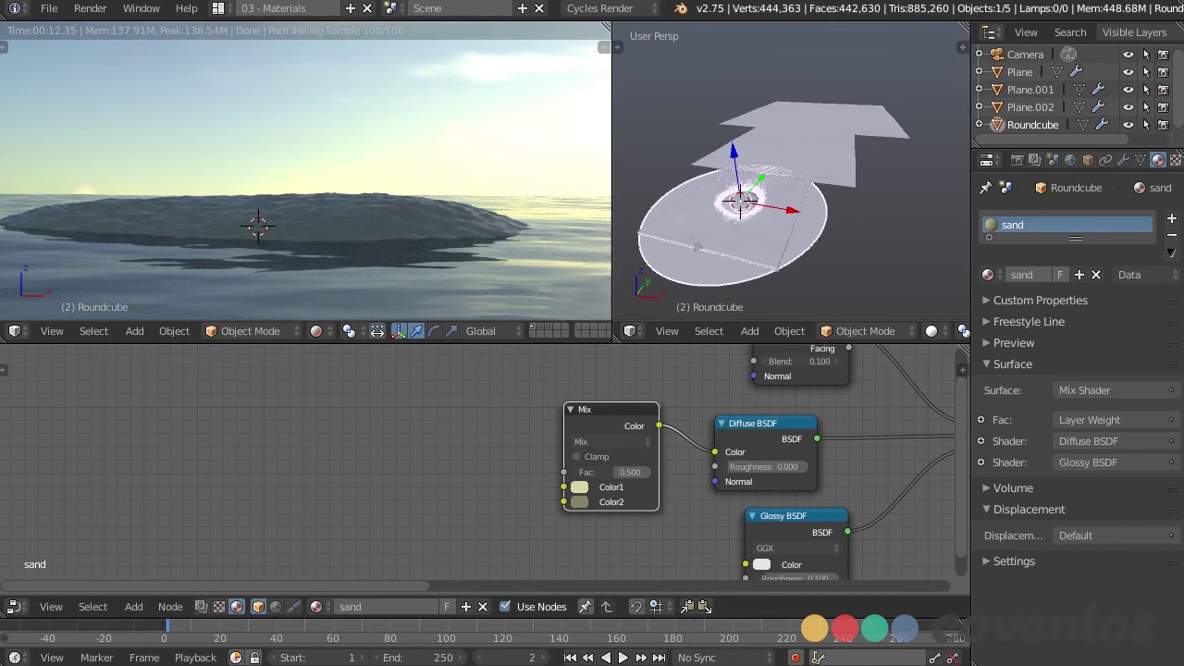
Add a Gradient Texture driving the Mix factor and preview it from the top view.
{"action": "middle_click_drag", "start_coordinate": [365, 453], "coordinate": [417, 454]}
{"action": "key", "text": "shift+a"}
{"action": "mouse_move", "coordinate": [379, 460]}
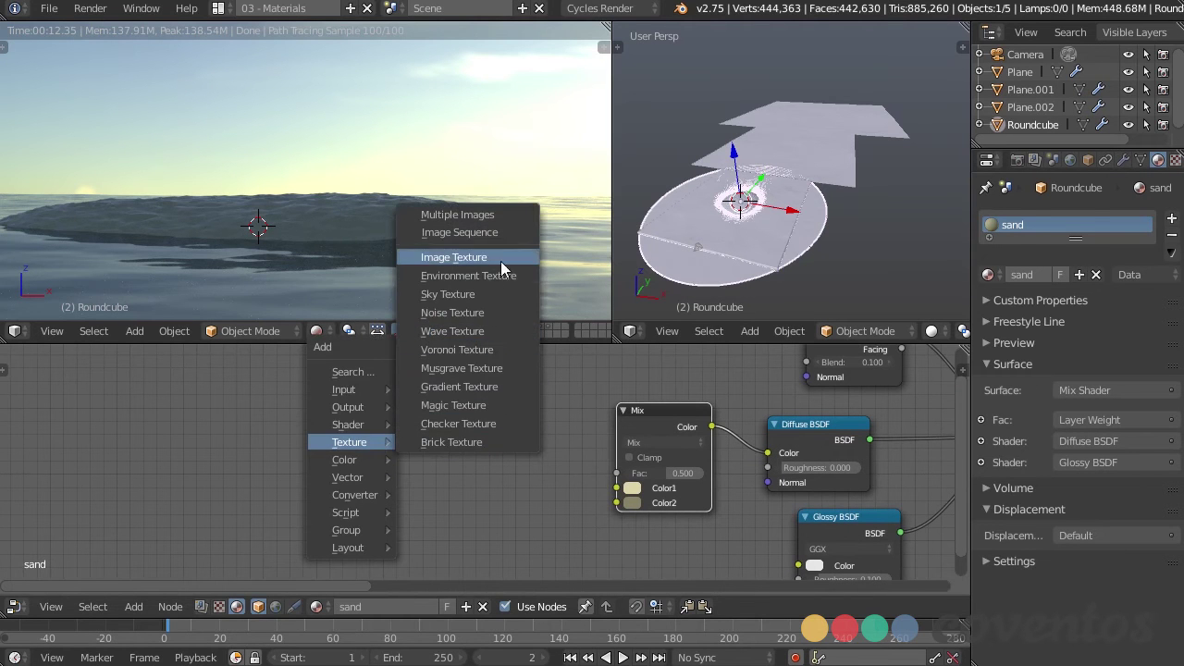
{"action": "left_click", "coordinate": [481, 386]}
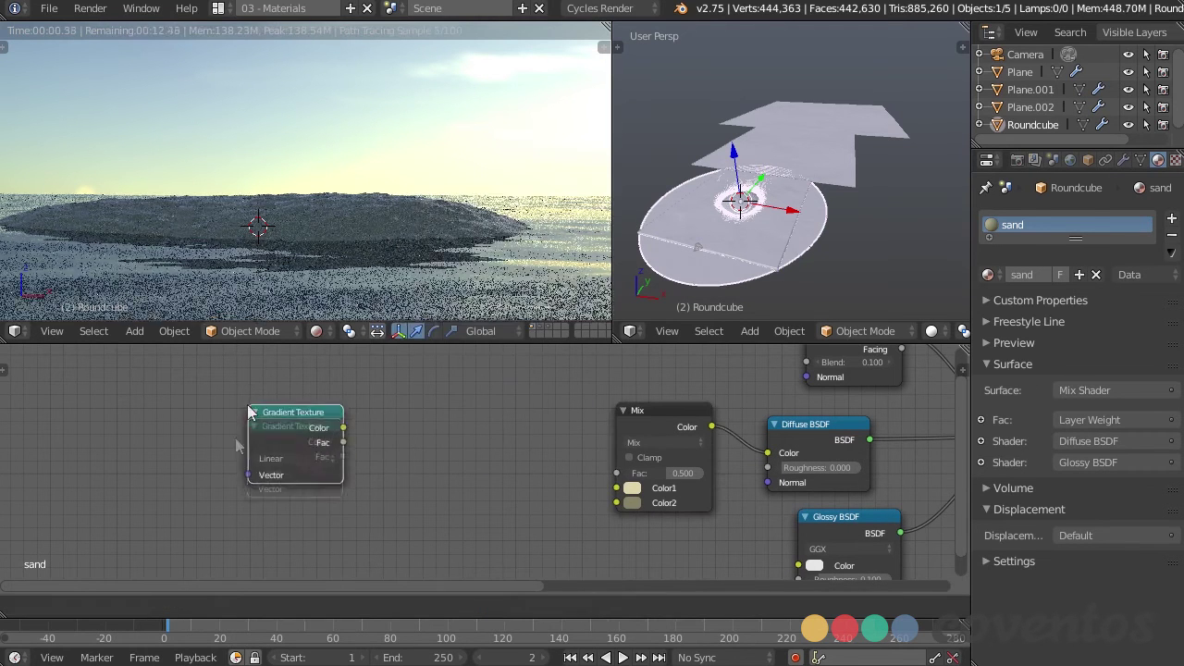
{"action": "left_click", "coordinate": [334, 446]}
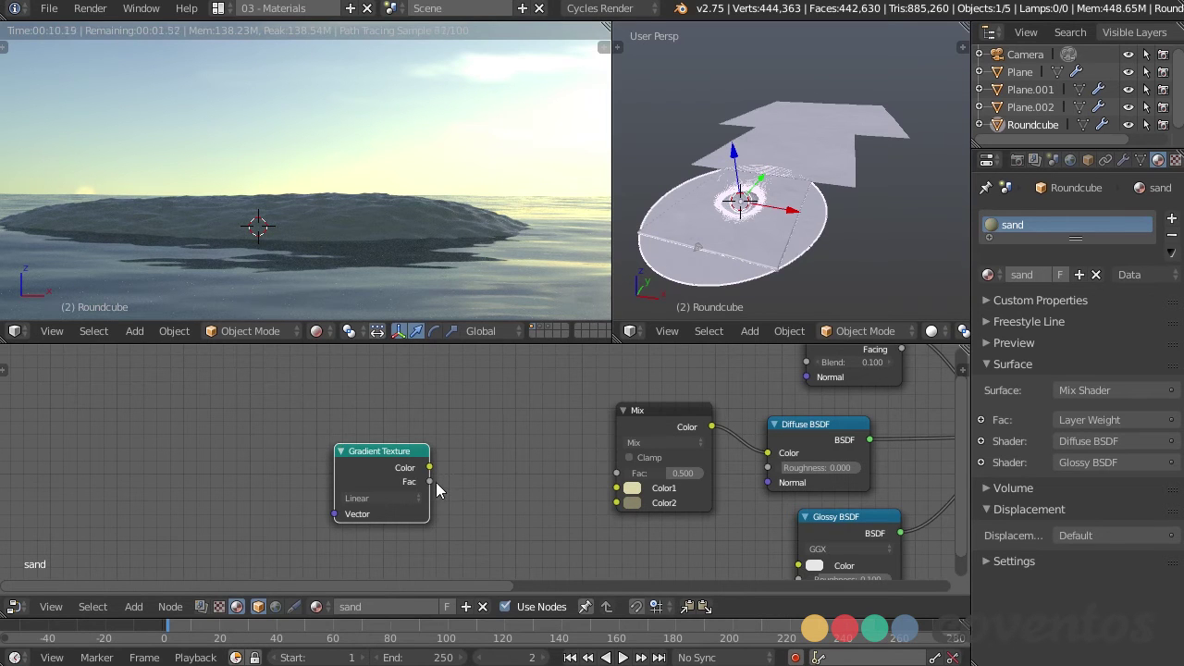
{"action": "middle_click_drag", "start_coordinate": [439, 491], "coordinate": [428, 505]}
{"action": "left_click_drag", "start_coordinate": [417, 493], "coordinate": [603, 485]}
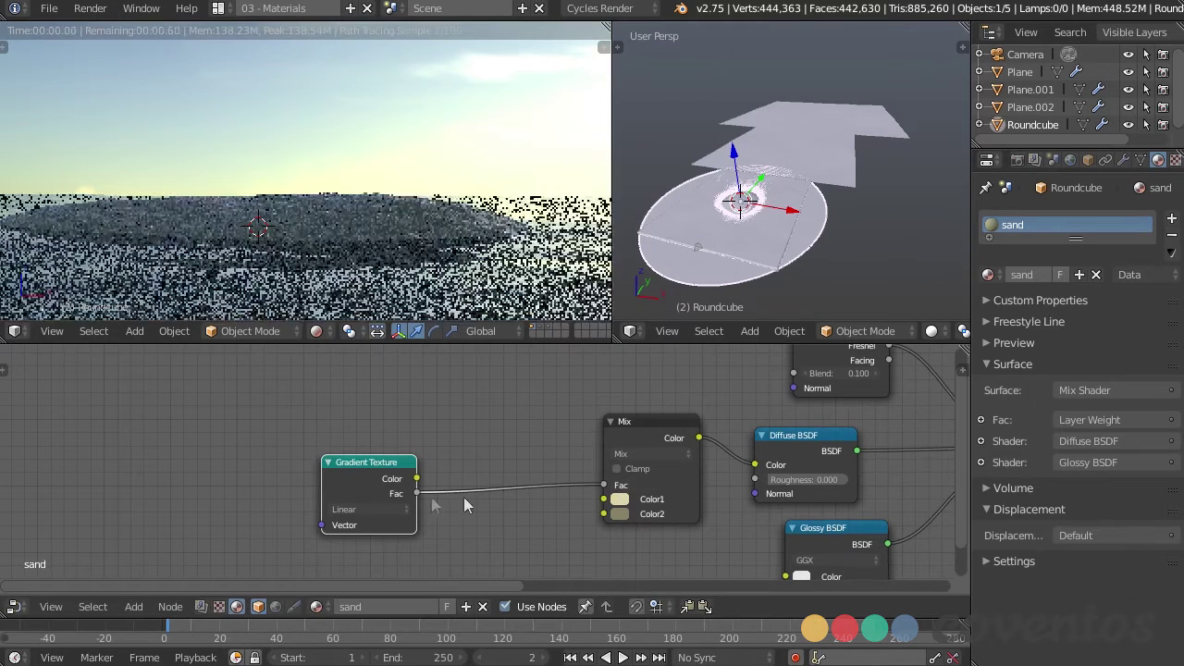
{"action": "middle_click_drag", "start_coordinate": [511, 511], "coordinate": [608, 507]}
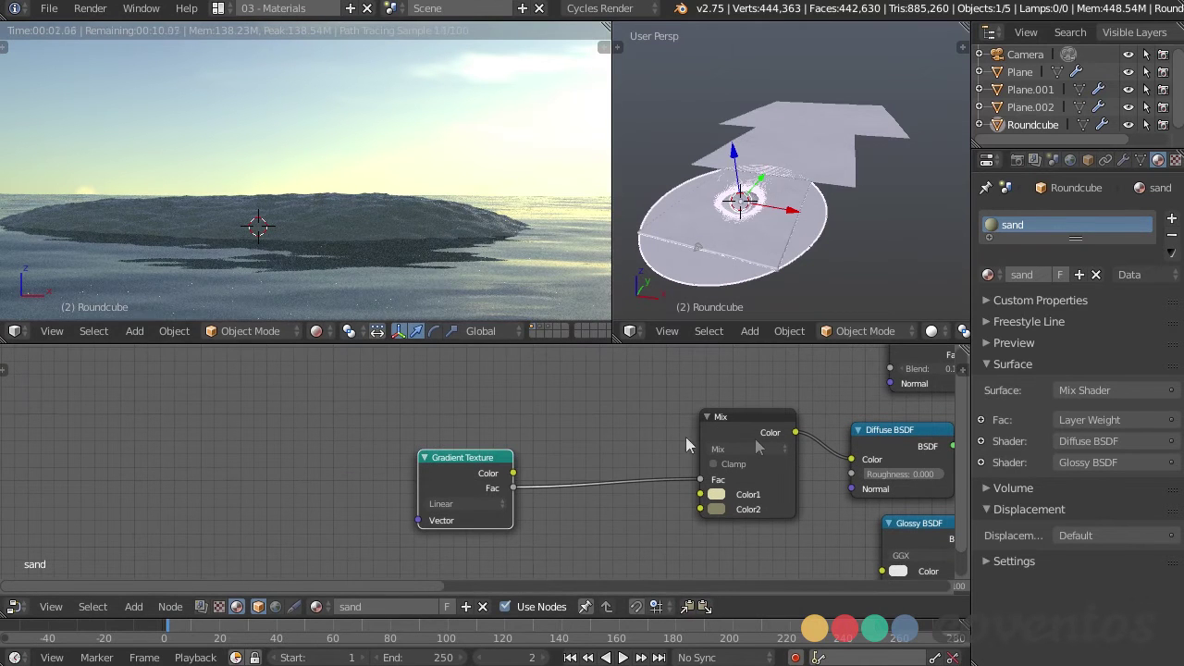
{"action": "left_click", "coordinate": [480, 478], "text": "ctrl+shift"}
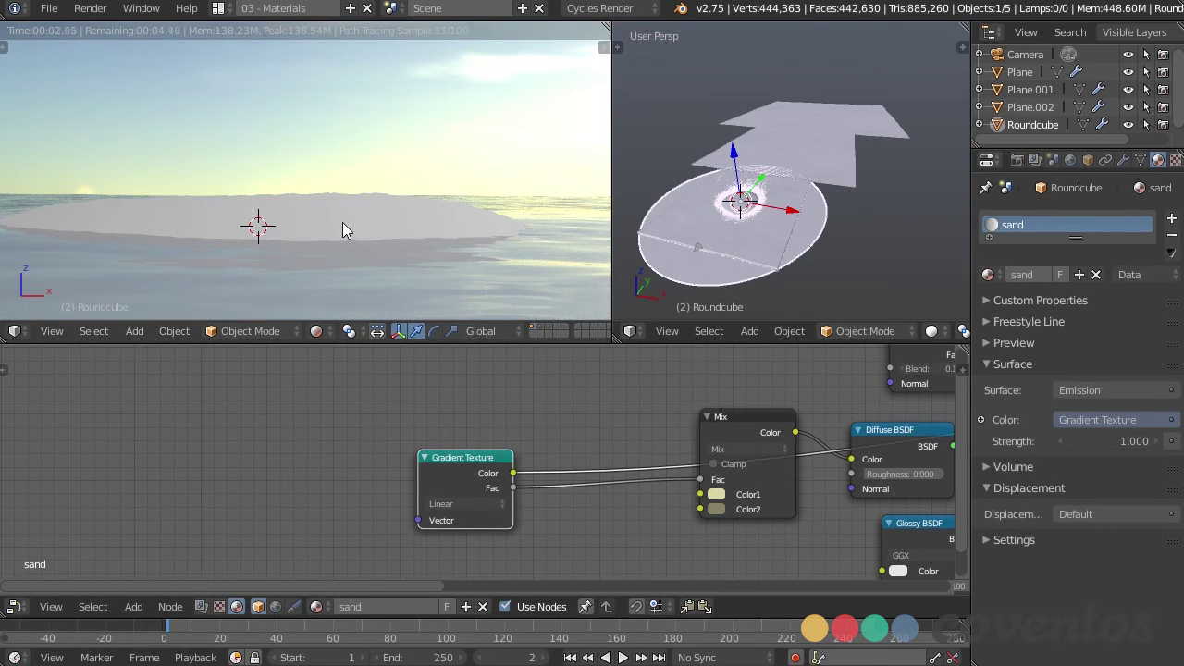
{"action": "key", "text": "KP_7"}
{"action": "scroll", "coordinate": [338, 222], "scroll_direction": "up", "scroll_amount": 3}
{"action": "scroll", "coordinate": [352, 268], "scroll_direction": "down", "scroll_amount": 2}
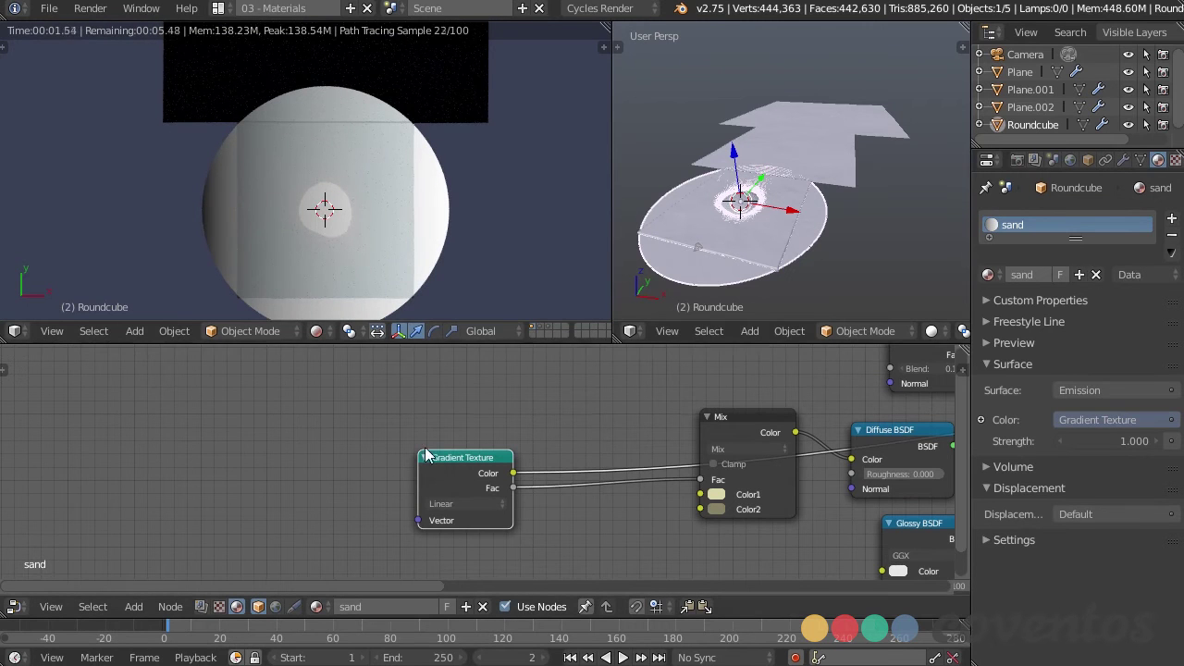
Add a Texture Coordinate node and feed its Object output into the gradient's Vector.
{"action": "middle_click_drag", "start_coordinate": [426, 453], "coordinate": [622, 452]}
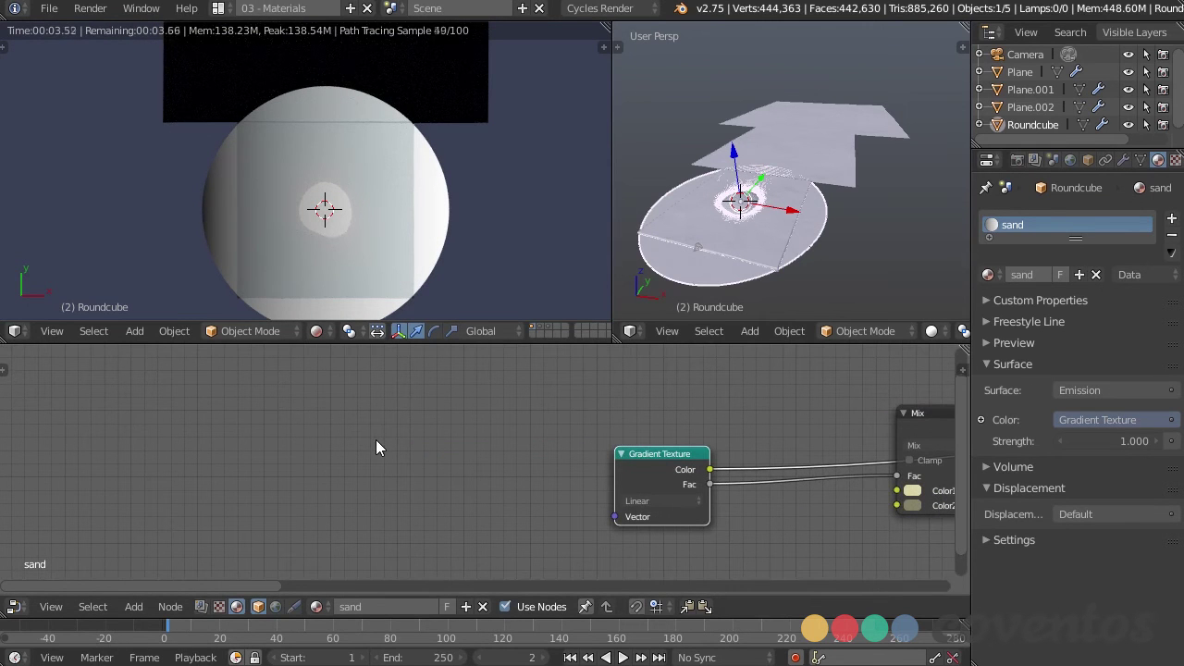
{"action": "key", "text": "shift+a"}
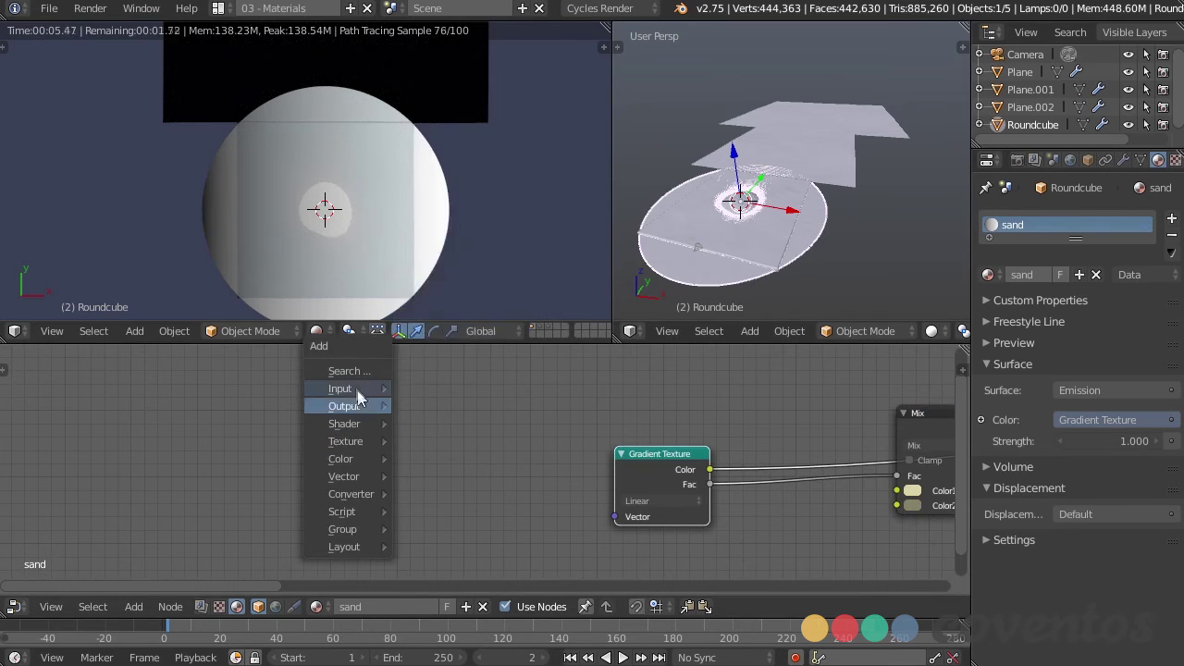
{"action": "mouse_move", "coordinate": [355, 387]}
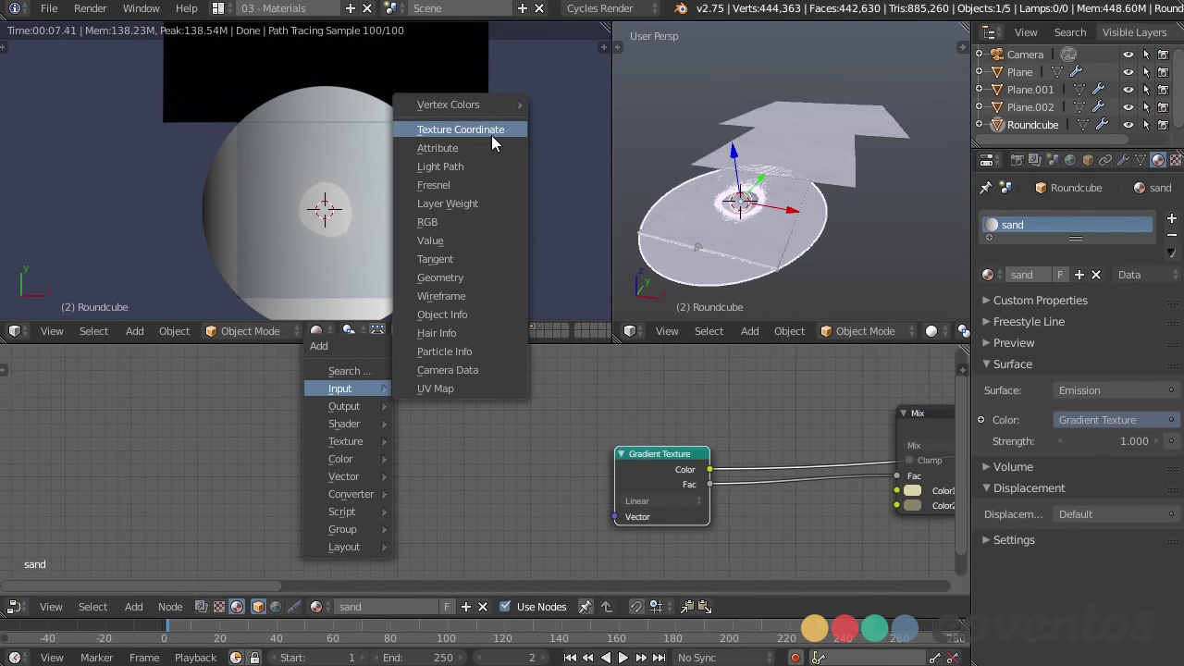
{"action": "left_click", "coordinate": [492, 135]}
{"action": "left_click", "coordinate": [358, 385]}
{"action": "scroll", "coordinate": [434, 454], "scroll_direction": "up", "scroll_amount": 1}
{"action": "middle_click_drag", "start_coordinate": [433, 453], "coordinate": [404, 441]}
{"action": "scroll", "coordinate": [365, 434], "scroll_direction": "up", "scroll_amount": 1}
{"action": "left_click_drag", "start_coordinate": [166, 462], "coordinate": [137, 463]}
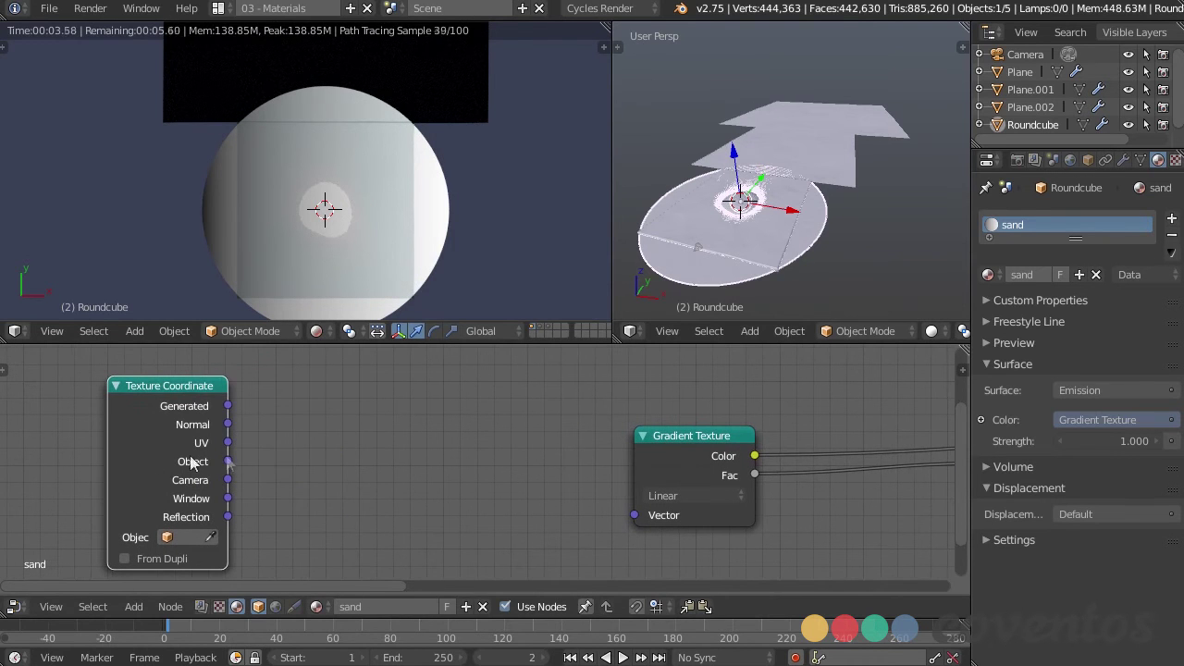
{"action": "left_click_drag", "start_coordinate": [229, 461], "coordinate": [635, 515]}
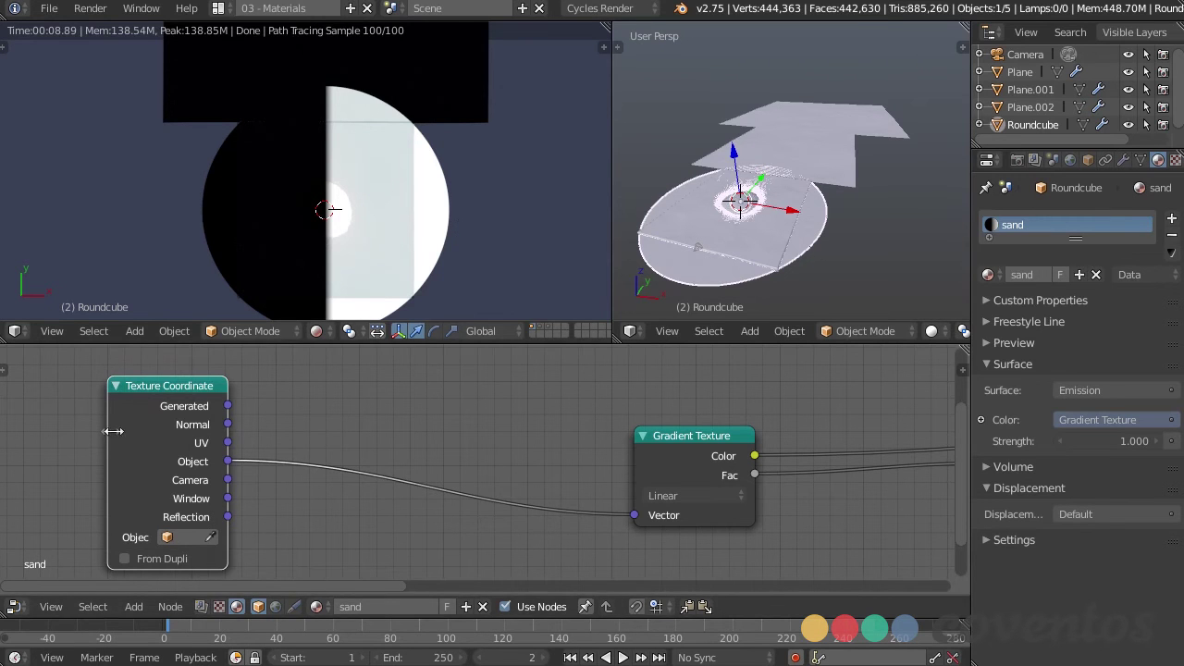
{"action": "left_click_drag", "start_coordinate": [158, 424], "coordinate": [98, 433]}
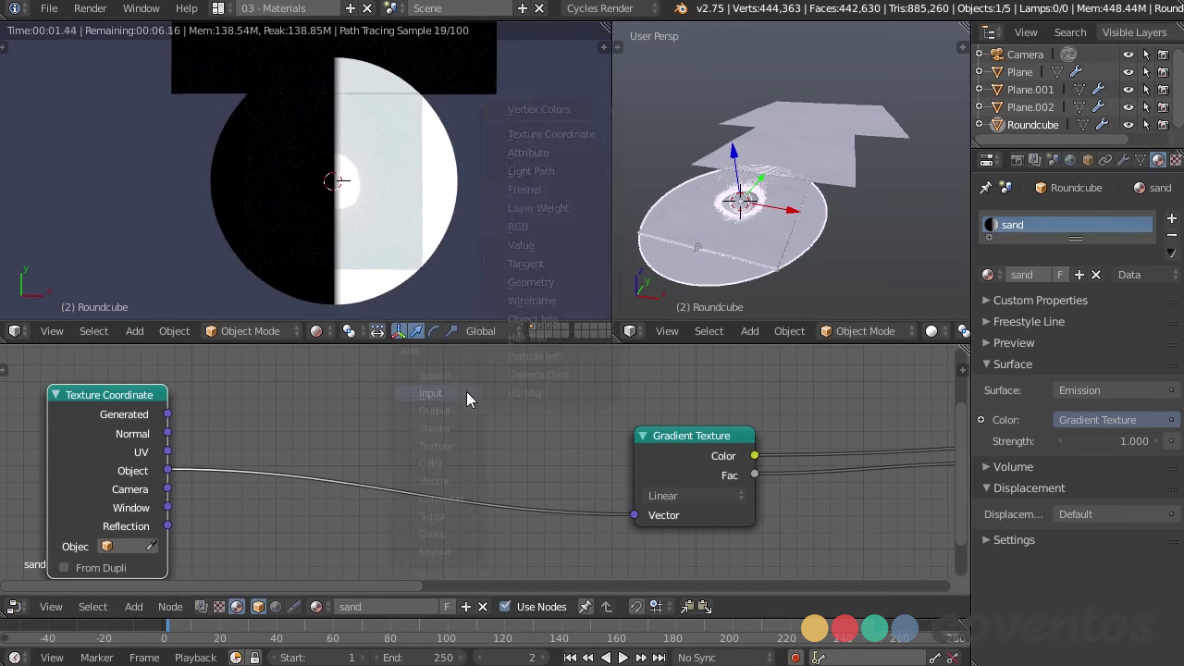
Insert a Mapping node between Texture Coordinate and Gradient Texture with Y rotation -90°.
{"action": "key", "text": "shift+a"}
{"action": "mouse_move", "coordinate": [435, 481]}
{"action": "left_click", "coordinate": [527, 481]}
{"action": "left_click", "coordinate": [223, 377]}
{"action": "middle_click_drag", "start_coordinate": [503, 474], "coordinate": [524, 448]}
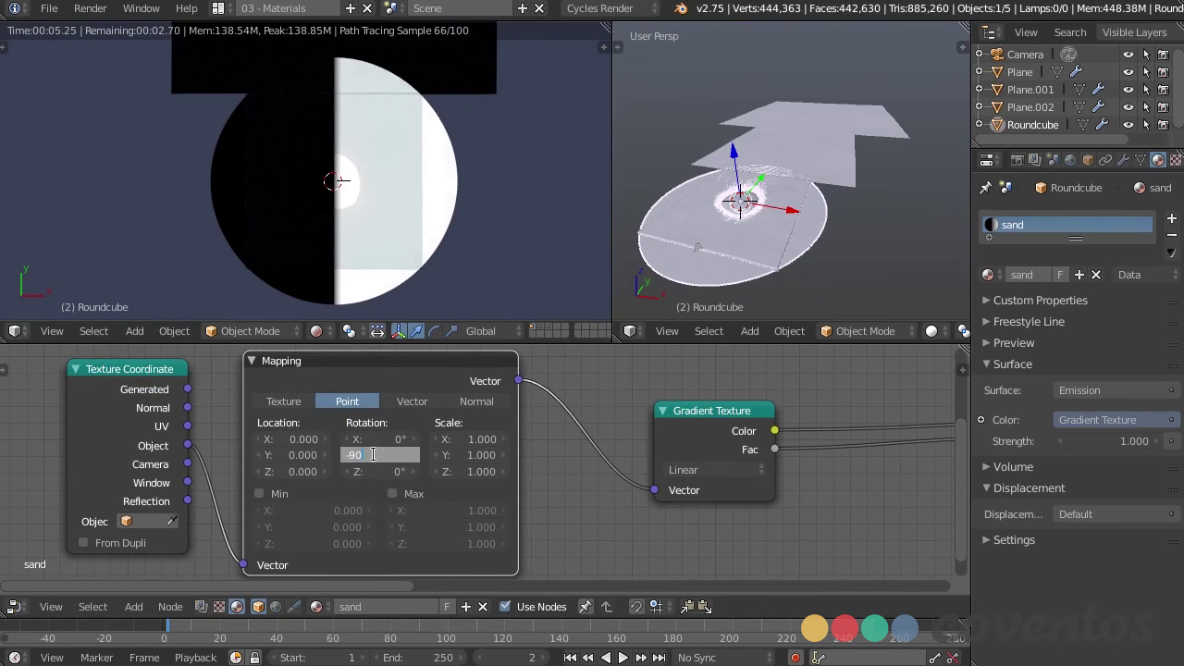
{"action": "key", "text": "Return"}
Switch to camera view and orbit the viewport to inspect the disc.
{"action": "key", "text": "KP_0"}
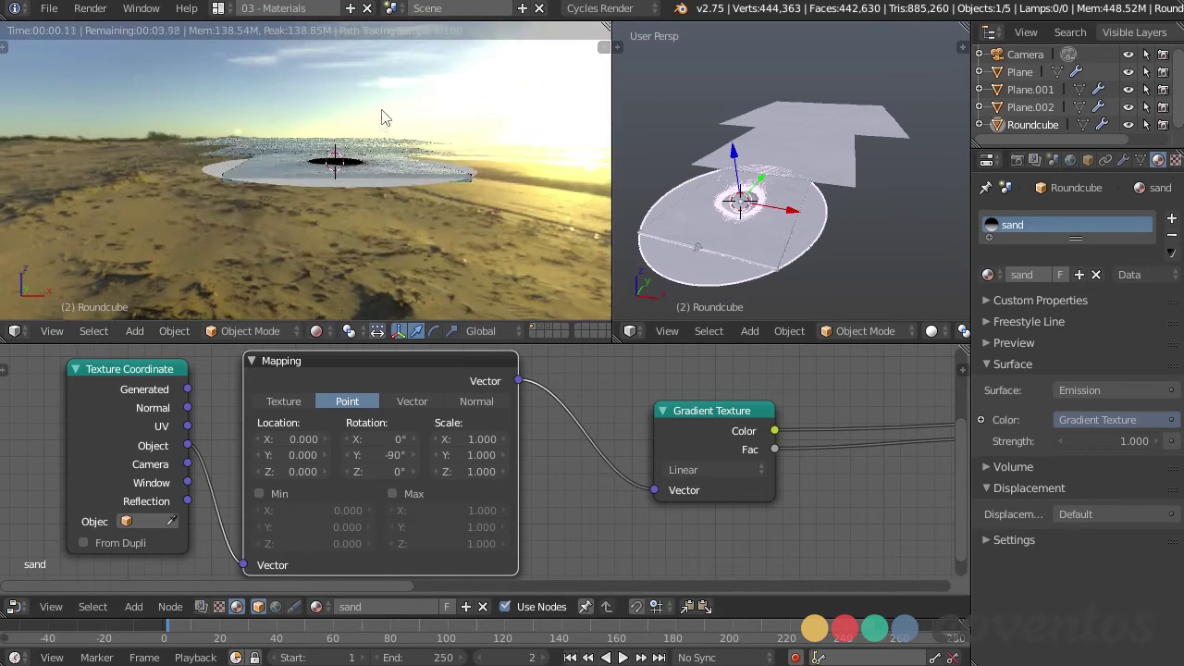
{"action": "scroll", "coordinate": [379, 125], "scroll_direction": "up", "scroll_amount": 4}
{"action": "middle_click_drag", "start_coordinate": [749, 229], "coordinate": [766, 87]}
{"action": "middle_click_drag", "start_coordinate": [799, 217], "coordinate": [826, 111]}
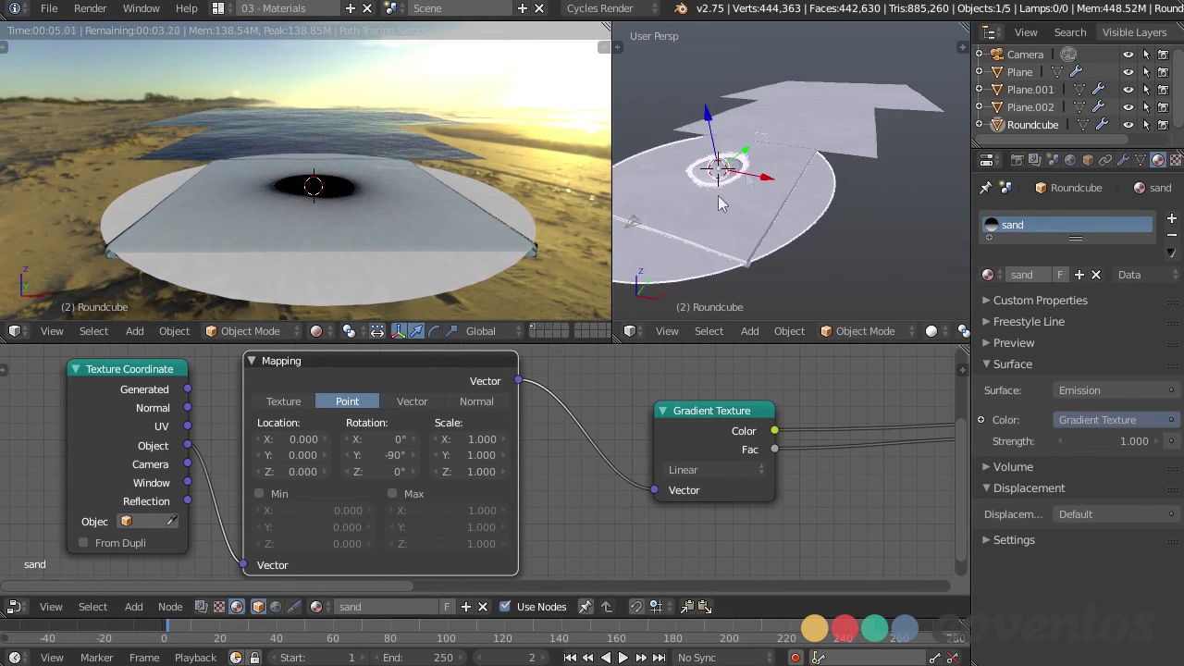
{"action": "middle_click_drag", "start_coordinate": [750, 181], "coordinate": [778, 168]}
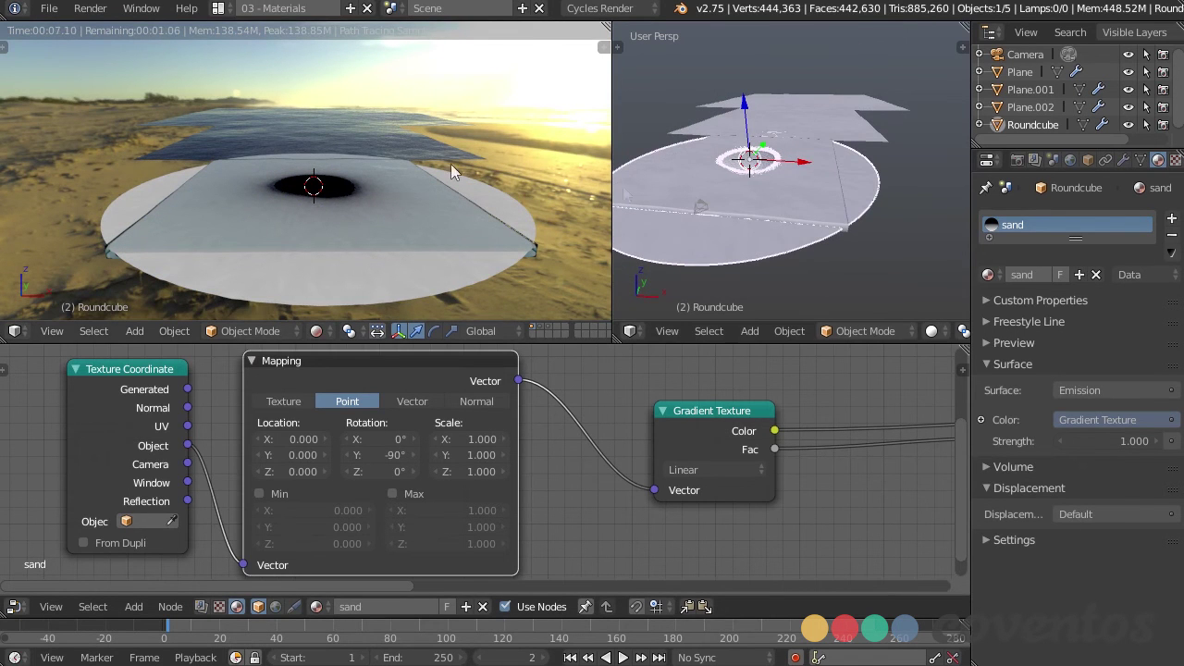
{"action": "middle_click_drag", "start_coordinate": [385, 201], "coordinate": [417, 235]}
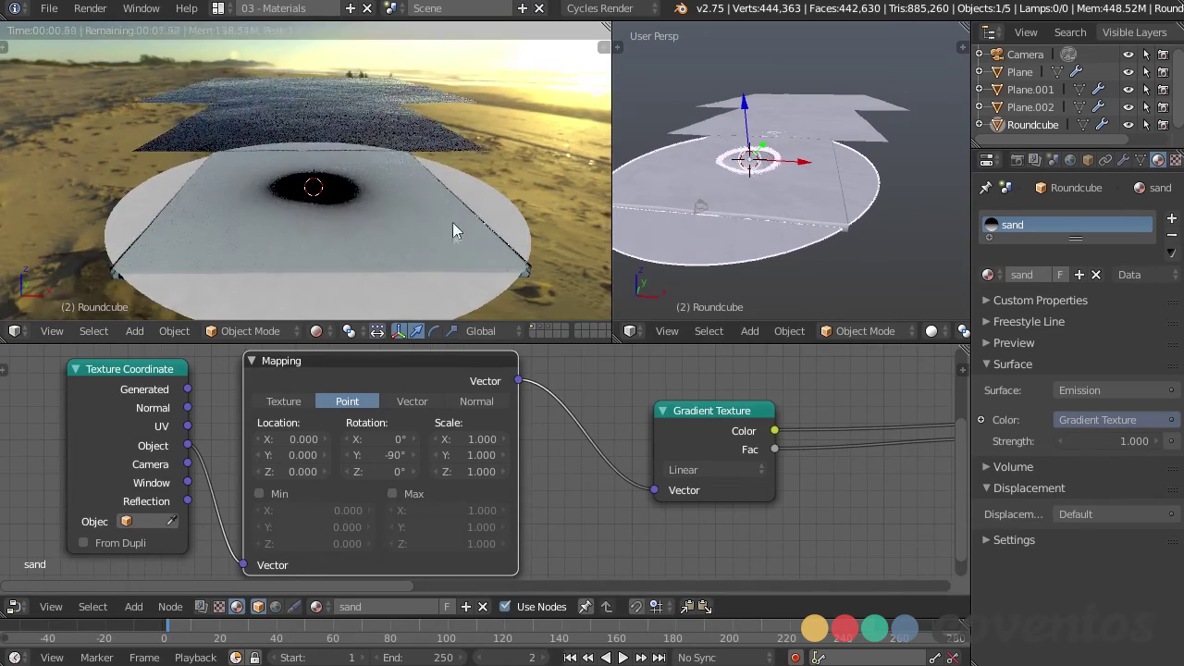
{"action": "scroll", "coordinate": [828, 515], "scroll_direction": "down", "scroll_amount": 2}
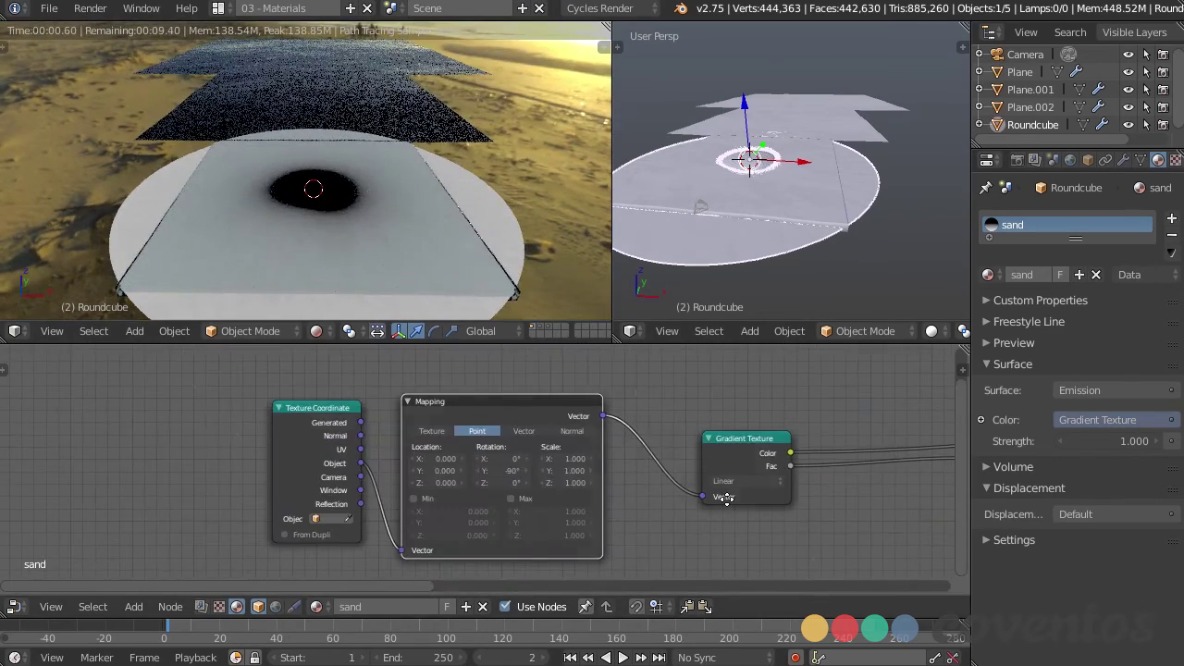
Preview the Mix node's output and darken its Color2 further.
{"action": "scroll", "coordinate": [725, 497], "scroll_direction": "up", "scroll_amount": 1}
{"action": "scroll", "coordinate": [726, 498], "scroll_direction": "down", "scroll_amount": 5, "text": "ctrl"}
{"action": "left_click", "coordinate": [674, 403], "text": "ctrl+shift"}
{"action": "mouse_move", "coordinate": [398, 213]}
{"action": "middle_mouse_down"}
{"action": "mouse_move", "coordinate": [401, 157]}
{"action": "mouse_move", "coordinate": [405, 217]}
{"action": "middle_mouse_up"}
{"action": "left_click", "coordinate": [635, 493]}
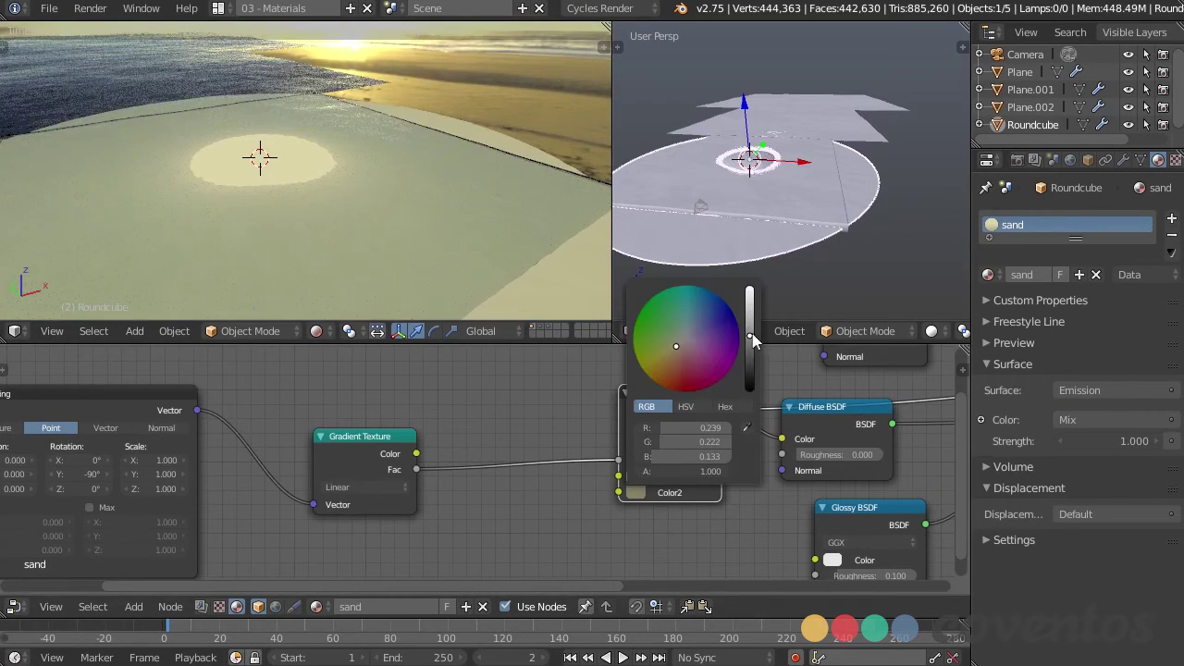
{"action": "left_click_drag", "start_coordinate": [752, 340], "coordinate": [751, 372]}
Set the Mapping node's Scale Z to 4.100.
{"action": "middle_click_drag", "start_coordinate": [454, 511], "coordinate": [577, 489]}
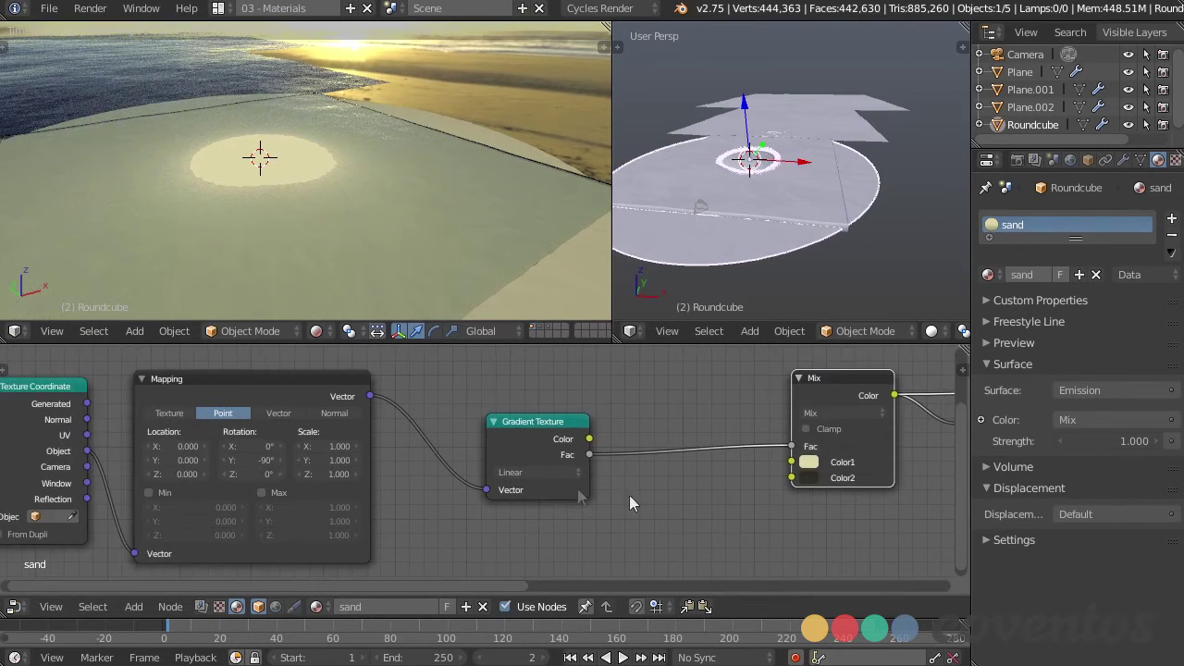
{"action": "scroll", "coordinate": [518, 487], "scroll_direction": "up", "scroll_amount": 1}
{"action": "left_click_drag", "start_coordinate": [298, 477], "coordinate": [528, 476]}
{"action": "mouse_move", "coordinate": [297, 473]}
{"action": "left_mouse_down"}
{"action": "mouse_move", "coordinate": [263, 473]}
{"action": "mouse_move", "coordinate": [298, 473]}
{"action": "left_mouse_up"}
{"action": "middle_click_drag", "start_coordinate": [386, 232], "coordinate": [451, 220]}
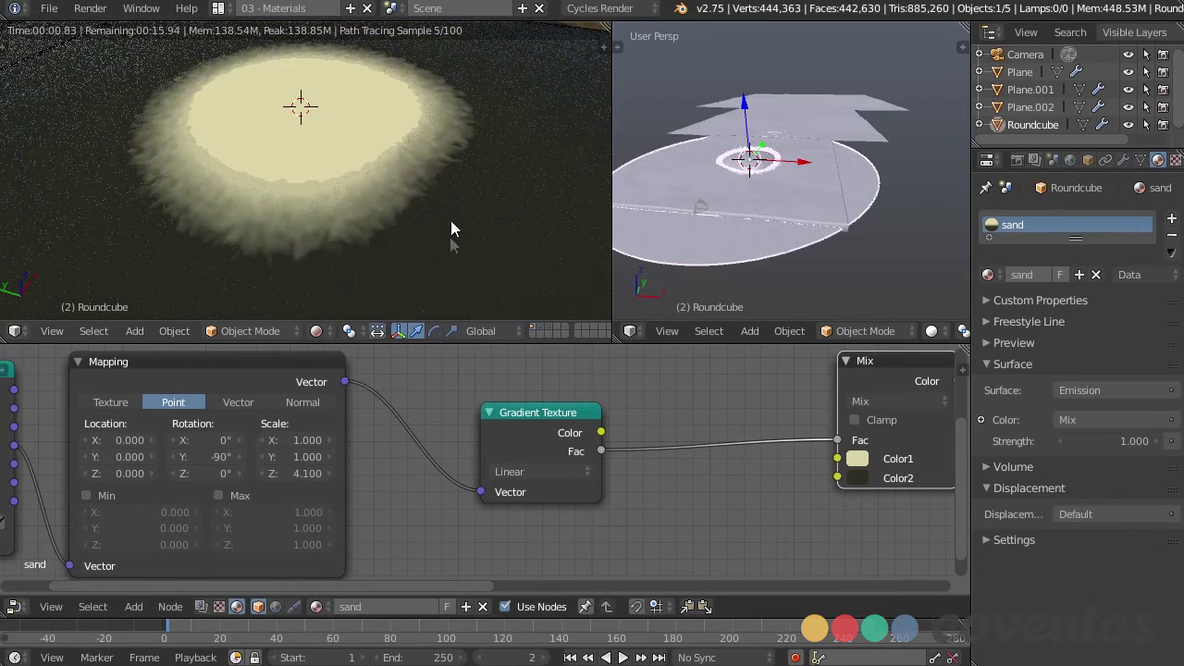
Shrink the Roundcube island slightly and sink it lower into the water.
{"action": "middle_click_drag", "start_coordinate": [408, 187], "coordinate": [389, 169]}
{"action": "middle_click_drag", "start_coordinate": [751, 222], "coordinate": [751, 123]}
{"action": "left_click_drag", "start_coordinate": [751, 113], "coordinate": [750, 121]}
{"action": "key", "text": "s"}
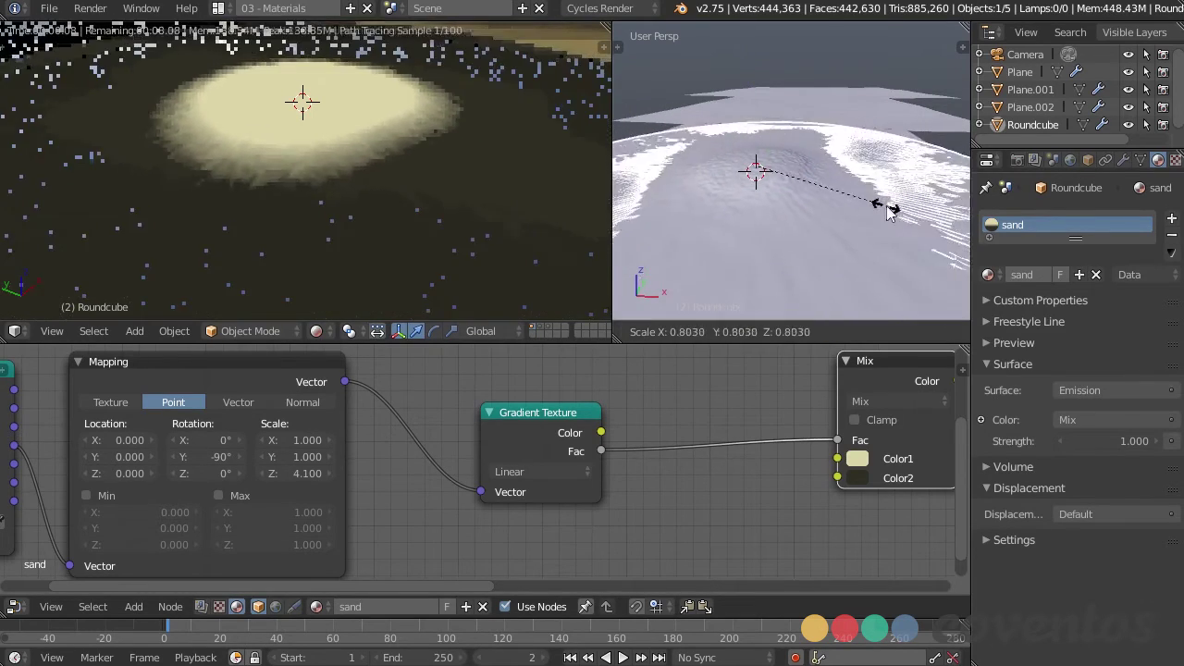
{"action": "left_click", "coordinate": [872, 212]}
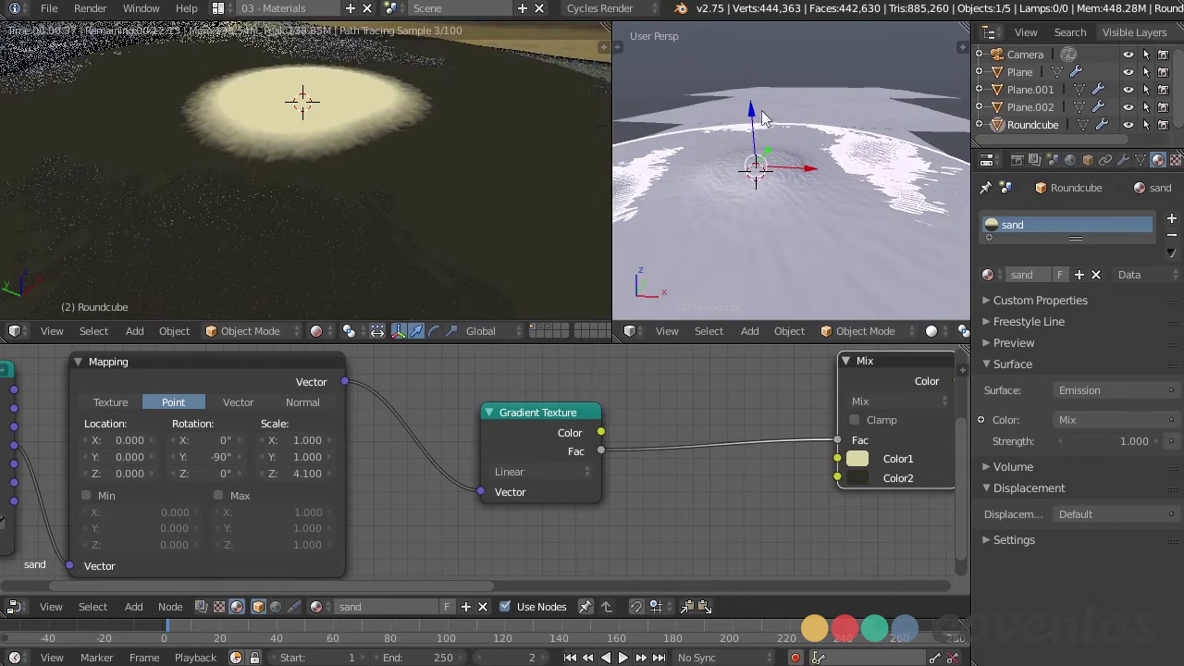
{"action": "left_click_drag", "start_coordinate": [751, 111], "coordinate": [764, 129]}
{"action": "key", "text": "KP_0"}
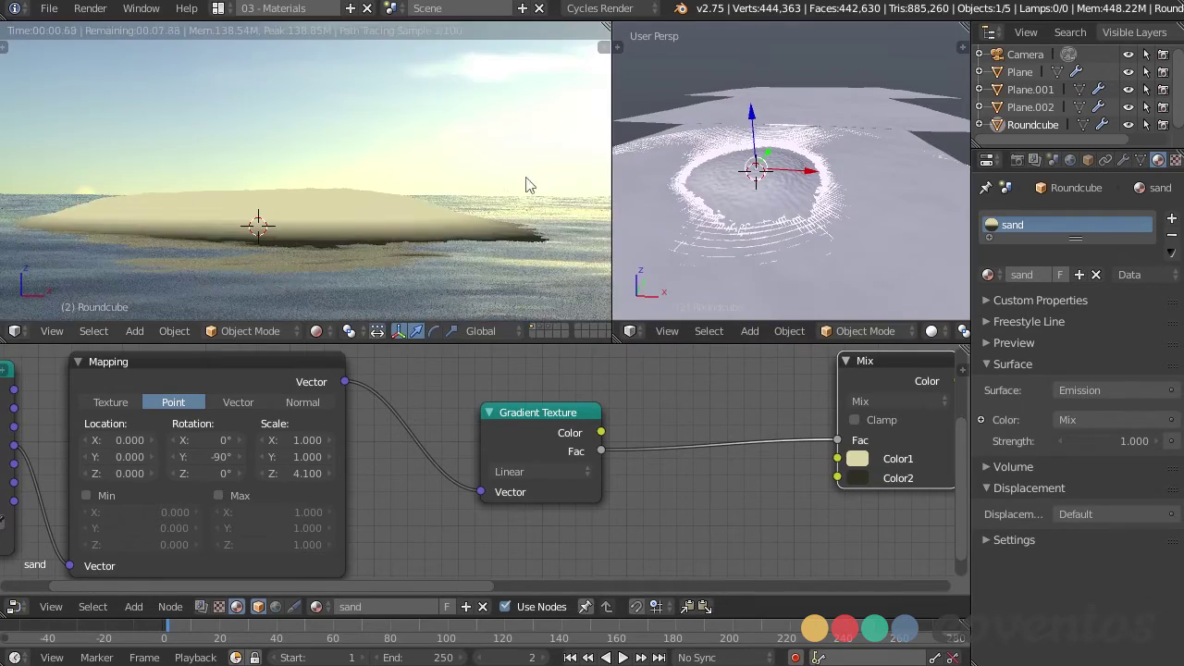
{"action": "left_click_drag", "start_coordinate": [752, 118], "coordinate": [754, 120]}
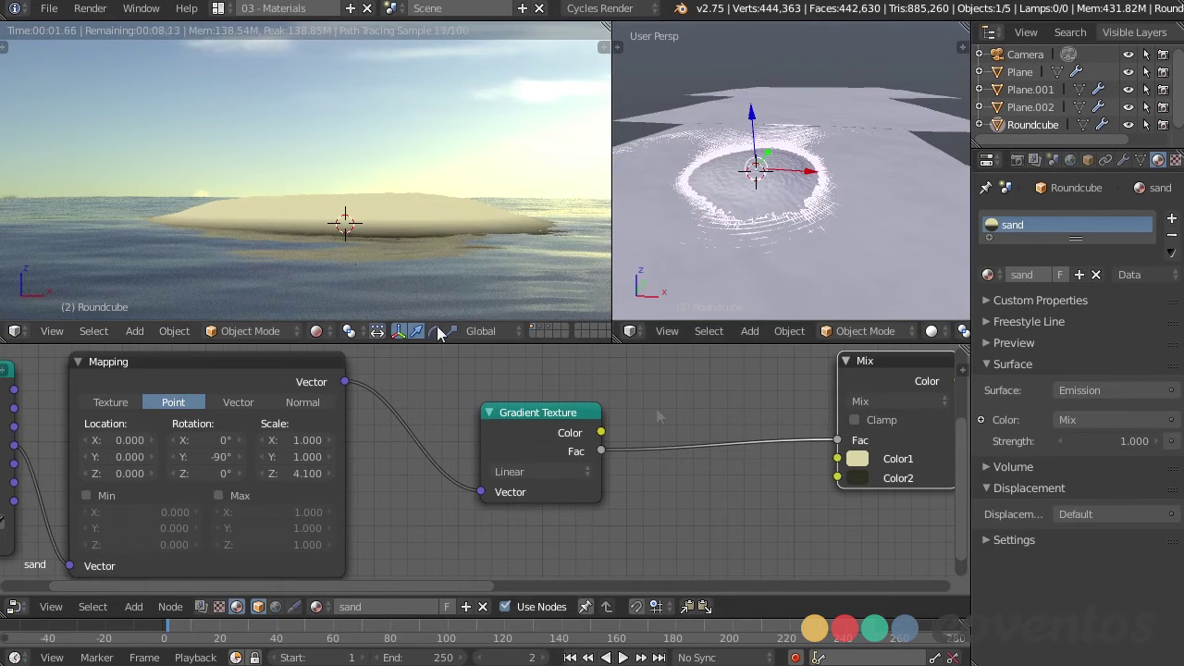
Lighten the Mix node's dark Color2 to 0.029, 0.027, 0.018.
{"action": "middle_click_drag", "start_coordinate": [772, 441], "coordinate": [417, 441]}
{"action": "left_click", "coordinate": [529, 483]}
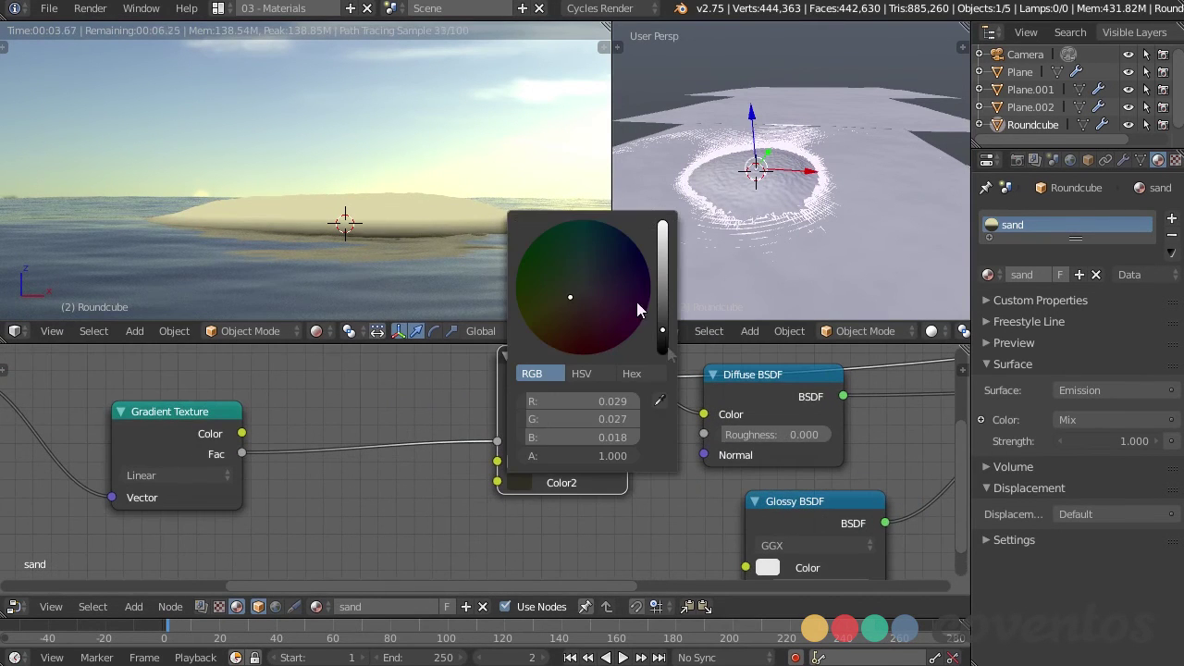
{"action": "left_click_drag", "start_coordinate": [665, 327], "coordinate": [664, 313]}
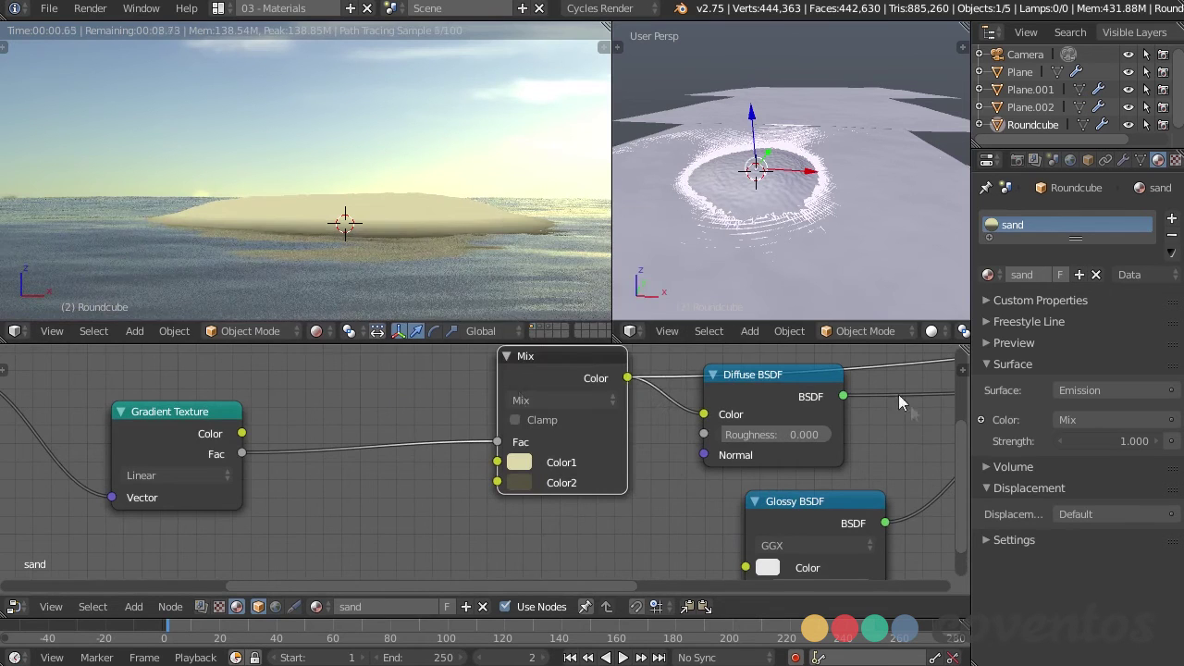
{"action": "scroll", "coordinate": [520, 392], "scroll_direction": "down", "scroll_amount": 2}
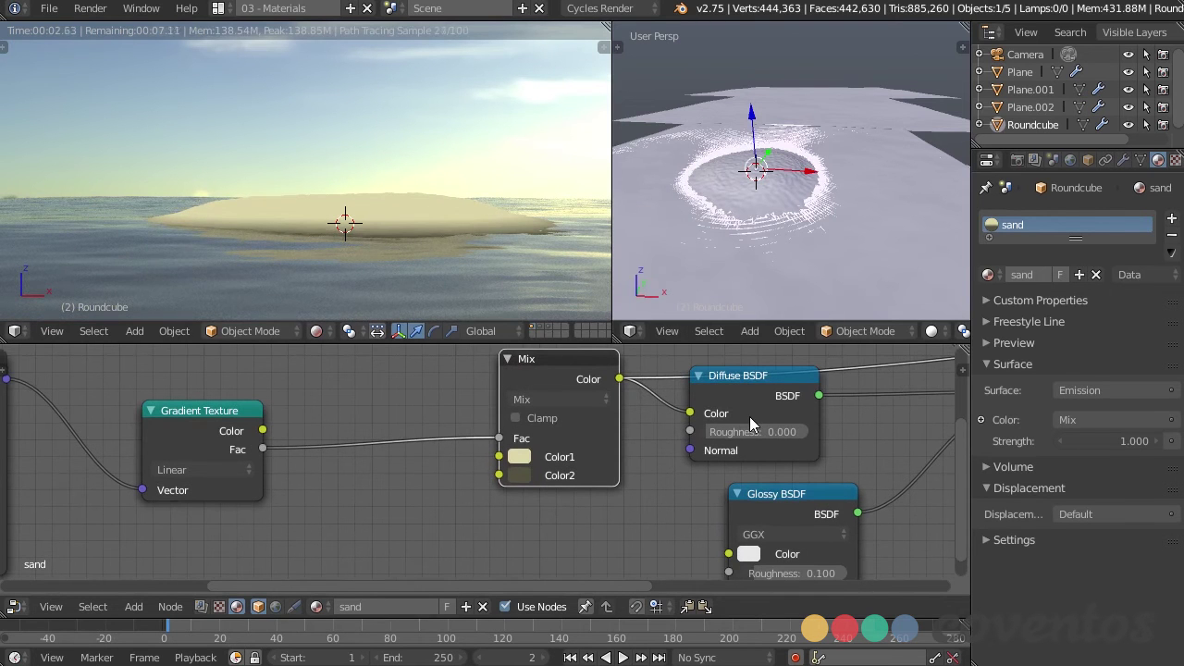
Rearrange the Layer Weight and Mix Shader nodes to make room for a new node.
{"action": "scroll", "coordinate": [734, 415], "scroll_direction": "down", "scroll_amount": 3}
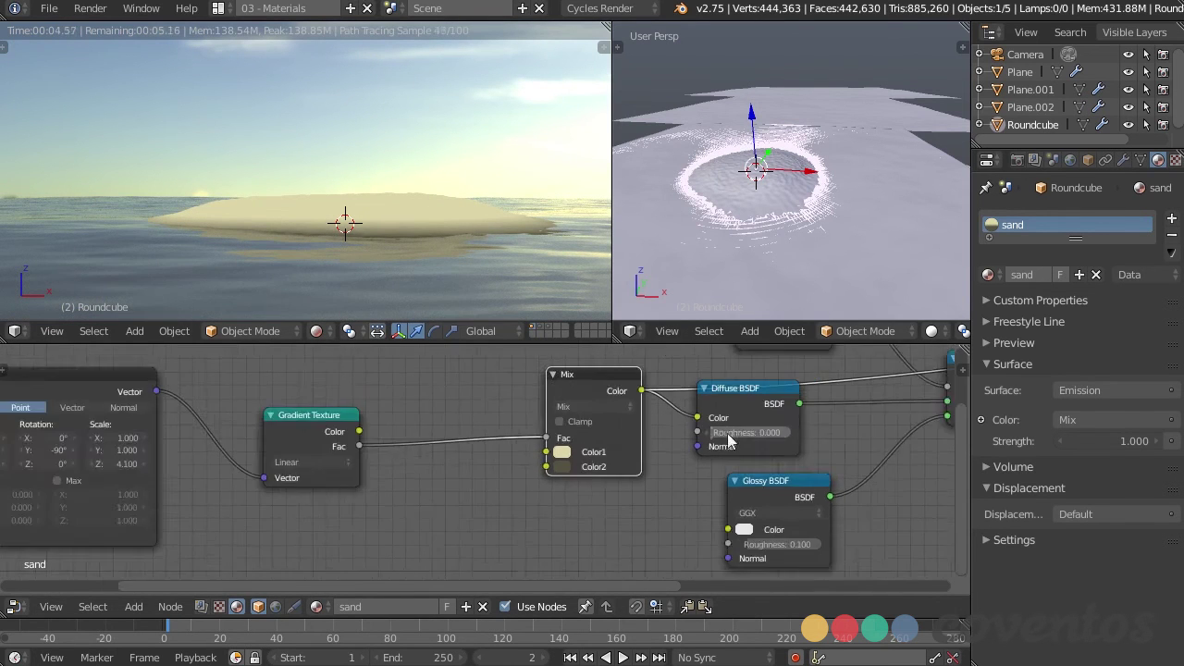
{"action": "middle_click_drag", "start_coordinate": [734, 415], "coordinate": [630, 464]}
{"action": "left_click", "coordinate": [563, 388]}
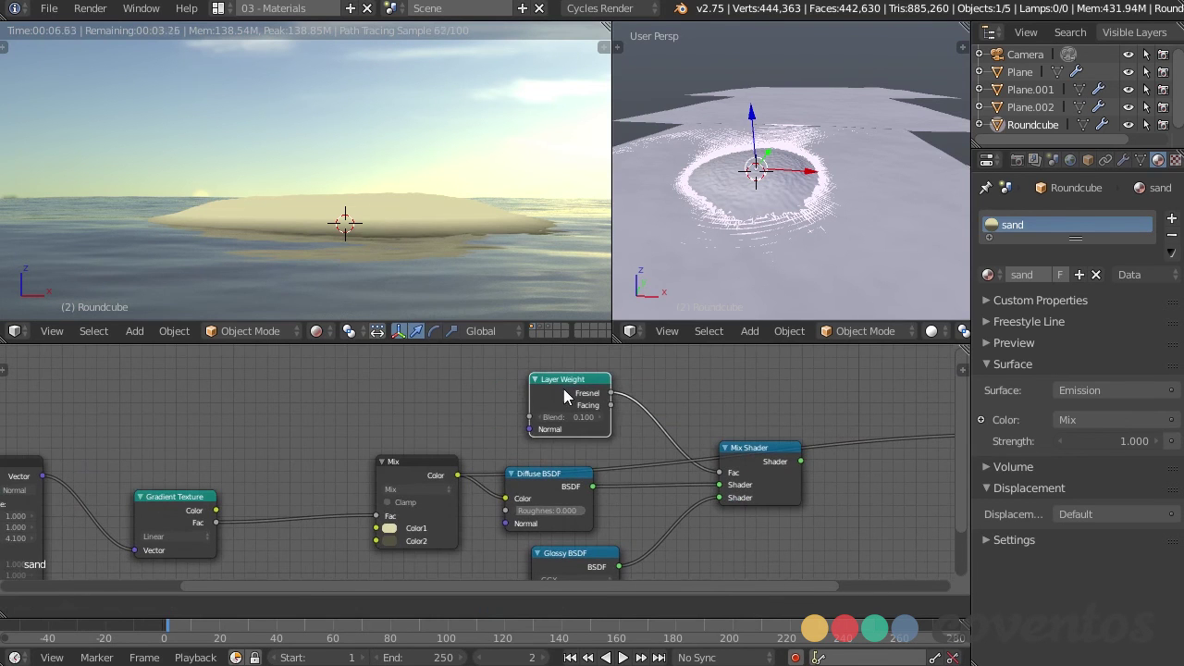
{"action": "left_click_drag", "start_coordinate": [562, 388], "coordinate": [535, 314]}
{"action": "middle_click_drag", "start_coordinate": [556, 445], "coordinate": [547, 472]}
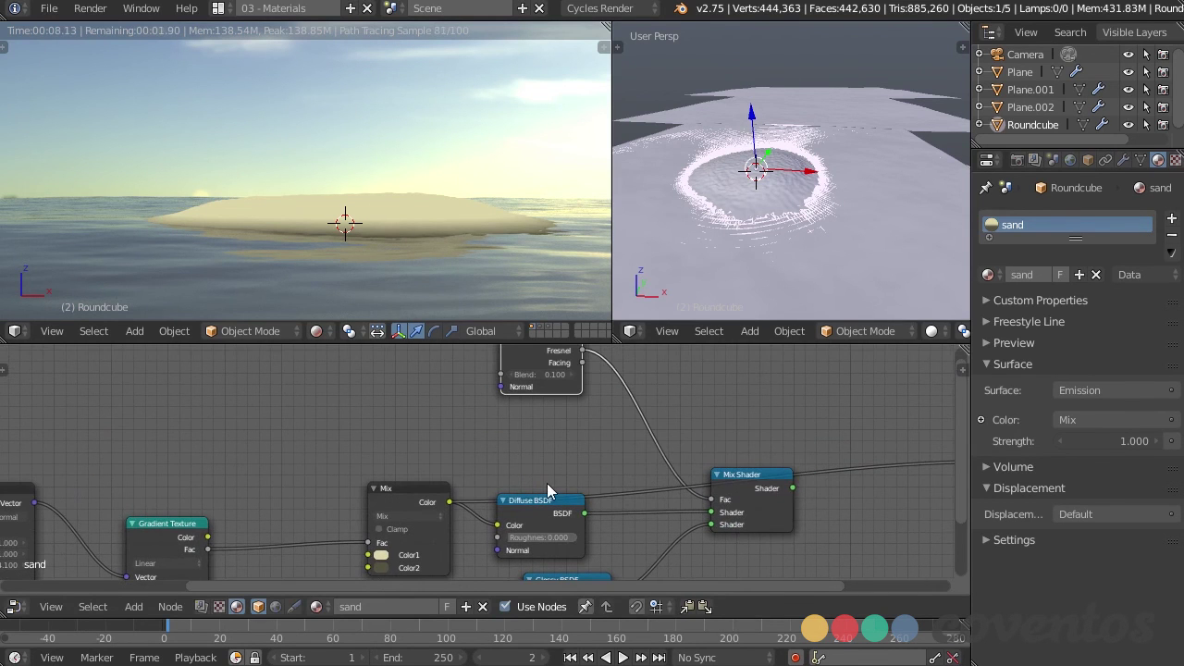
{"action": "left_click_drag", "start_coordinate": [745, 486], "coordinate": [878, 497]}
{"action": "middle_click_drag", "start_coordinate": [749, 532], "coordinate": [741, 486]}
{"action": "middle_click_drag", "start_coordinate": [684, 389], "coordinate": [696, 426]}
Add a MixRGB colour node beside the Layer Weight node.
{"action": "key", "text": "shift+a"}
{"action": "mouse_move", "coordinate": [723, 382]}
{"action": "mouse_move", "coordinate": [697, 361]}
{"action": "left_click", "coordinate": [800, 361]}
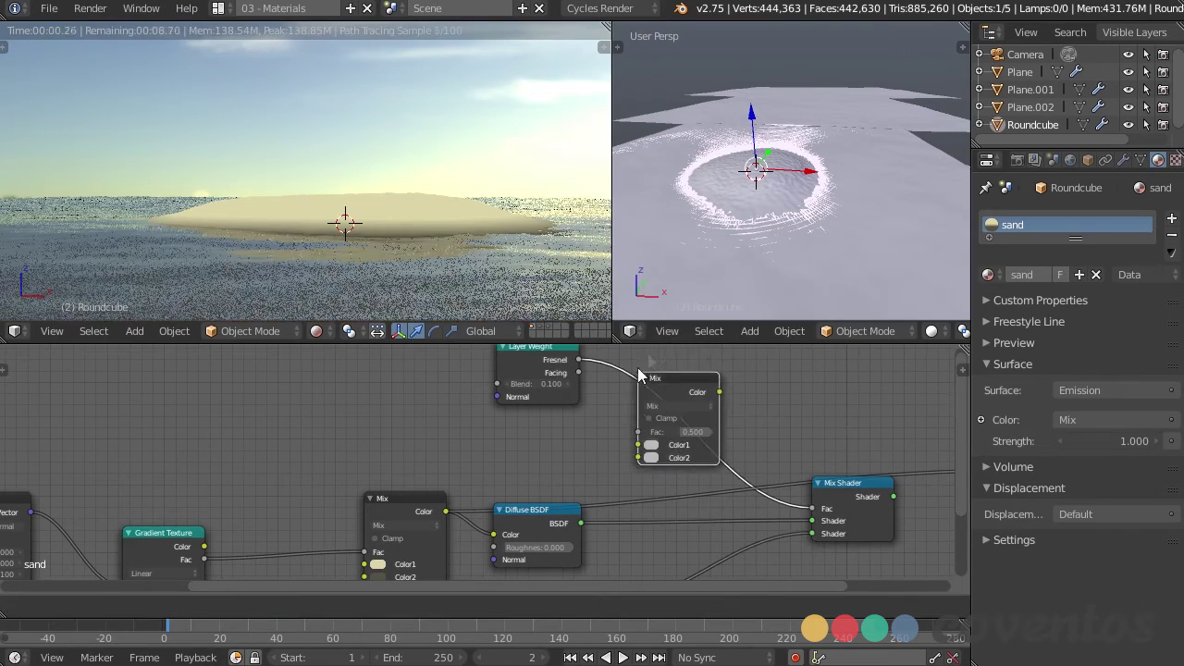
{"action": "left_click", "coordinate": [689, 394]}
Preview the Gradient and Layer Weight outputs, then link the gradient's Fac into the Mix node's Color2.
{"action": "middle_click_drag", "start_coordinate": [161, 546], "coordinate": [201, 511]}
{"action": "left_click", "coordinate": [202, 513], "text": "ctrl+shift"}
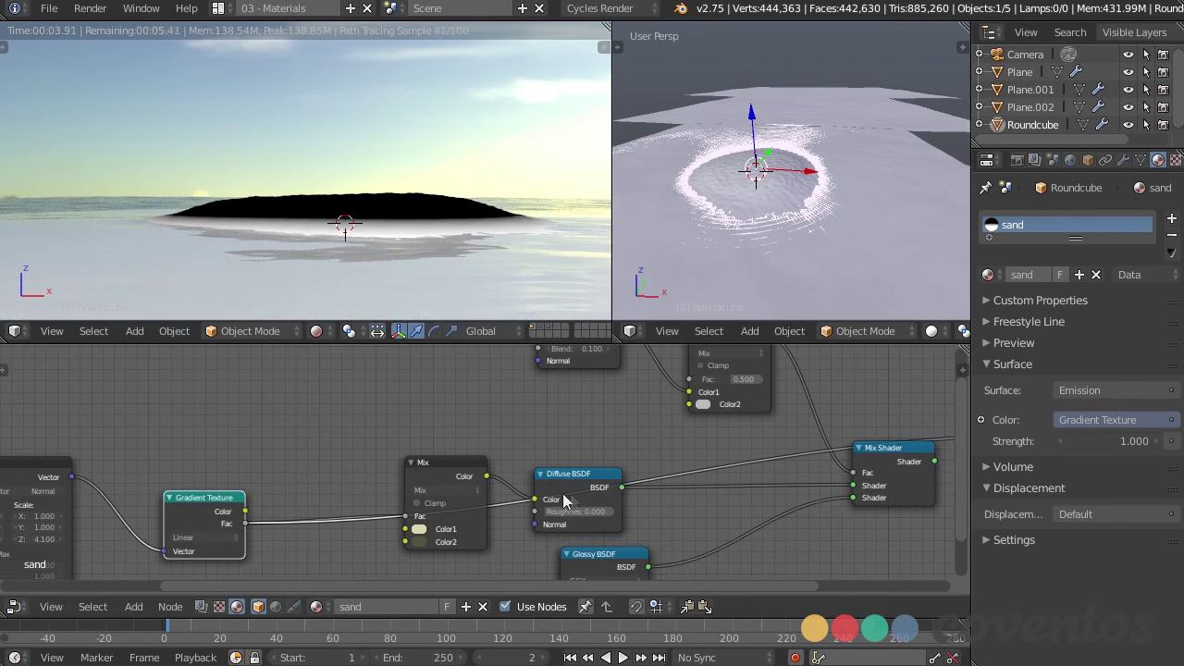
{"action": "middle_click_drag", "start_coordinate": [576, 500], "coordinate": [576, 536]}
{"action": "left_click", "coordinate": [583, 368], "text": "ctrl+shift"}
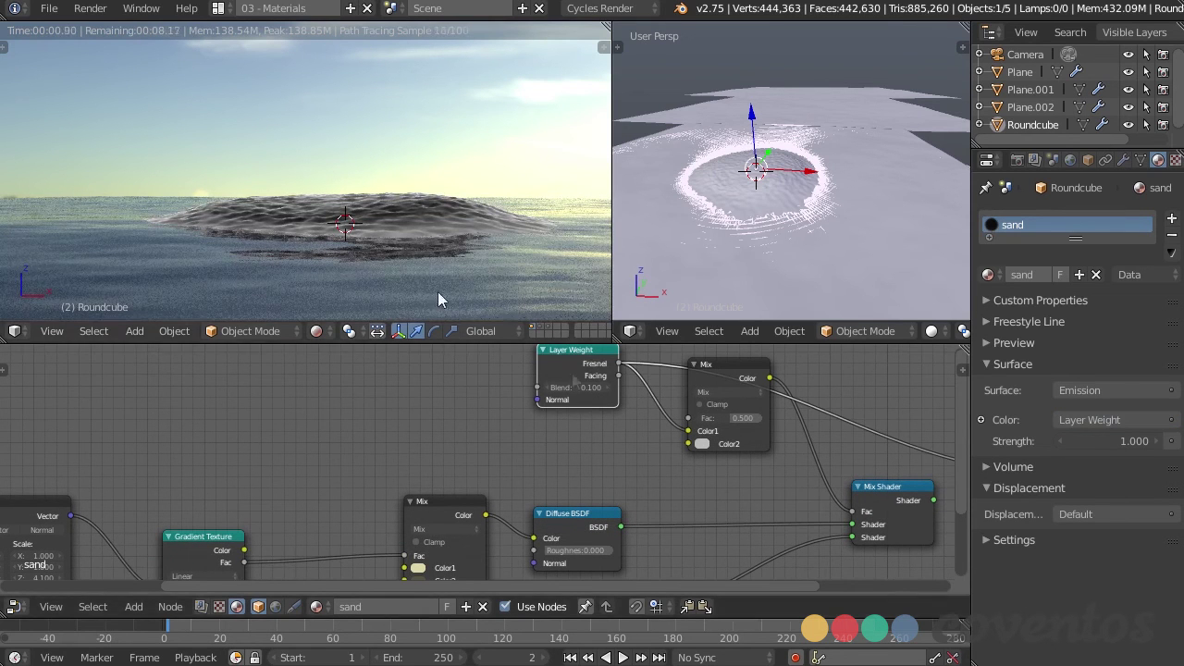
{"action": "middle_click_drag", "start_coordinate": [376, 511], "coordinate": [390, 503]}
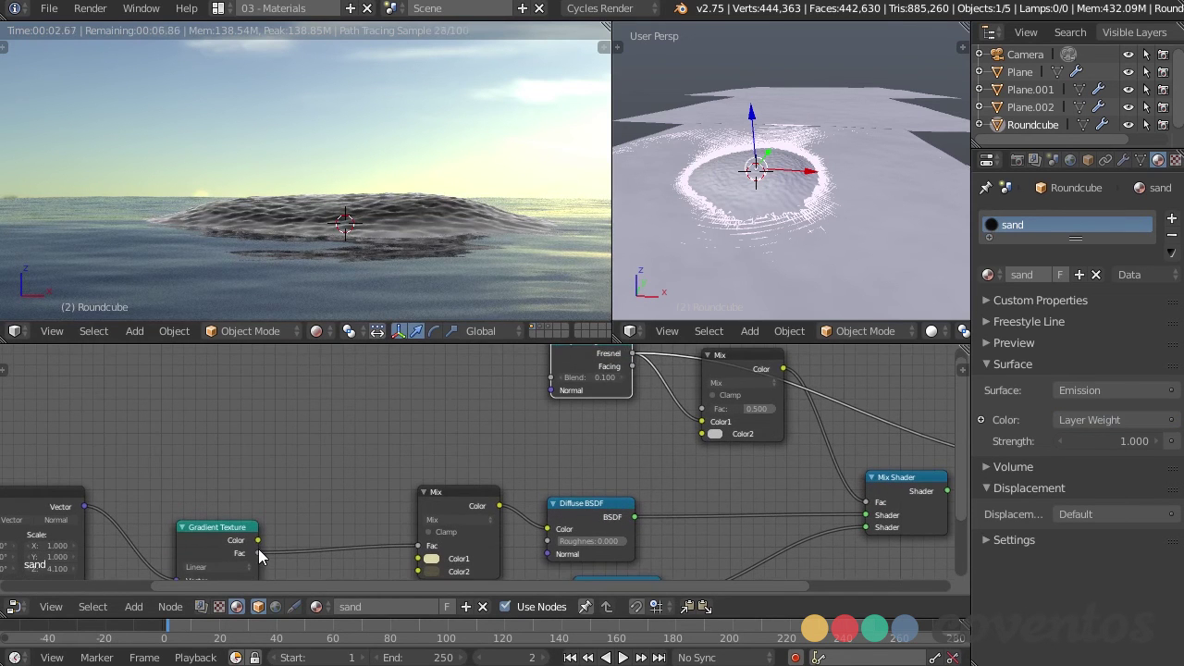
{"action": "left_click_drag", "start_coordinate": [259, 553], "coordinate": [703, 434]}
Set the Mix node to clamped Add at factor 0.326 and restore the Mix Shader output.
{"action": "left_click", "coordinate": [768, 387]}
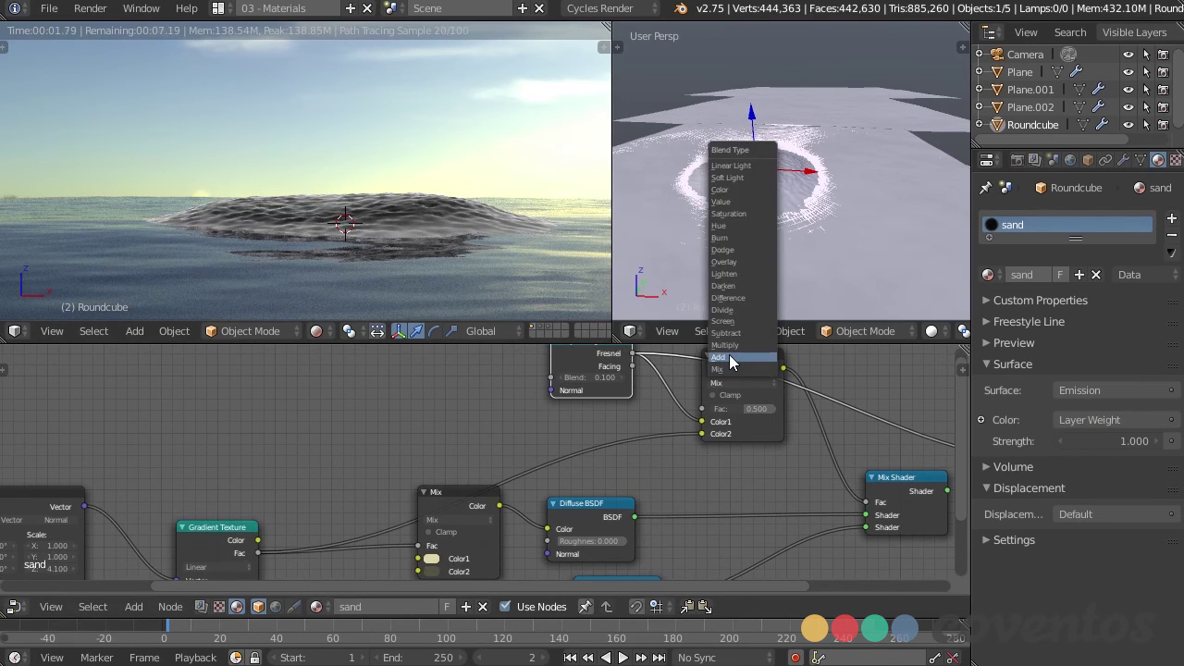
{"action": "left_click", "coordinate": [729, 358]}
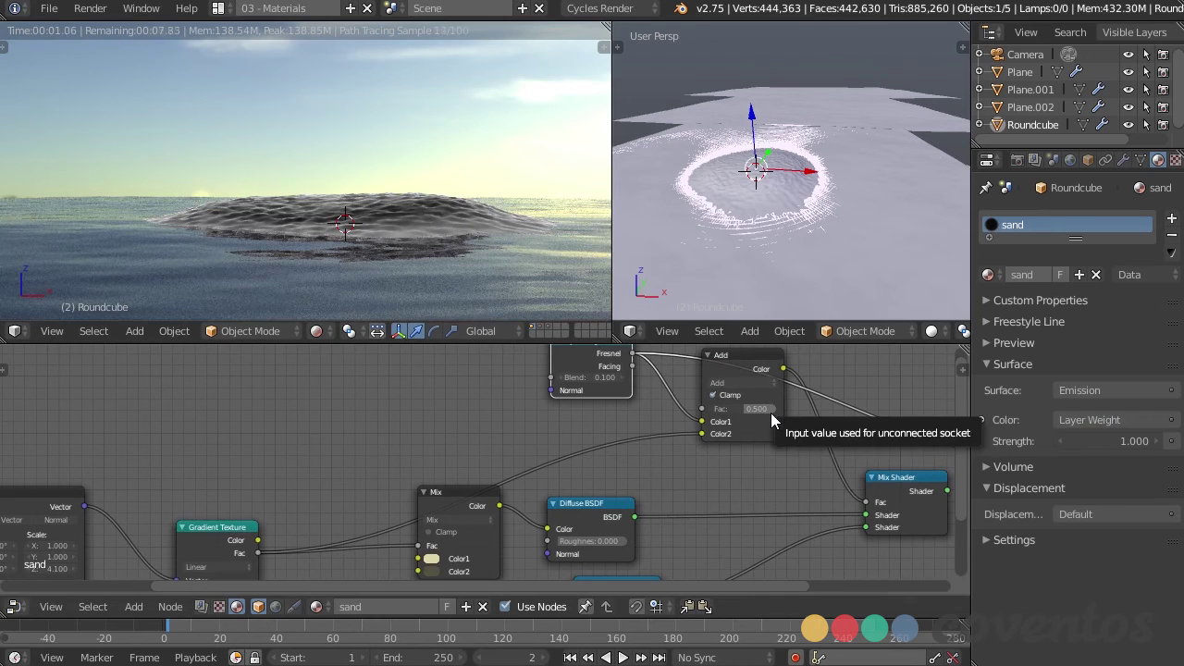
{"action": "left_click", "coordinate": [741, 361], "text": "ctrl+shift"}
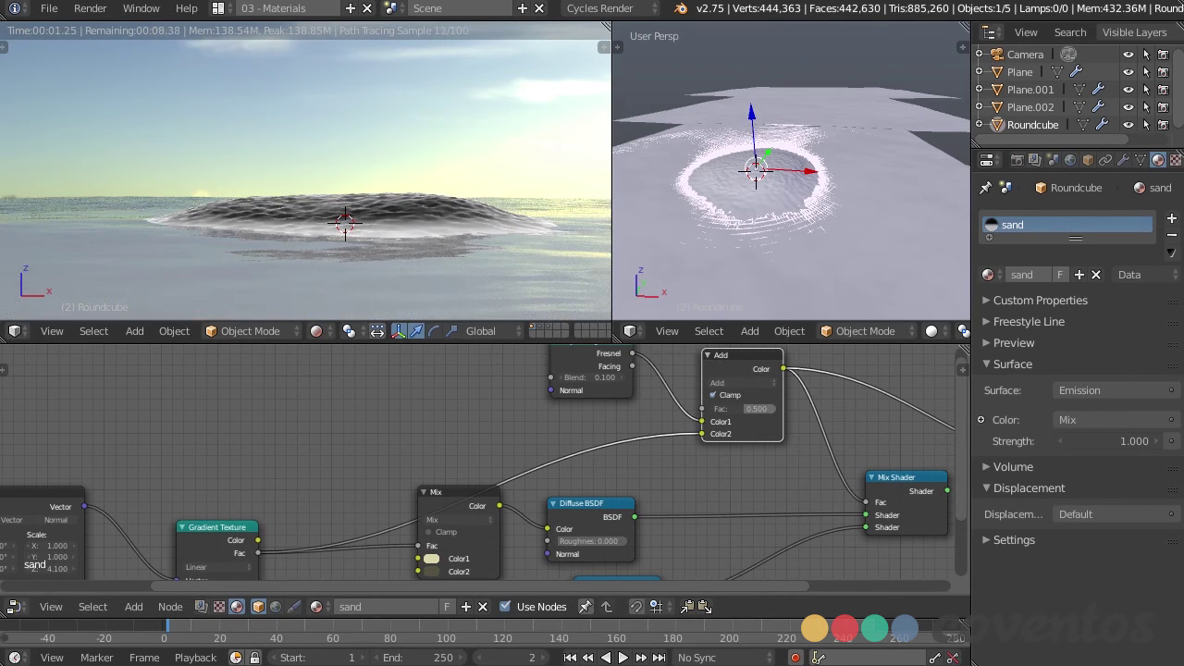
{"action": "mouse_move", "coordinate": [756, 408]}
{"action": "left_mouse_down"}
{"action": "mouse_move", "coordinate": [804, 408]}
{"action": "mouse_move", "coordinate": [721, 408]}
{"action": "mouse_move", "coordinate": [740, 408]}
{"action": "left_mouse_up"}
{"action": "middle_click_drag", "start_coordinate": [822, 504], "coordinate": [690, 488]}
{"action": "left_click", "coordinate": [796, 491], "text": "ctrl+shift"}
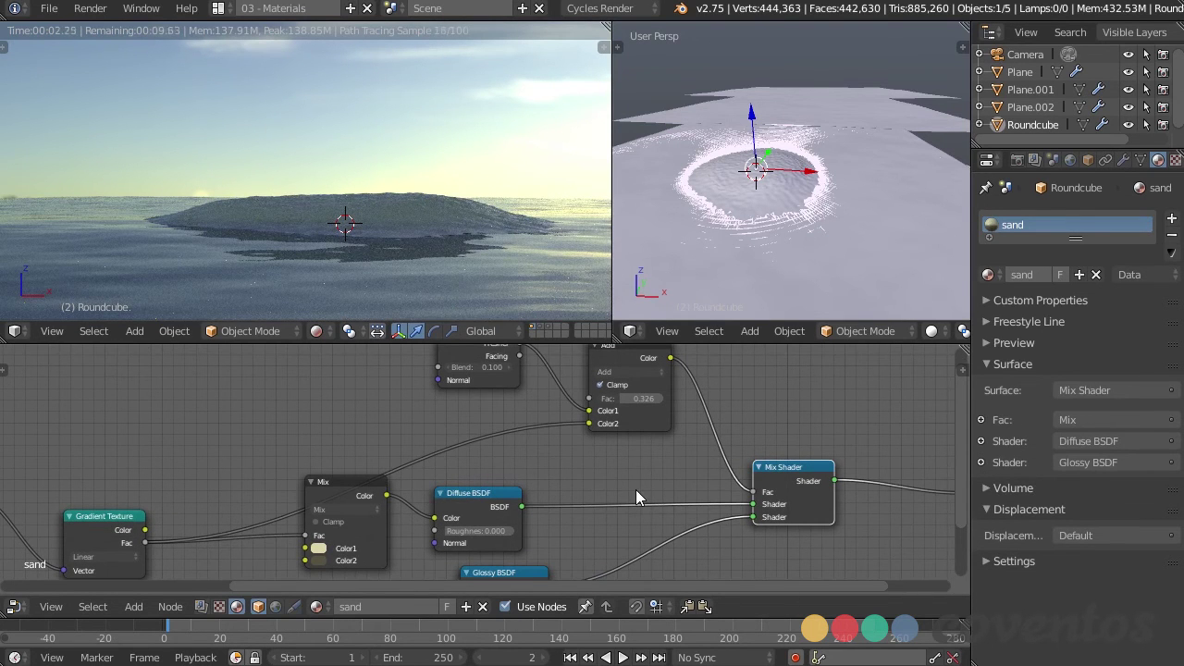
{"action": "scroll", "coordinate": [635, 489], "scroll_direction": "down", "scroll_amount": 3}
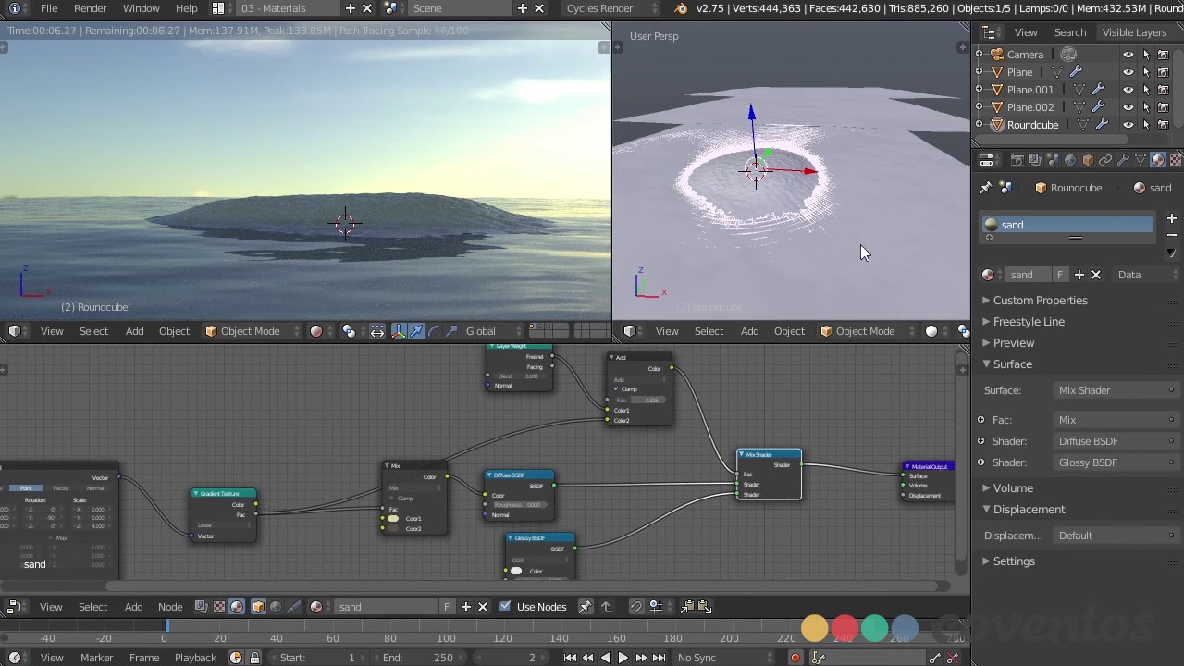
Orbit the preview to inspect the island from above, then return to the camera view.
{"action": "middle_click_drag", "start_coordinate": [438, 235], "coordinate": [519, 202]}
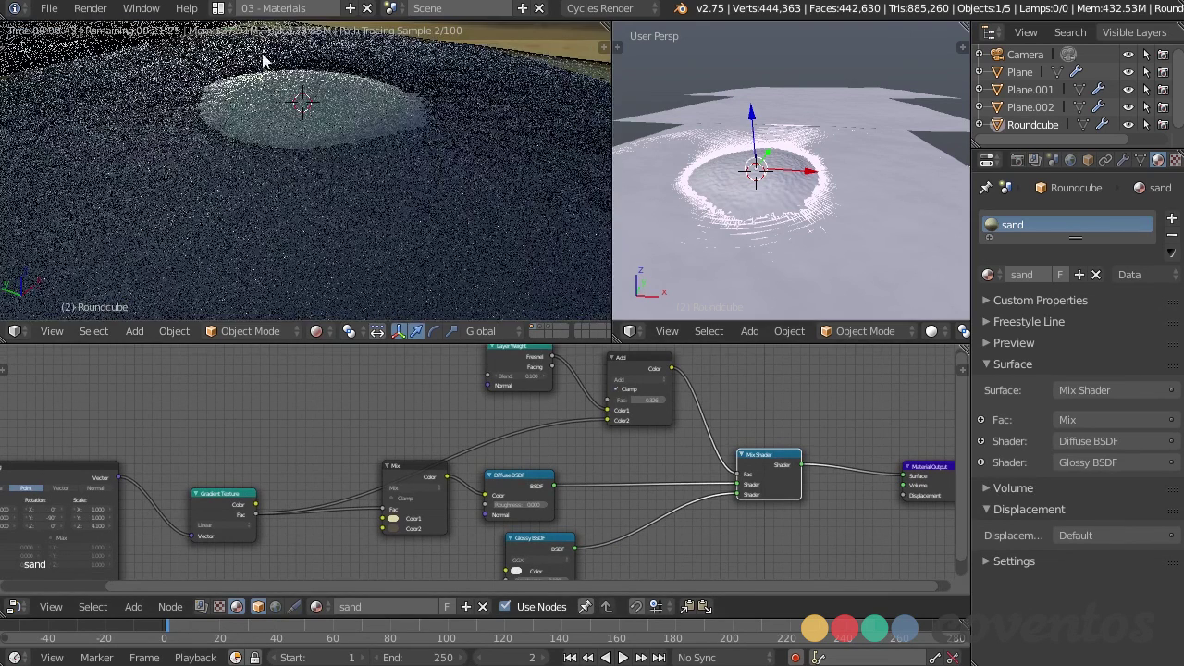
{"action": "middle_click_drag", "start_coordinate": [262, 73], "coordinate": [448, 172]}
{"action": "key", "text": "KP_8"}
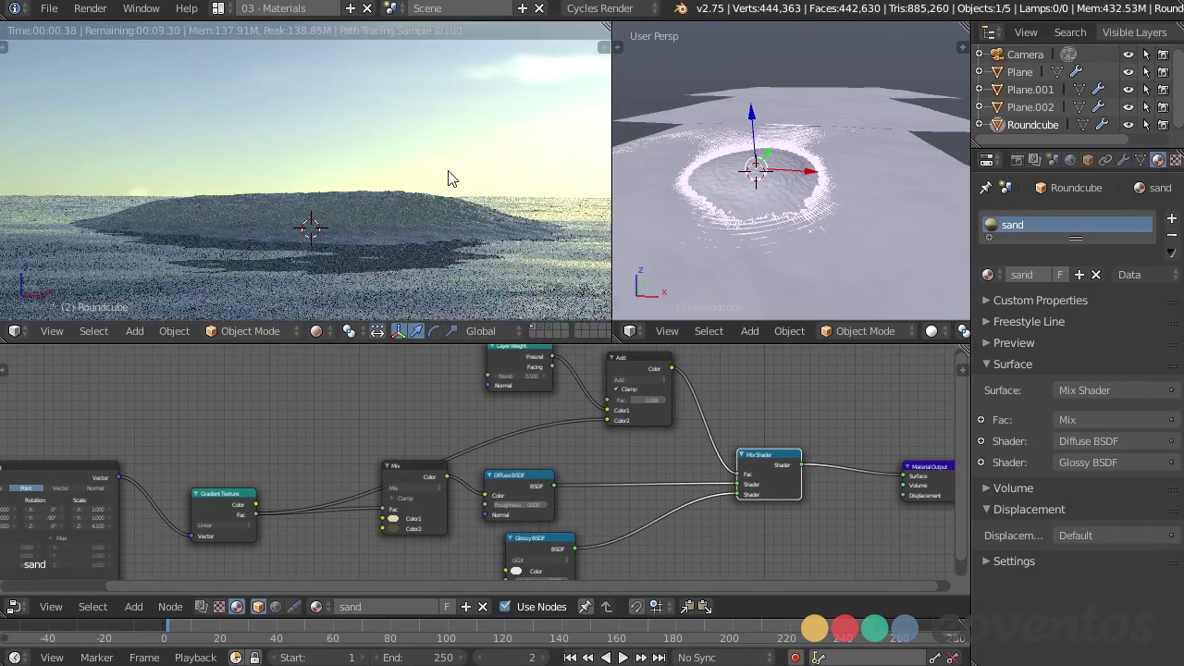
{"action": "mouse_move", "coordinate": [587, 493]}
{"action": "middle_mouse_down"}
{"action": "mouse_move", "coordinate": [598, 495]}
{"action": "mouse_move", "coordinate": [582, 486]}
{"action": "middle_mouse_up"}
{"action": "scroll", "coordinate": [598, 496], "scroll_direction": "up", "scroll_amount": 2}
Tint the Glossy BSDF colour pale sand (0.645, 0.575, 0.394) and select the ocean plane.
{"action": "left_click", "coordinate": [477, 515]}
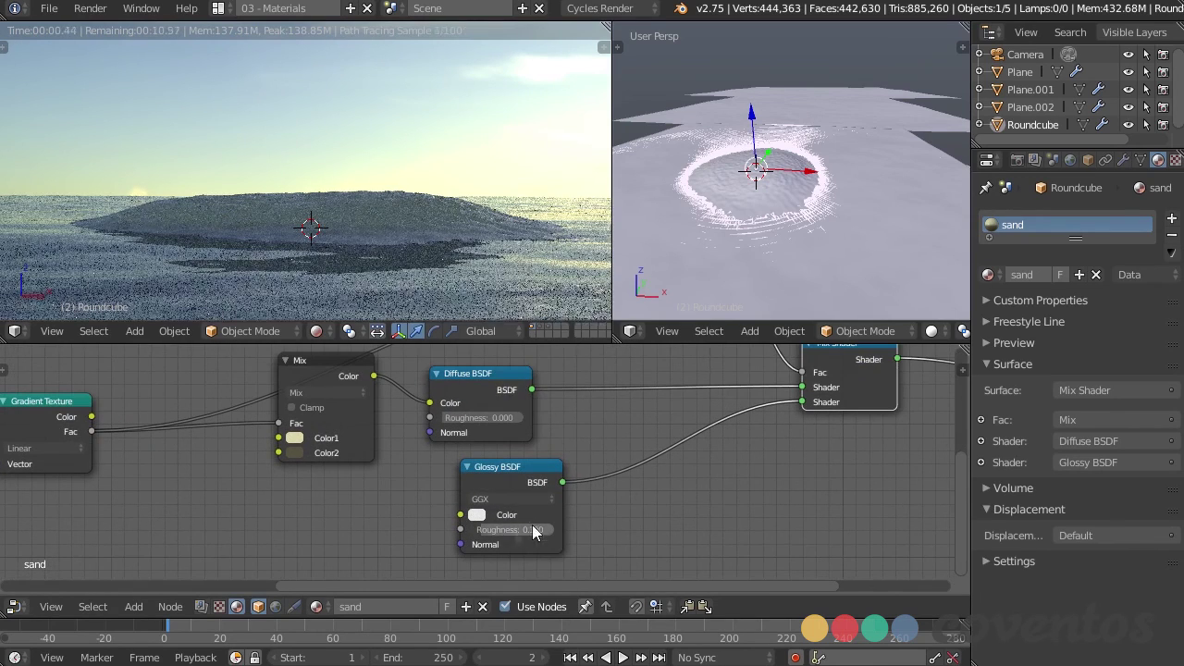
{"action": "left_click", "coordinate": [477, 515]}
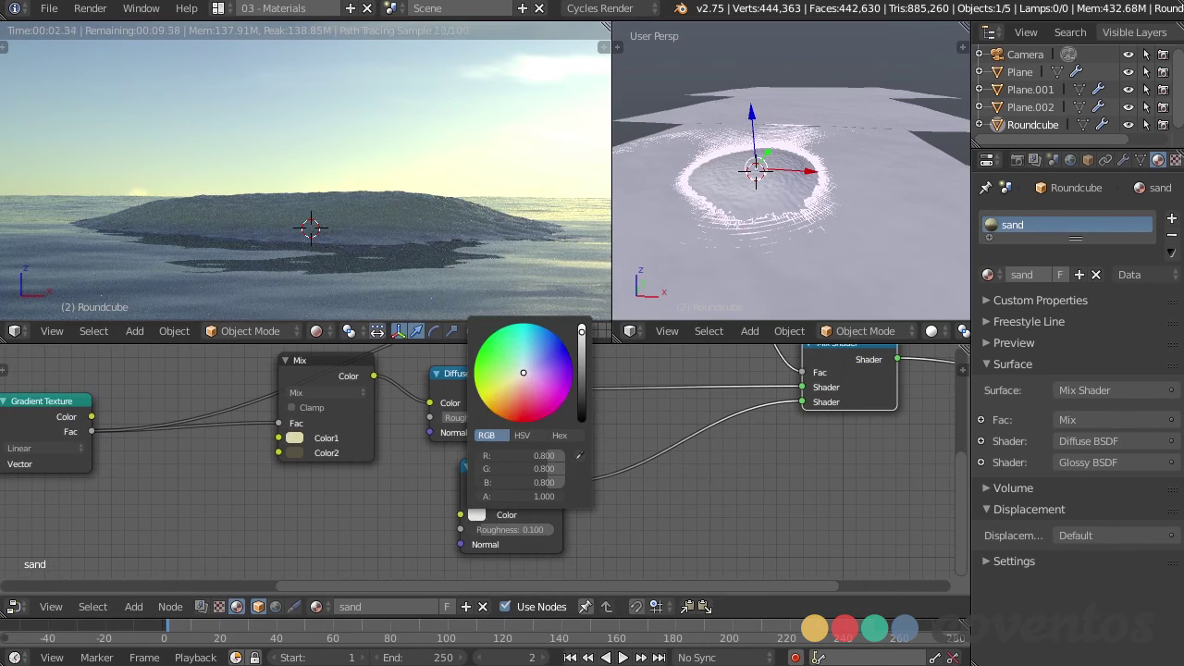
{"action": "left_click_drag", "start_coordinate": [522, 373], "coordinate": [516, 379]}
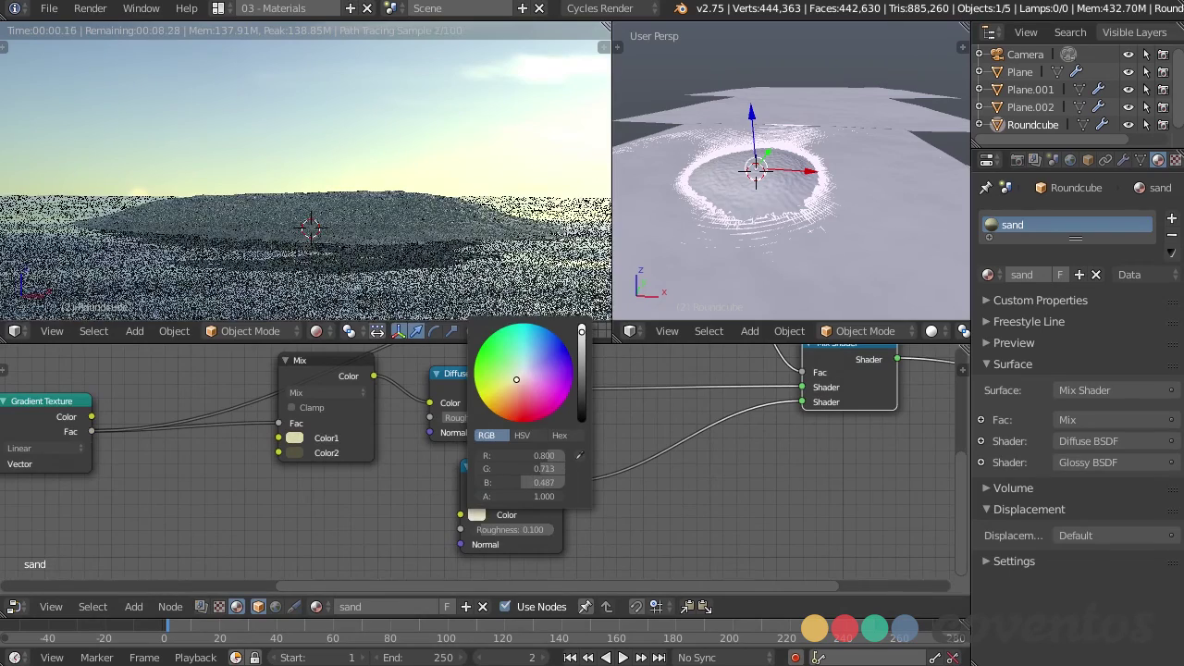
{"action": "left_click", "coordinate": [582, 340]}
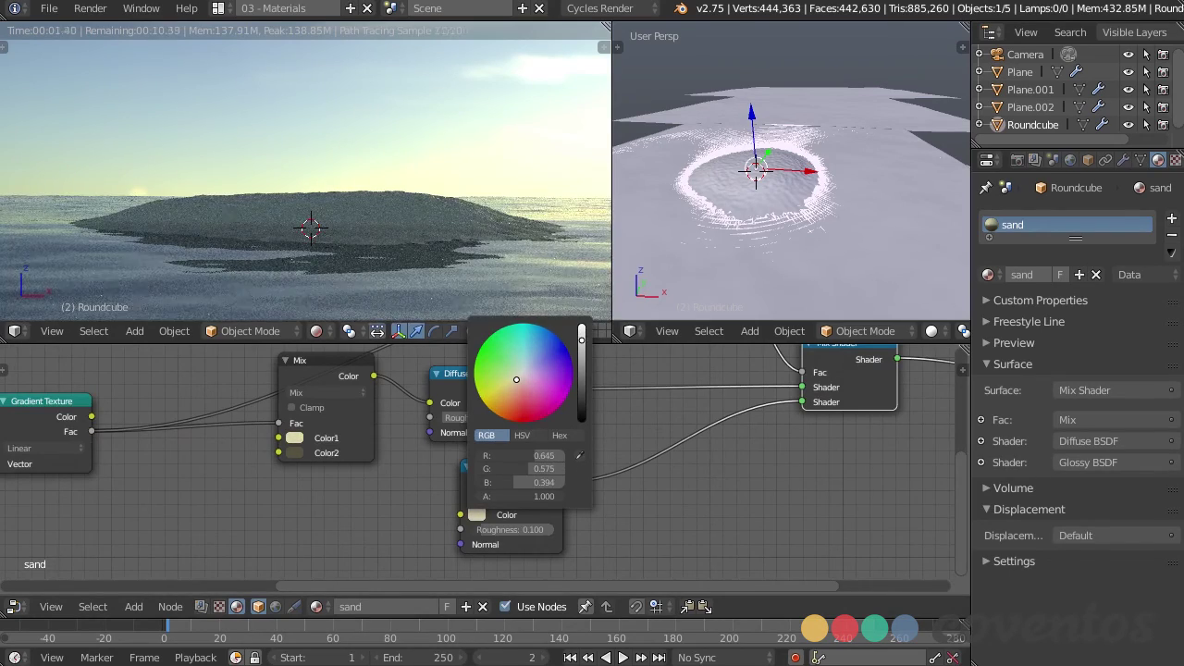
{"action": "scroll", "coordinate": [611, 462], "scroll_direction": "down", "scroll_amount": 1}
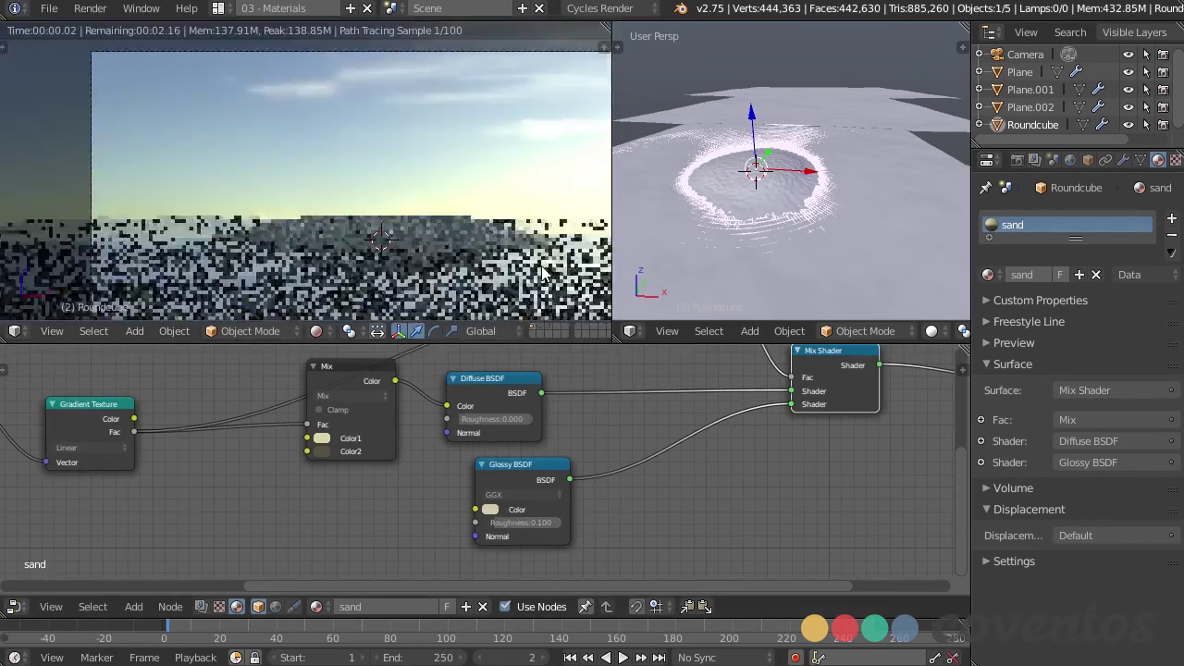
{"action": "key", "text": "Home"}
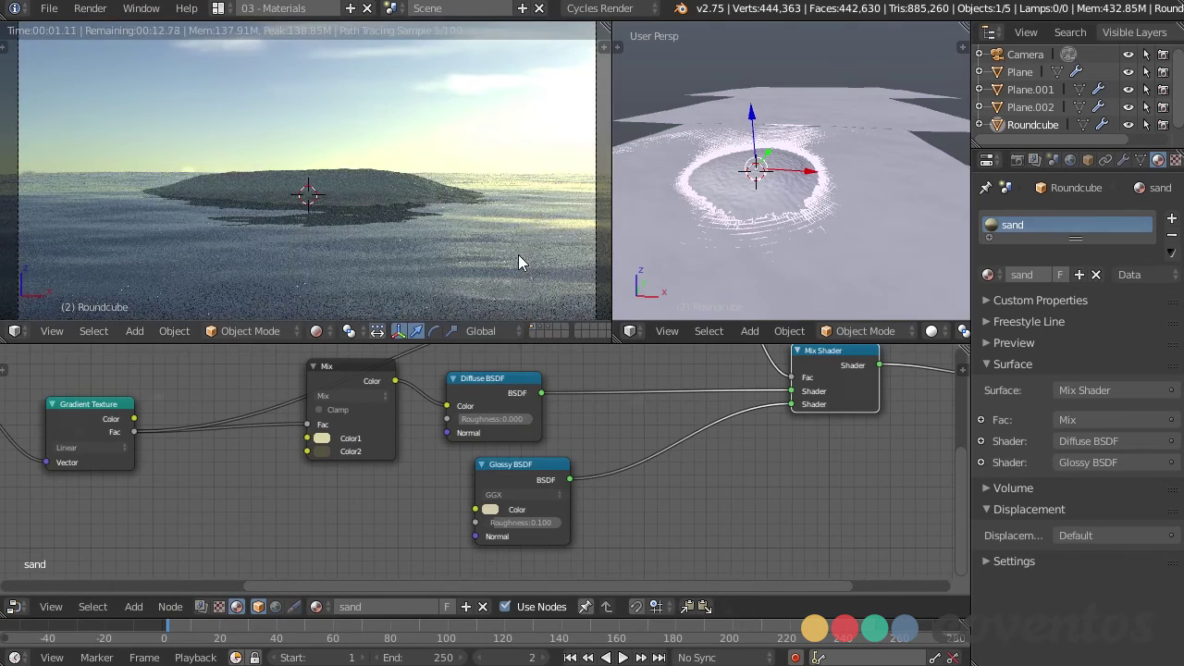
{"action": "right_click", "coordinate": [518, 262]}
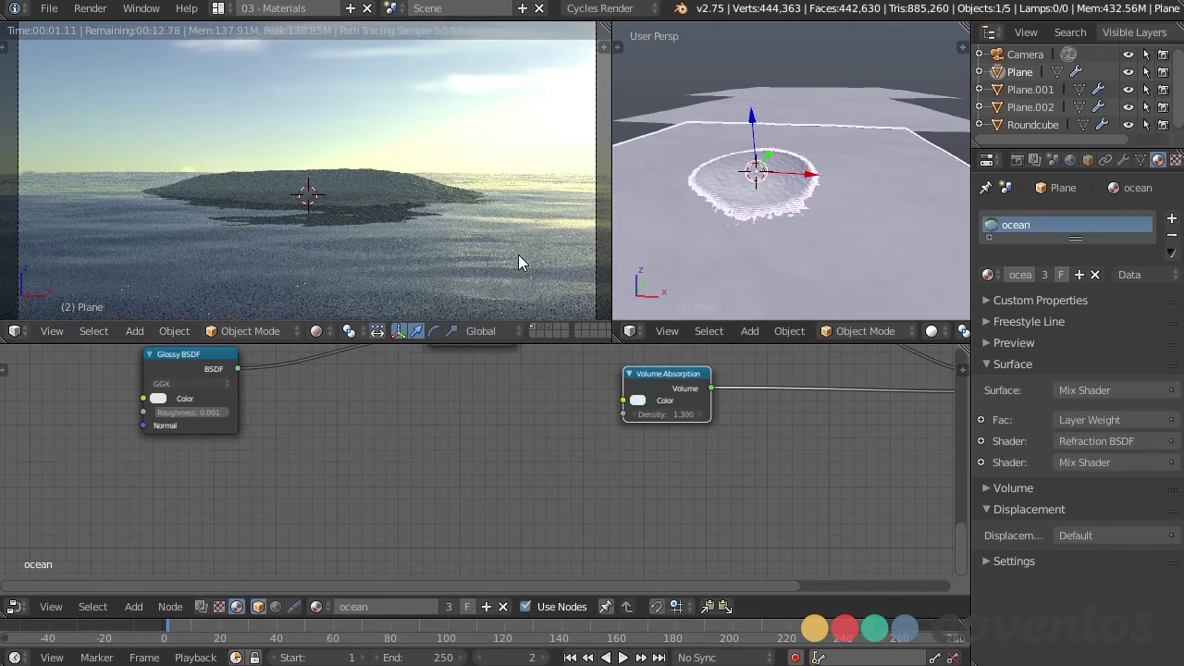
Raise the plane's Ocean modifier resolution from 15 to 30.
{"action": "left_click", "coordinate": [1124, 161]}
{"action": "scroll", "coordinate": [1076, 343], "scroll_direction": "up", "scroll_amount": 5}
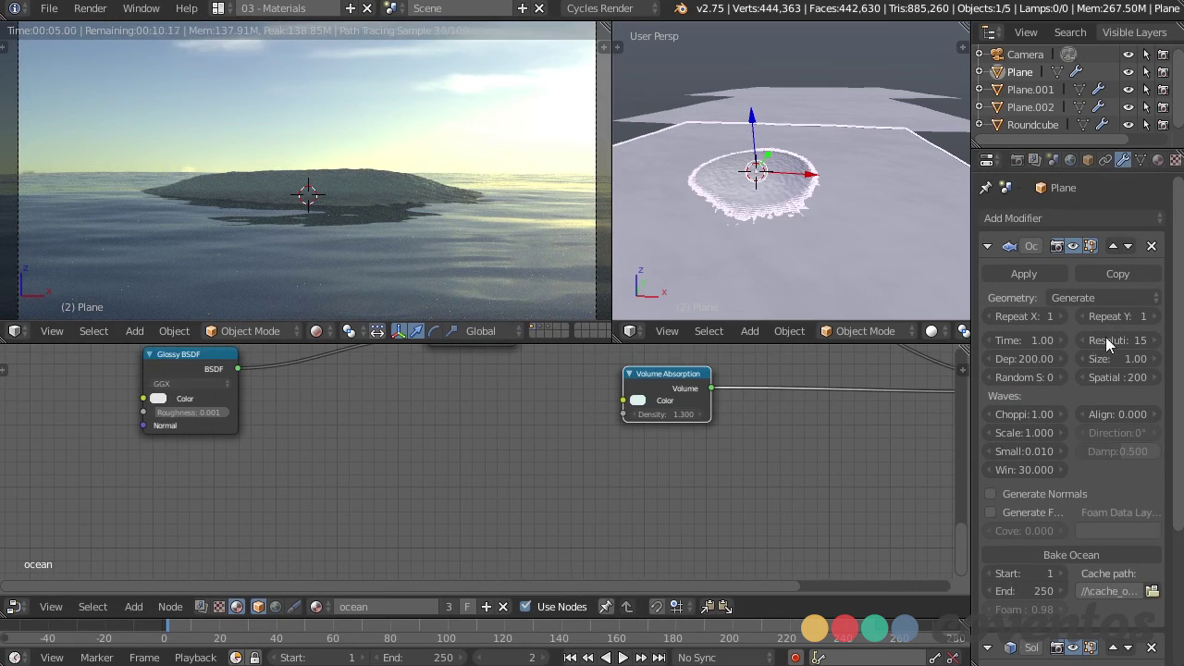
{"action": "type", "text": "30"}
{"action": "key", "text": "Return"}
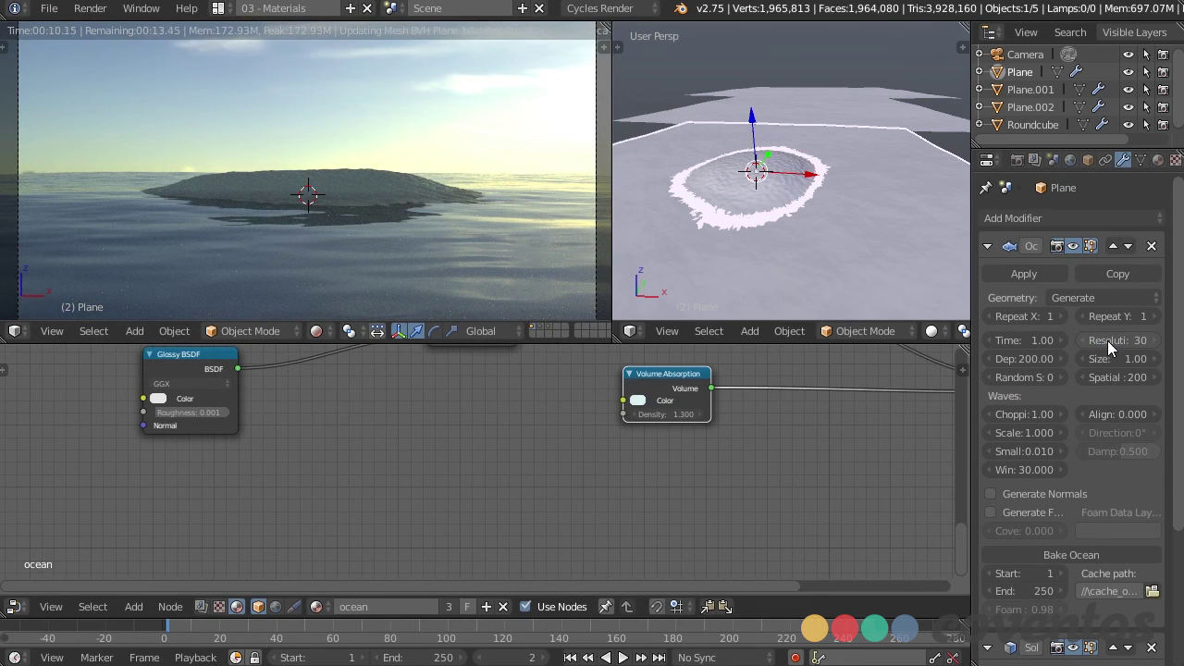